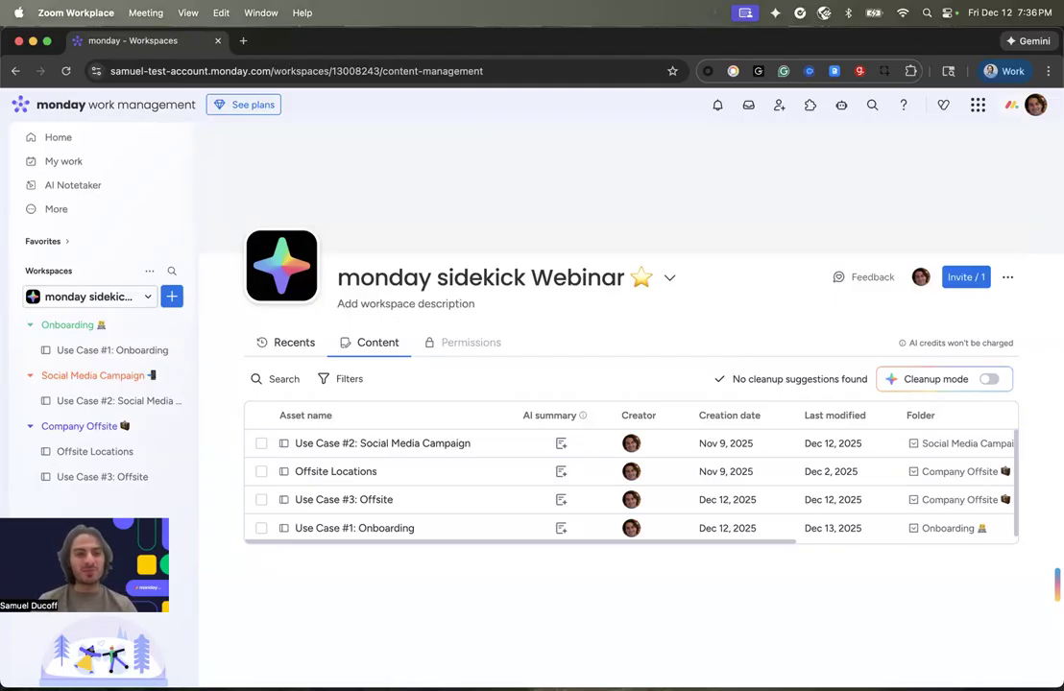
- Open the "Use Case #1: Onboarding" board
{"action": "left_click", "coordinate": [121, 353]}
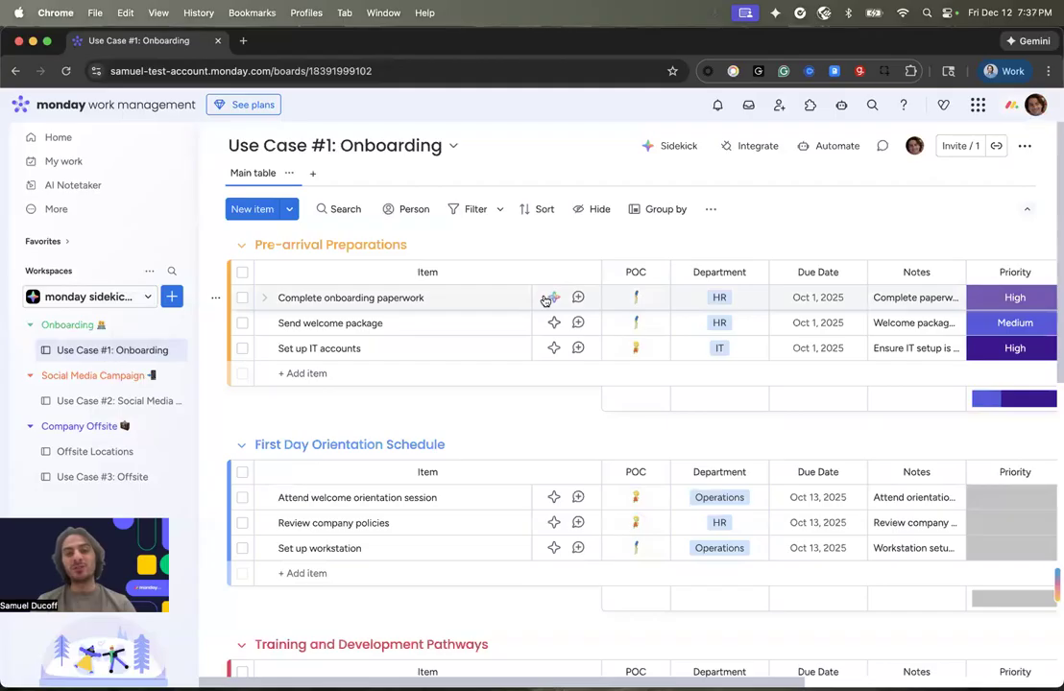
- Select all items in Pre-arrival Preparations, First Day Orientation Schedule and Training and Development Pathways, plus "Meet with assigned mentor"
{"action": "left_click", "coordinate": [242, 298]}
{"action": "left_click", "coordinate": [242, 323]}
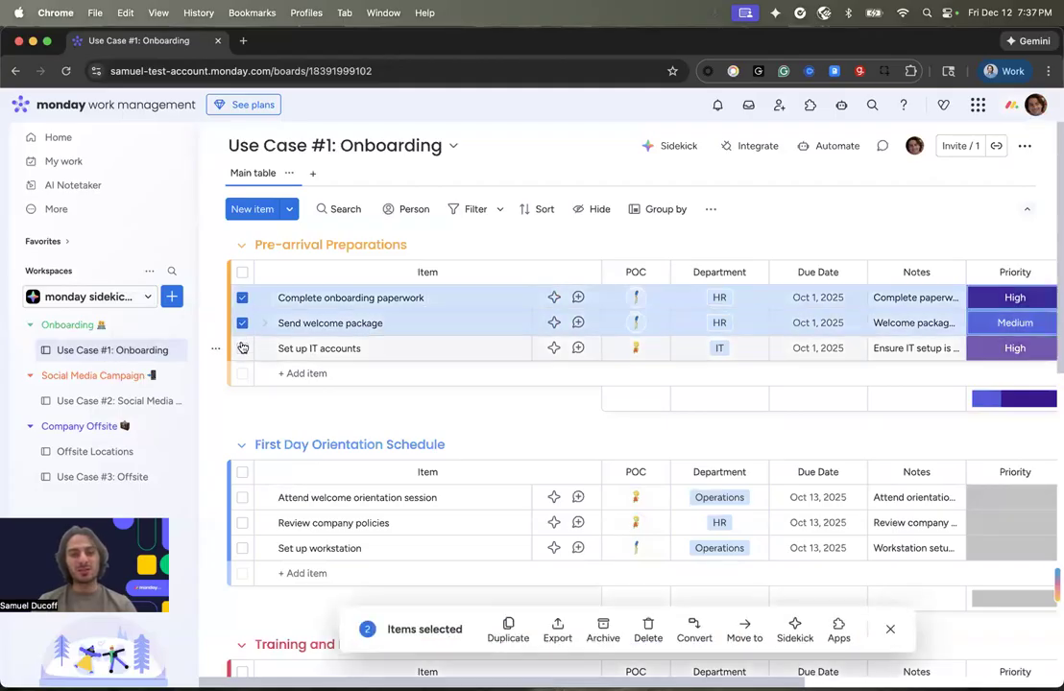
{"action": "left_click", "coordinate": [242, 348]}
{"action": "left_click", "coordinate": [242, 497]}
{"action": "left_click", "coordinate": [242, 522]}
{"action": "left_click", "coordinate": [242, 548]}
{"action": "scroll", "coordinate": [240, 553], "scroll_direction": "down", "scroll_amount": 1}
{"action": "left_click", "coordinate": [242, 629]}
{"action": "scroll", "coordinate": [240, 625], "scroll_direction": "down", "scroll_amount": 1}
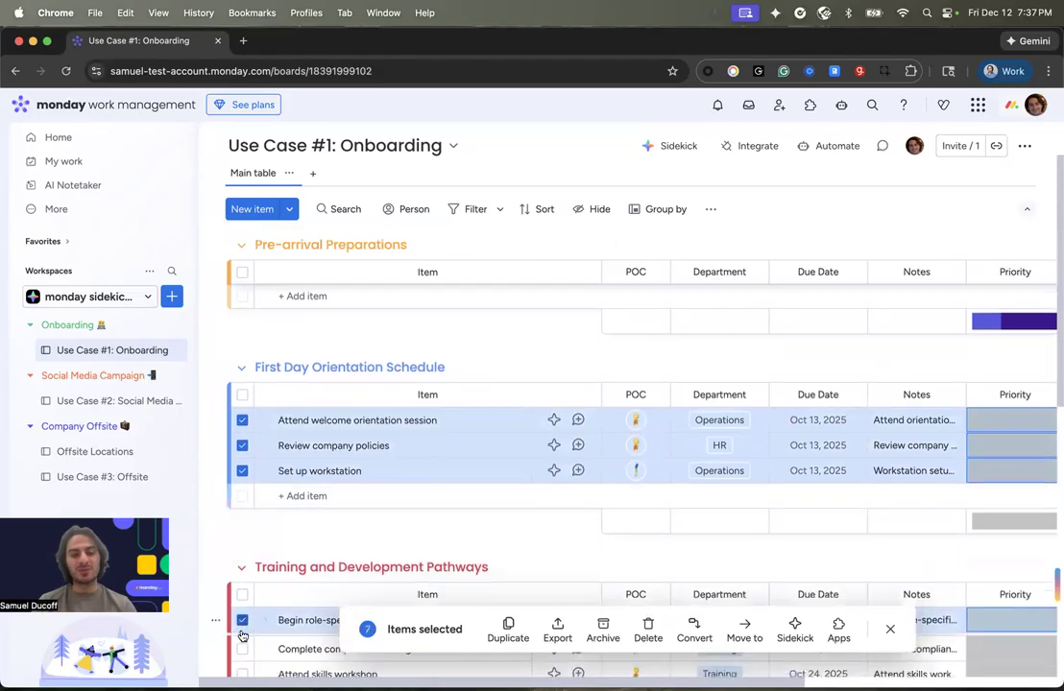
{"action": "left_click", "coordinate": [242, 585]}
{"action": "left_click", "coordinate": [242, 612]}
{"action": "scroll", "coordinate": [240, 612], "scroll_direction": "down", "scroll_amount": 2}
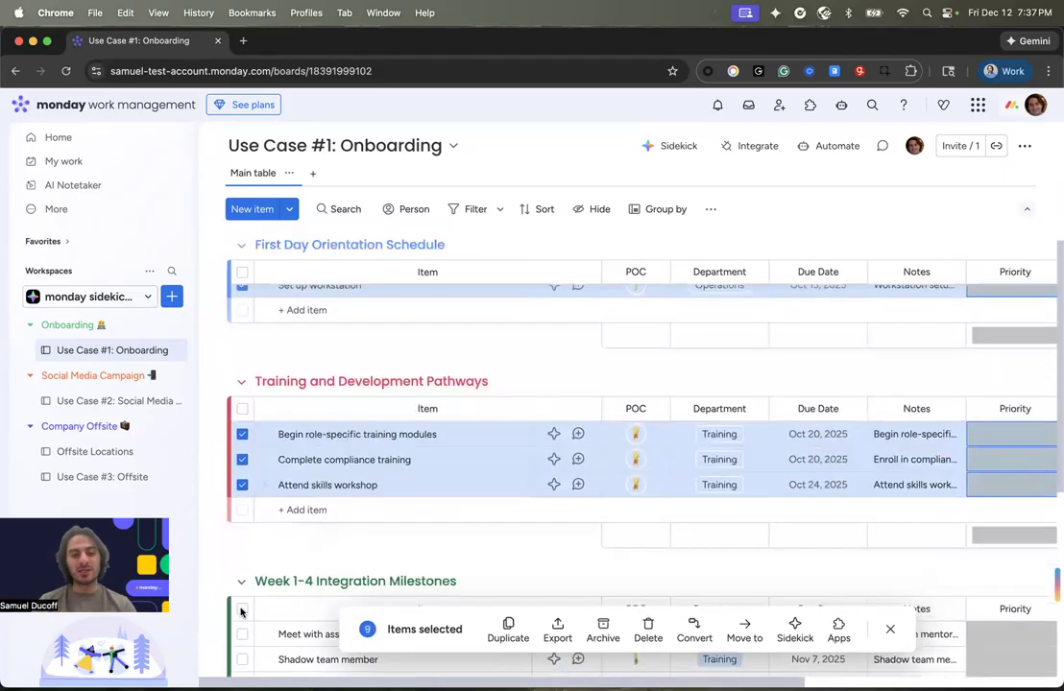
{"action": "left_click", "coordinate": [242, 634]}
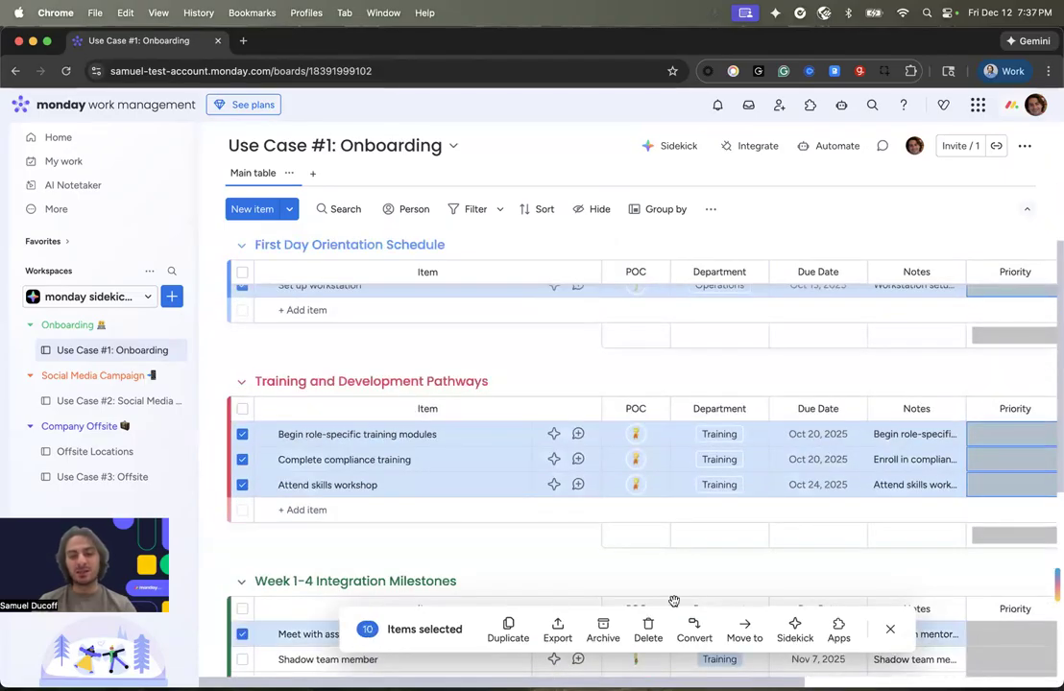
- Open a new Sidekick chat for the ten selected items, and dismiss both the chat and the selection
{"action": "left_click", "coordinate": [795, 634]}
{"action": "left_click", "coordinate": [1015, 146]}
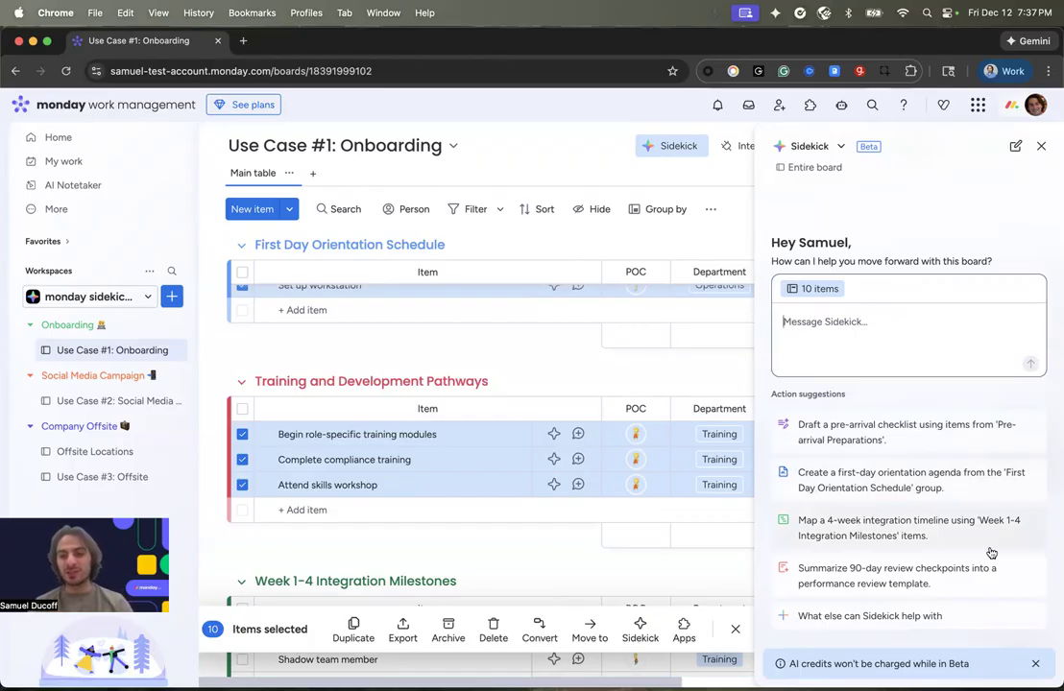
{"action": "scroll", "coordinate": [545, 543], "scroll_direction": "down", "scroll_amount": 3}
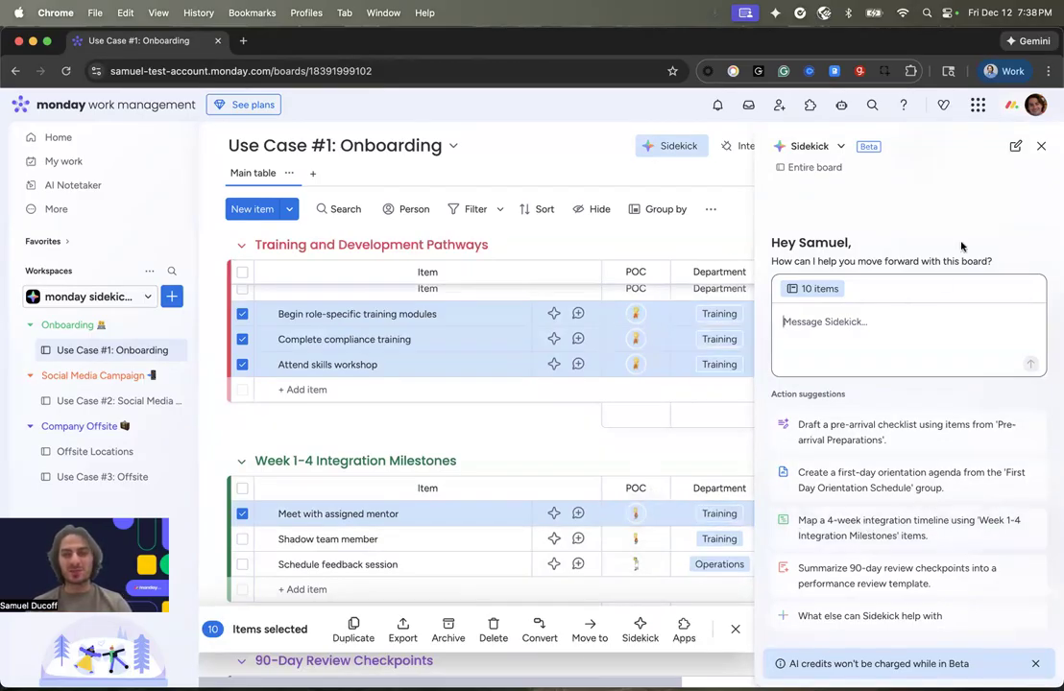
{"action": "left_click", "coordinate": [1038, 149]}
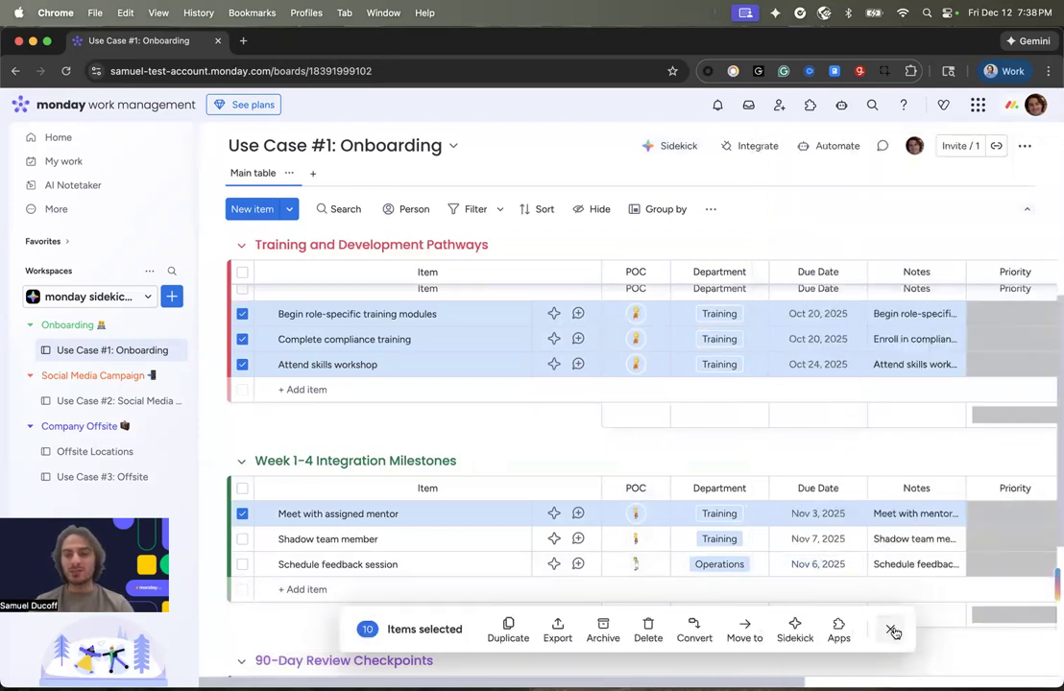
{"action": "left_click", "coordinate": [893, 630]}
- Examine the onboarding board's groups, due dates, notes, Priority column and employee status columns
{"action": "scroll", "coordinate": [500, 489], "scroll_direction": "up", "scroll_amount": 5}
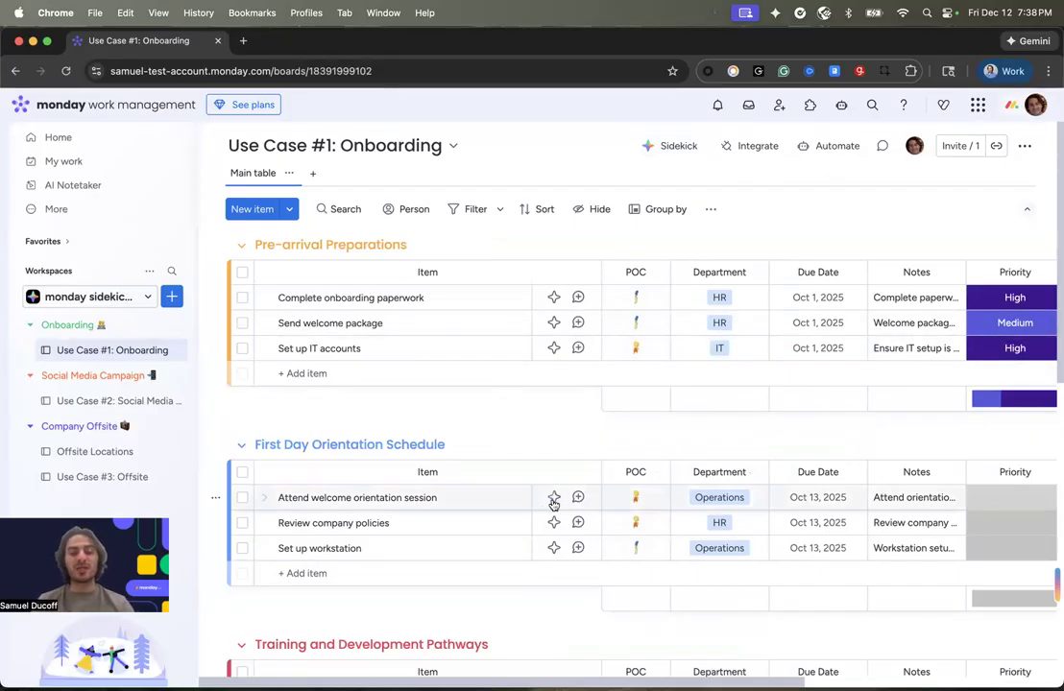
{"action": "scroll", "coordinate": [493, 485], "scroll_direction": "right", "scroll_amount": 3}
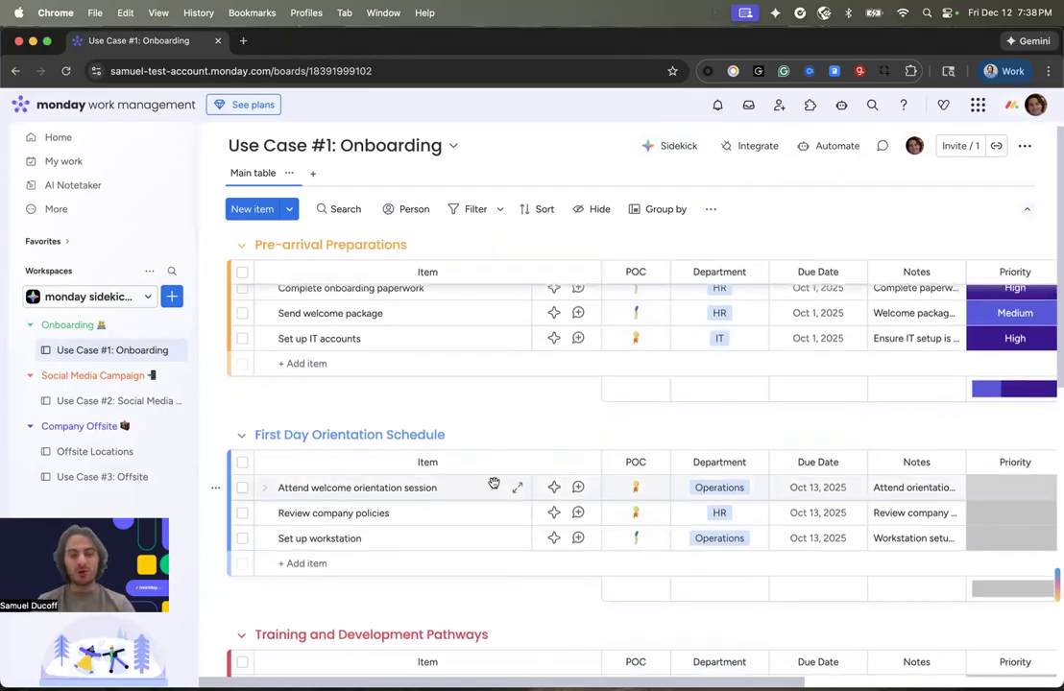
{"action": "scroll", "coordinate": [835, 297], "scroll_direction": "right", "scroll_amount": 5}
{"action": "scroll", "coordinate": [727, 363], "scroll_direction": "left", "scroll_amount": 8}
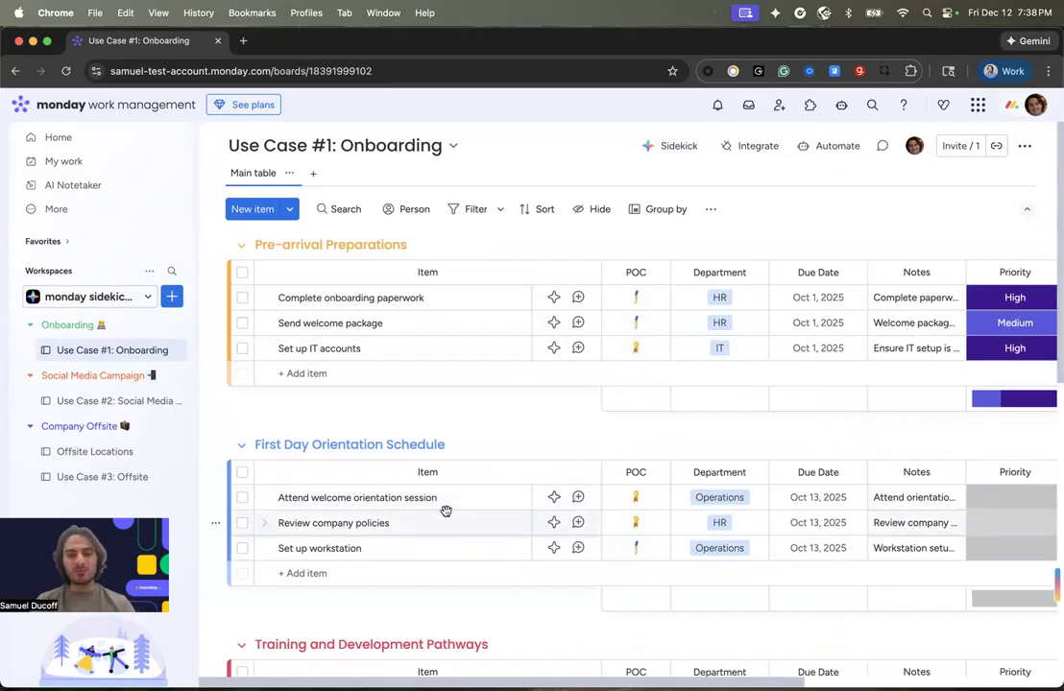
{"action": "scroll", "coordinate": [444, 508], "scroll_direction": "down", "scroll_amount": 2}
{"action": "scroll", "coordinate": [446, 510], "scroll_direction": "down", "scroll_amount": 1}
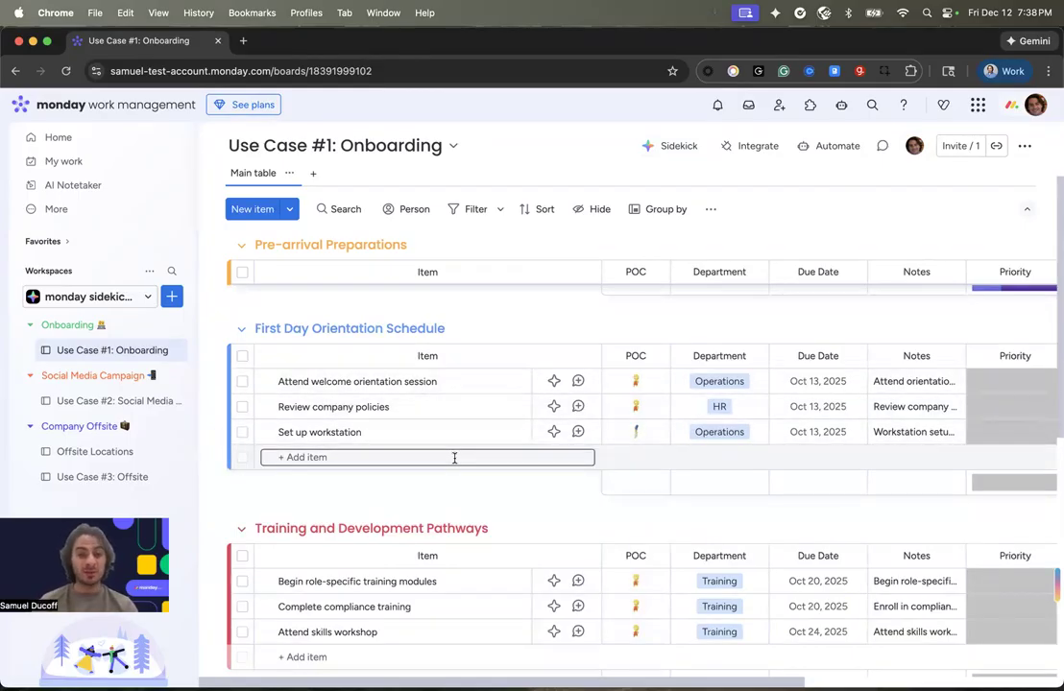
{"action": "scroll", "coordinate": [454, 458], "scroll_direction": "down", "scroll_amount": 3}
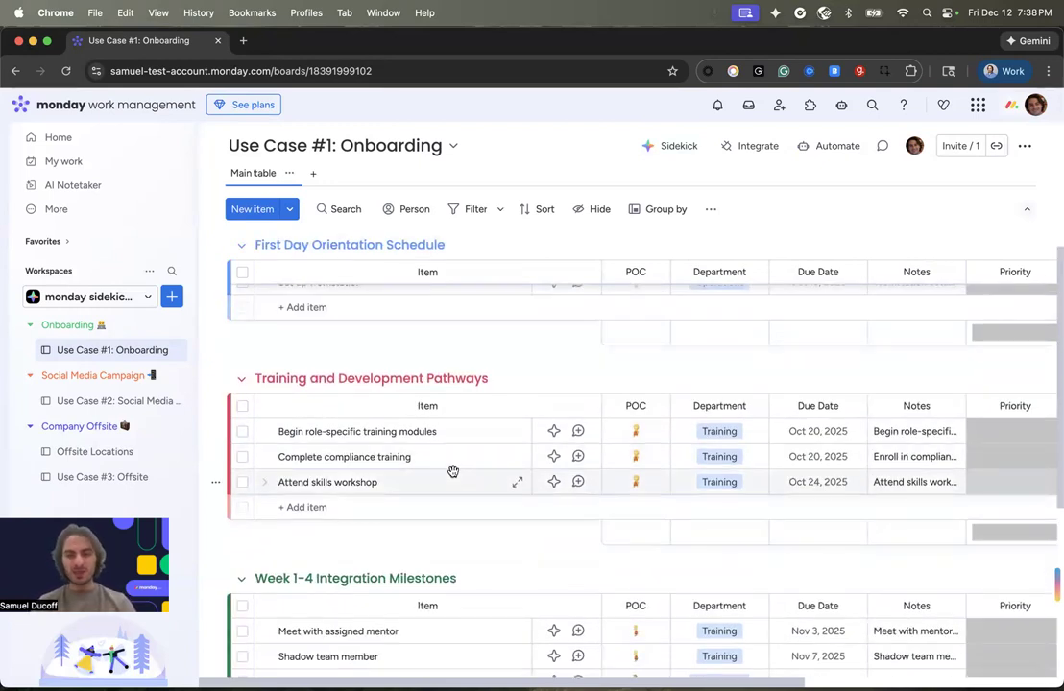
{"action": "scroll", "coordinate": [452, 472], "scroll_direction": "right", "scroll_amount": 3}
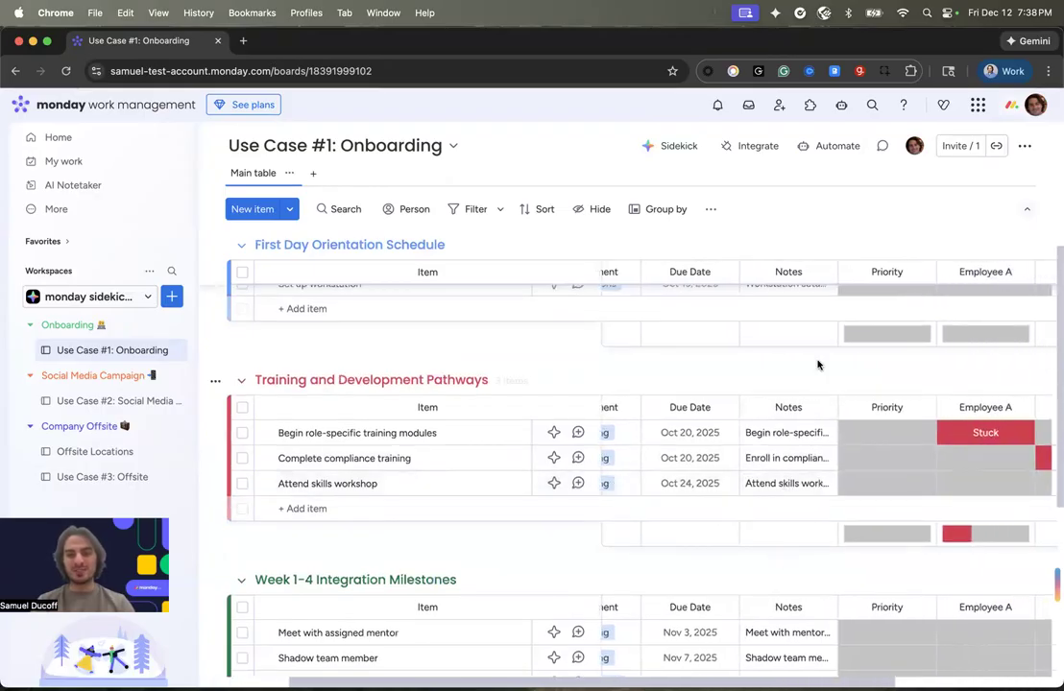
{"action": "scroll", "coordinate": [830, 432], "scroll_direction": "up", "scroll_amount": 1}
{"action": "scroll", "coordinate": [830, 432], "scroll_direction": "up", "scroll_amount": 2}
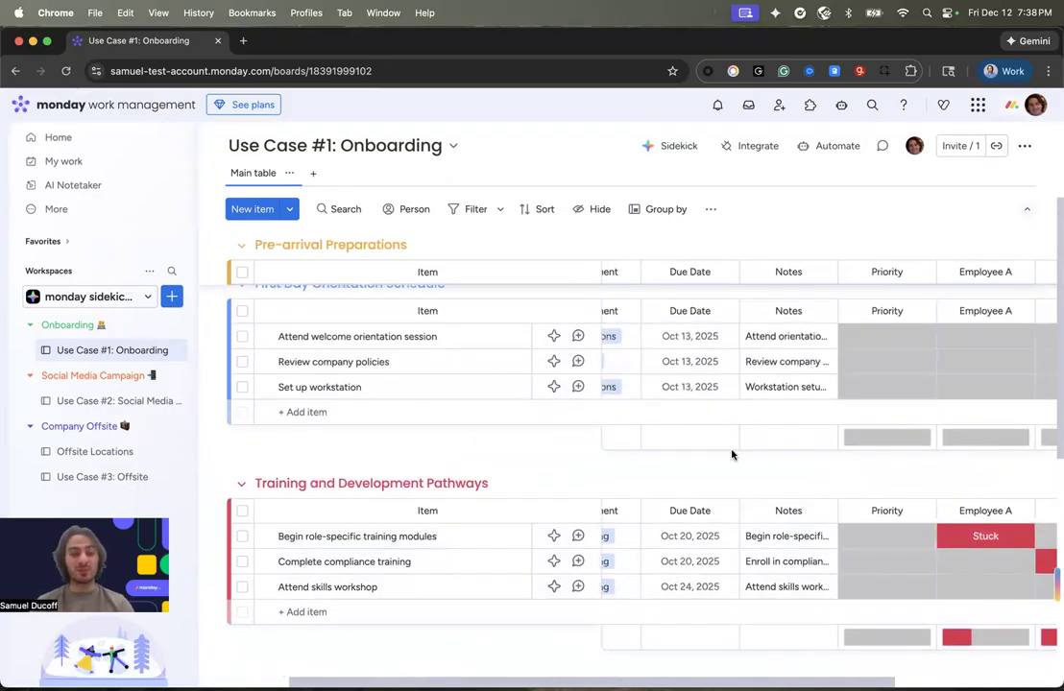
{"action": "scroll", "coordinate": [732, 455], "scroll_direction": "left", "scroll_amount": 3}
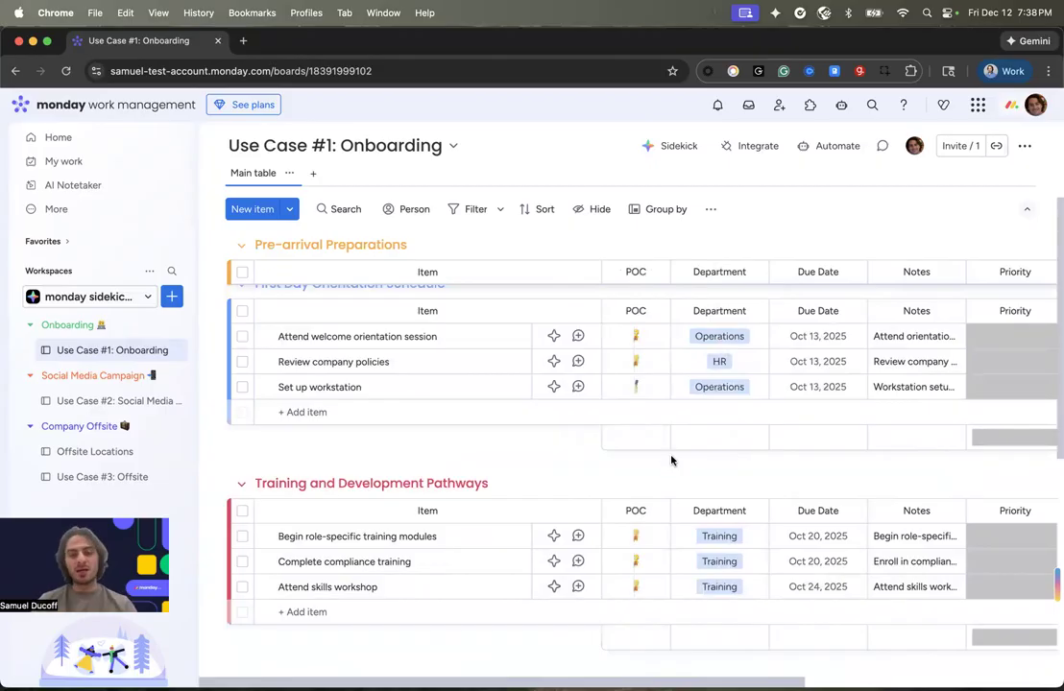
{"action": "scroll", "coordinate": [672, 460], "scroll_direction": "up", "scroll_amount": 1}
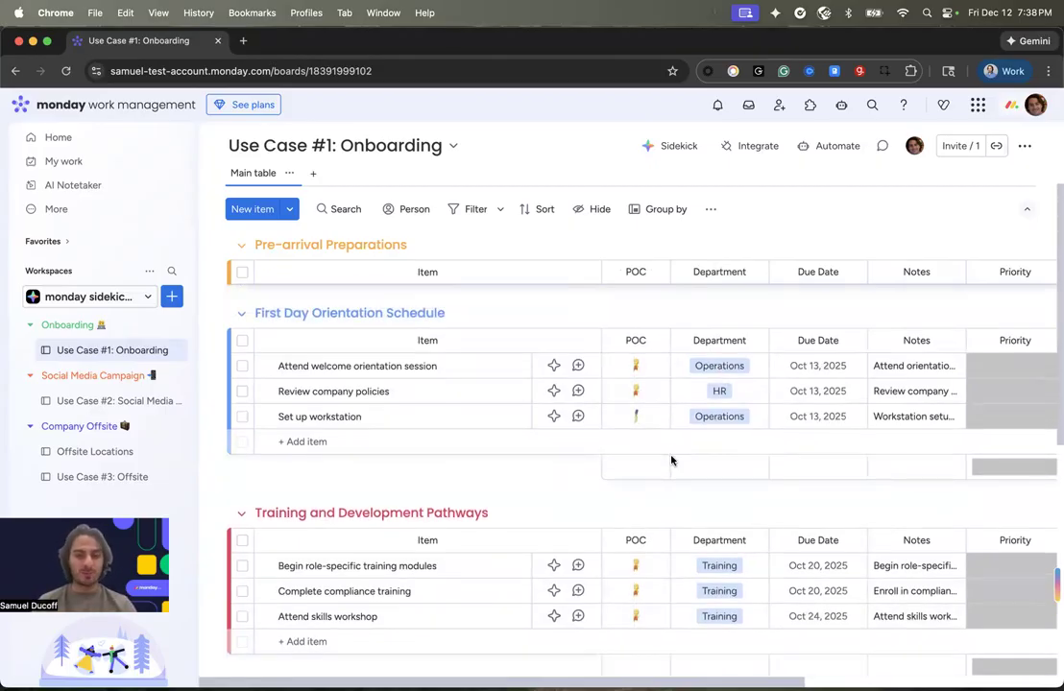
- Select all three items in First Day Orientation Schedule and all three in Training and Development Pathways
{"action": "left_click", "coordinate": [242, 366]}
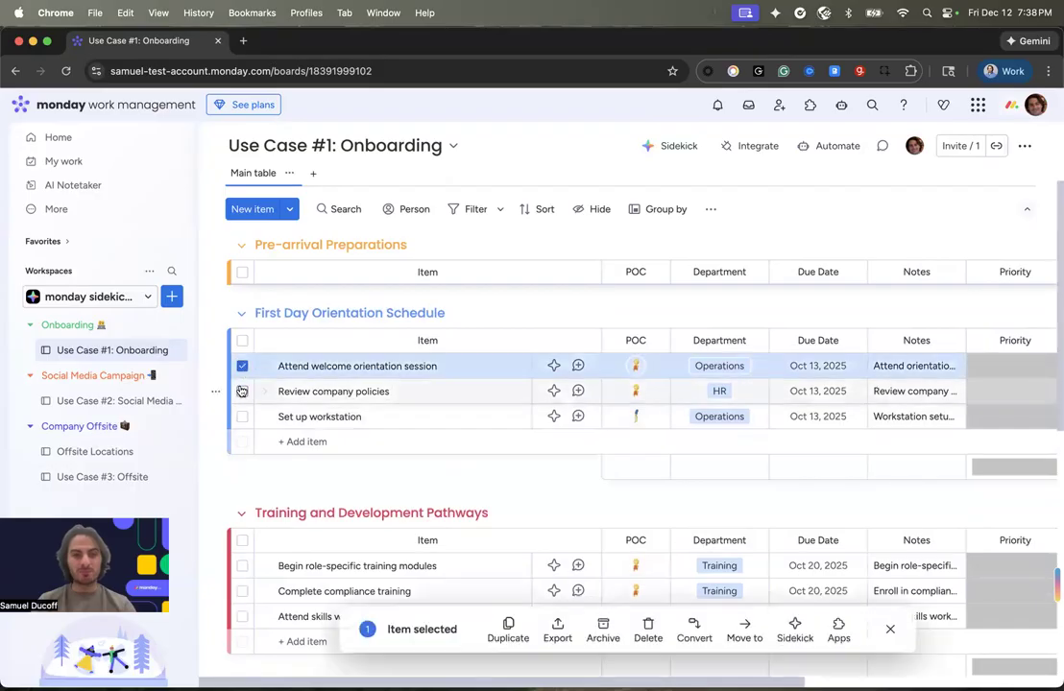
{"action": "left_click", "coordinate": [242, 391]}
{"action": "left_click", "coordinate": [242, 416]}
{"action": "left_click", "coordinate": [242, 566]}
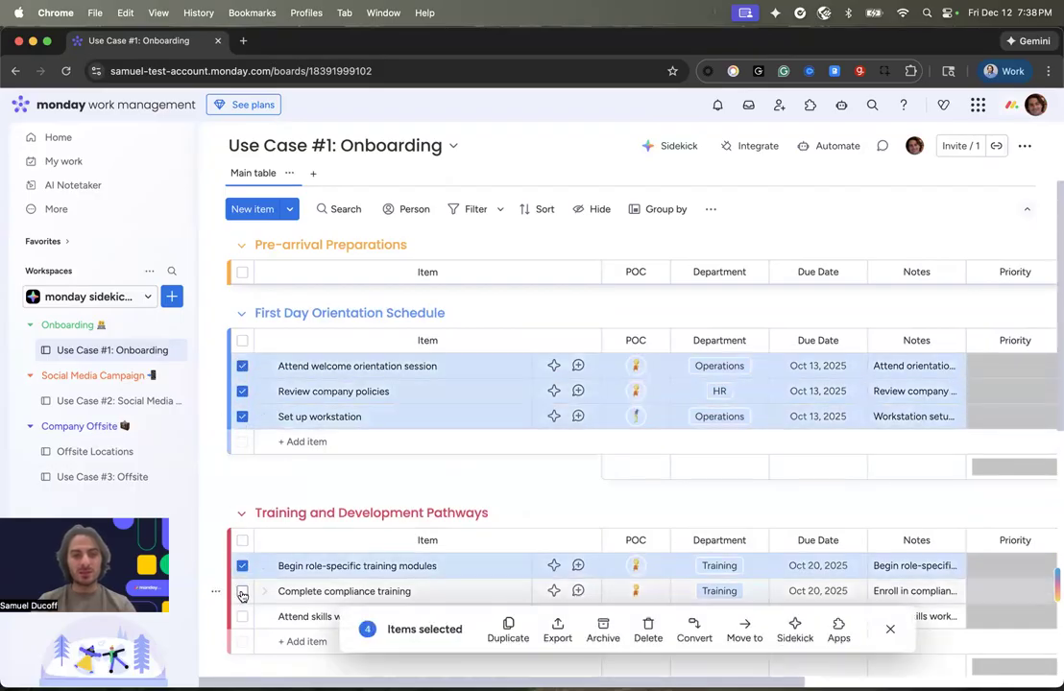
{"action": "left_click", "coordinate": [242, 592]}
{"action": "left_click", "coordinate": [241, 616]}
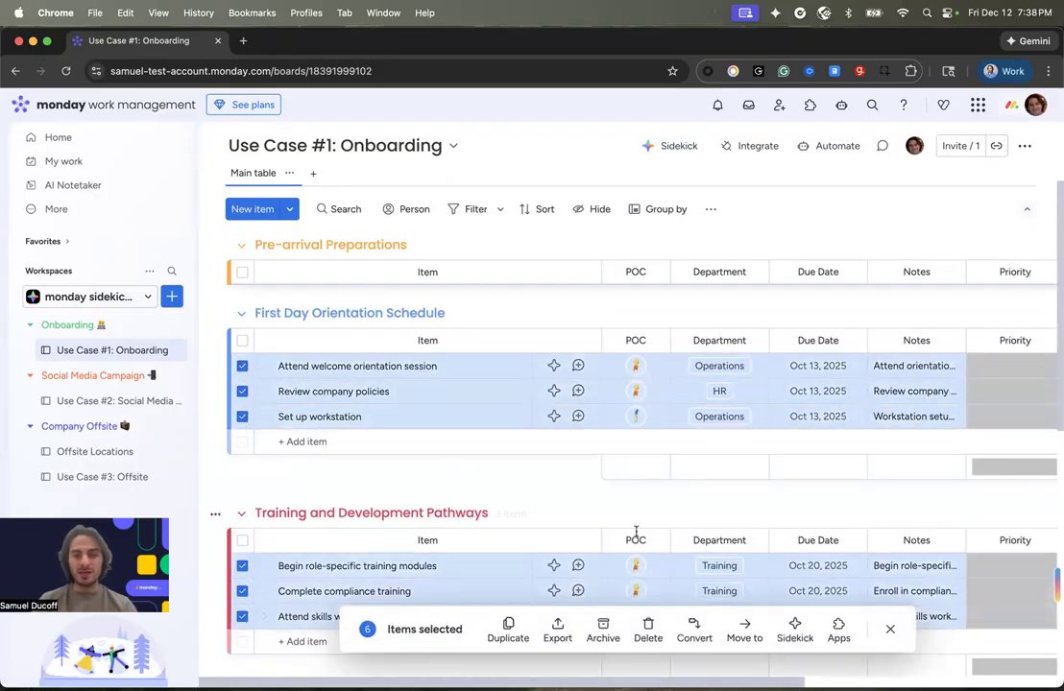
- Ask Sidekick in a new chat to write warm, positive, item-specific purpose descriptions in the six selected items' updates and set their Priority to High
{"action": "left_click", "coordinate": [788, 627]}
{"action": "left_click", "coordinate": [1015, 146]}
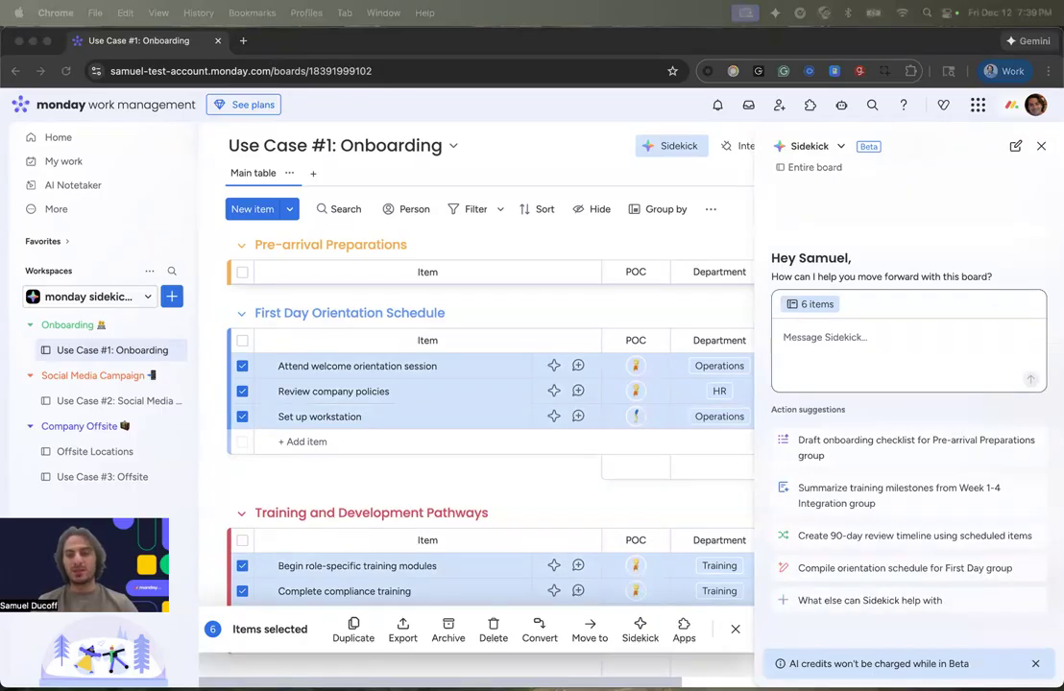
{"action": "left_click", "coordinate": [810, 338]}
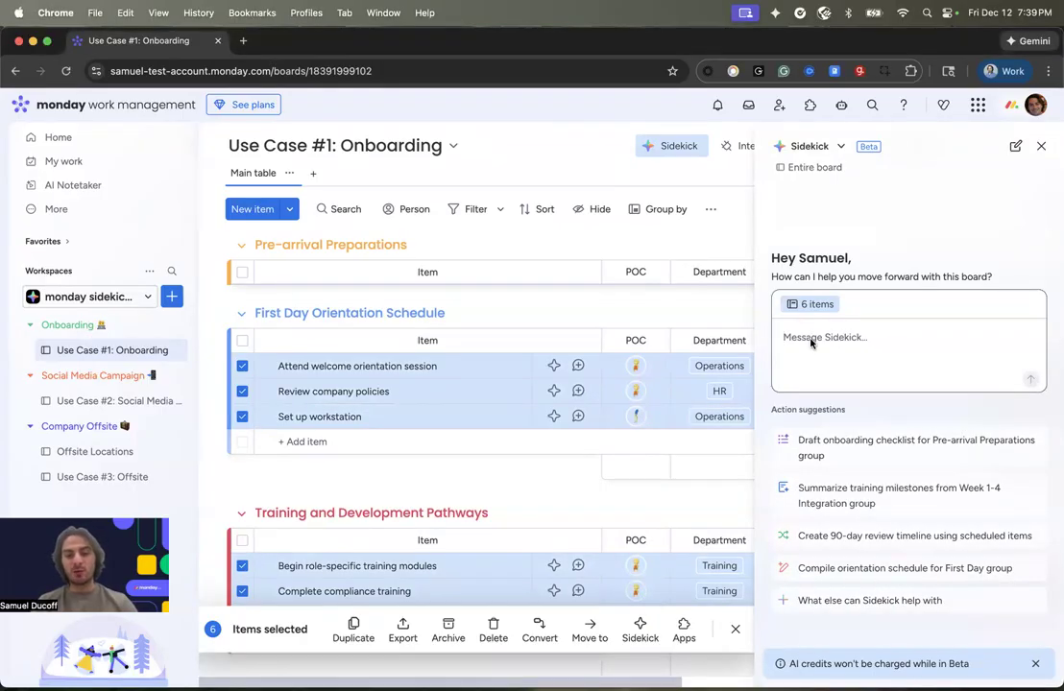
{"action": "type", "text": "For all 6 selected items, which are related to 'Onboarding,' write a standard description in the item's update section that explains the purpose of the task. Make the descriptions warm and positive. The descriptions need to be specific for each item. Also, apply a 'Priority' of 'High' to all six items.\""}
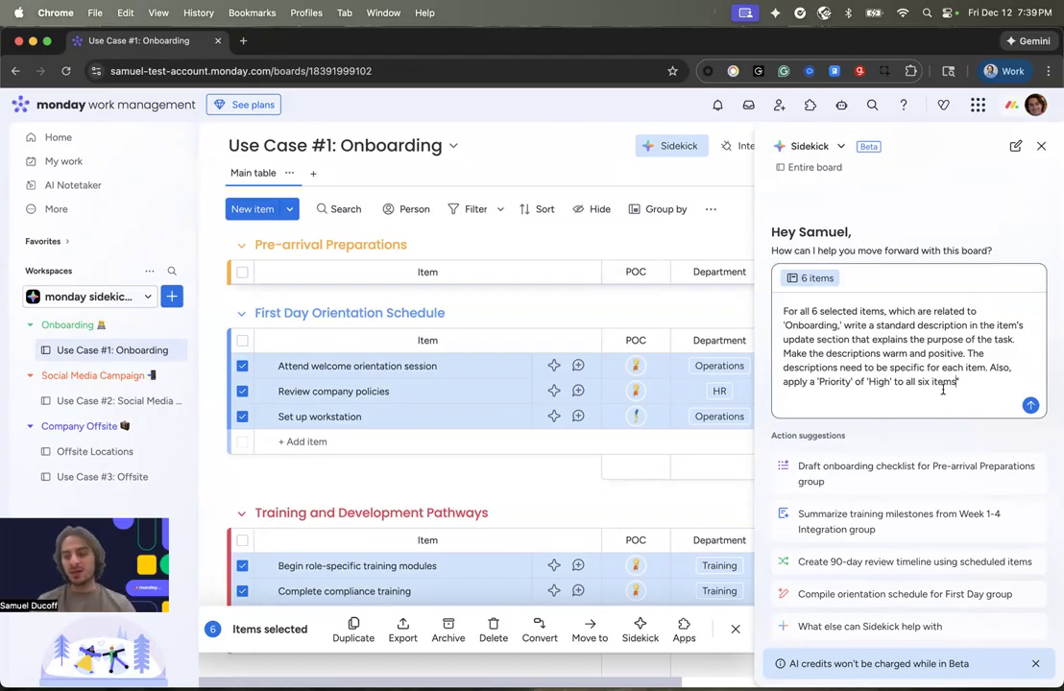
{"action": "key", "text": "Return"}
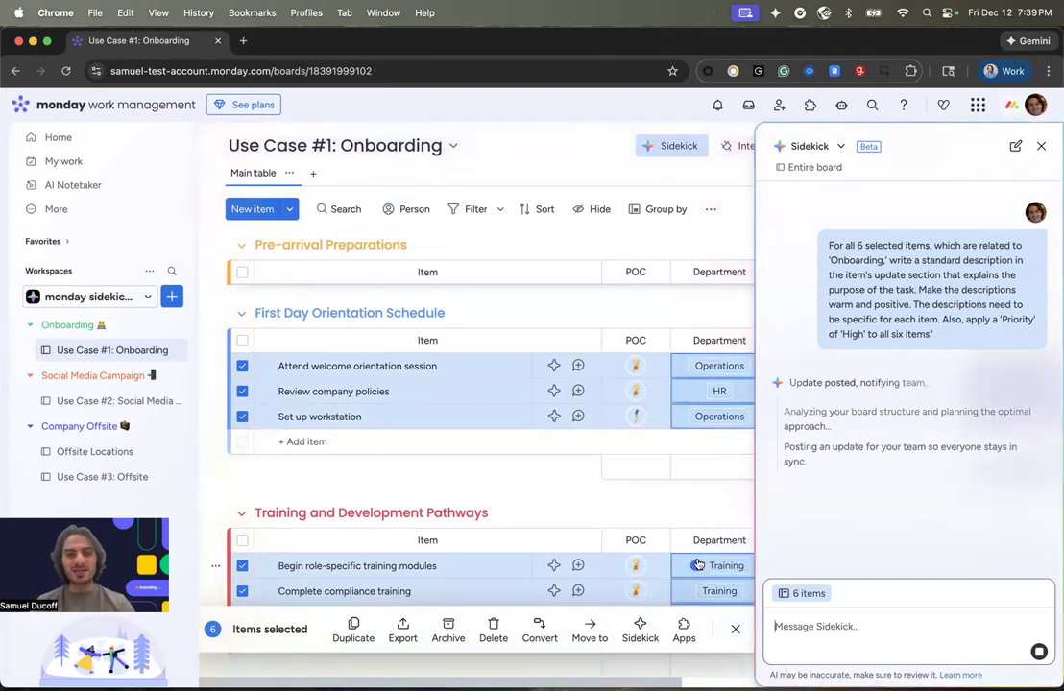
- Deselect the six orientation and training items and close Sidekick once its reply is complete
{"action": "left_click", "coordinate": [242, 366]}
{"action": "left_click", "coordinate": [242, 391]}
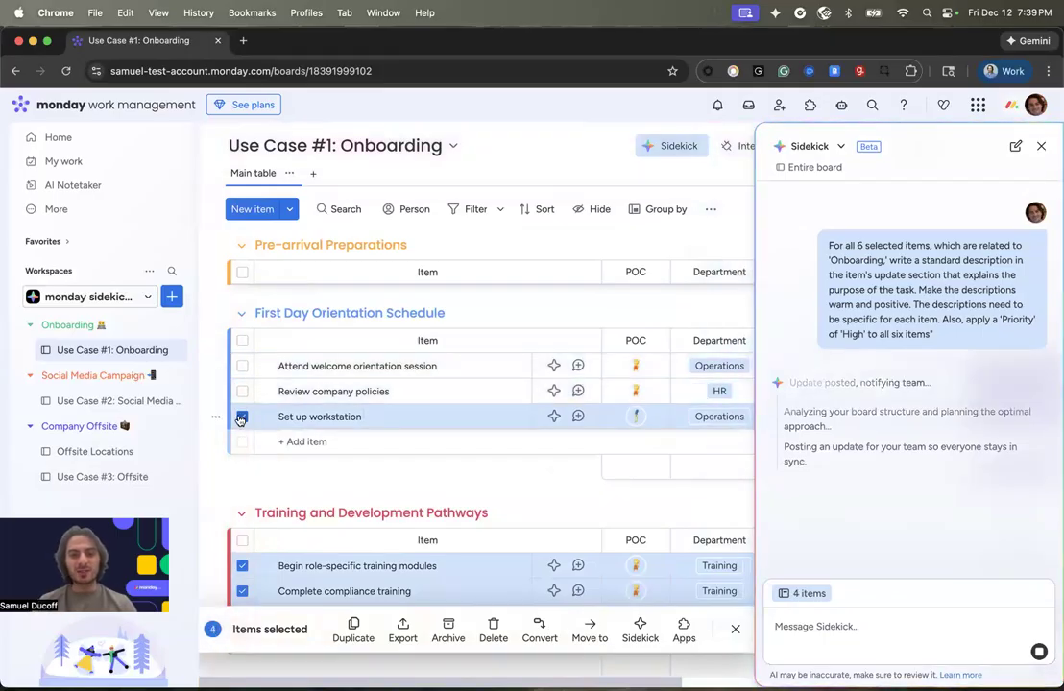
{"action": "left_click", "coordinate": [242, 417]}
{"action": "left_click", "coordinate": [242, 566]}
{"action": "scroll", "coordinate": [241, 569], "scroll_direction": "down", "scroll_amount": 1}
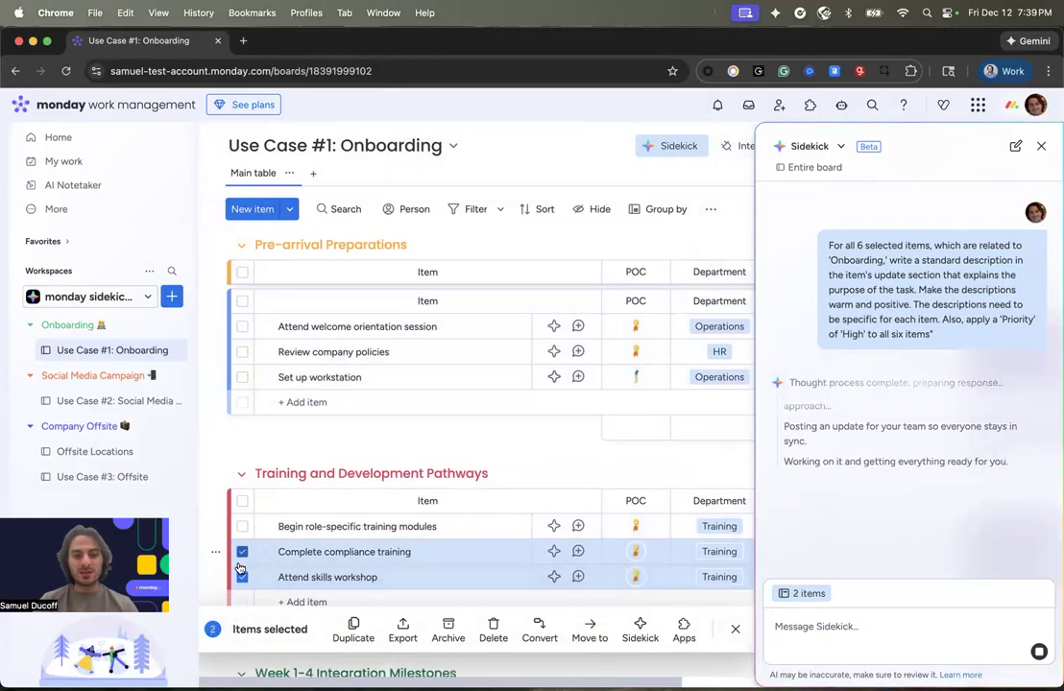
{"action": "left_click", "coordinate": [242, 553]}
{"action": "left_click", "coordinate": [242, 577]}
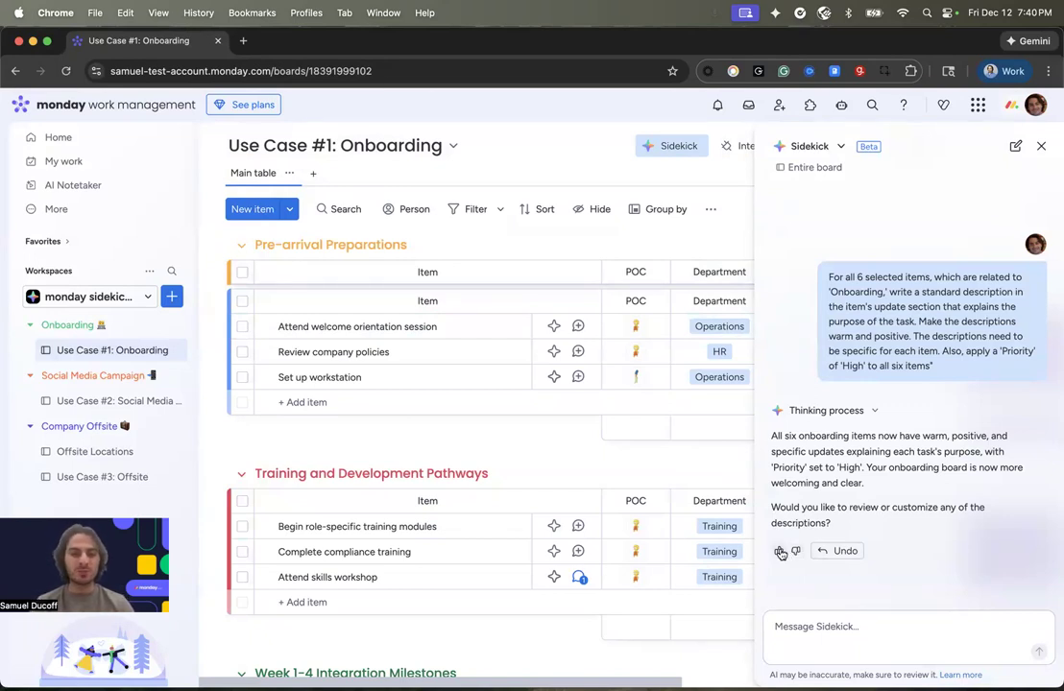
{"action": "left_click", "coordinate": [1042, 147]}
- Check the Priority column for the First Day Orientation Schedule and Training and Development Pathways items
{"action": "scroll", "coordinate": [840, 487], "scroll_direction": "up", "scroll_amount": 2}
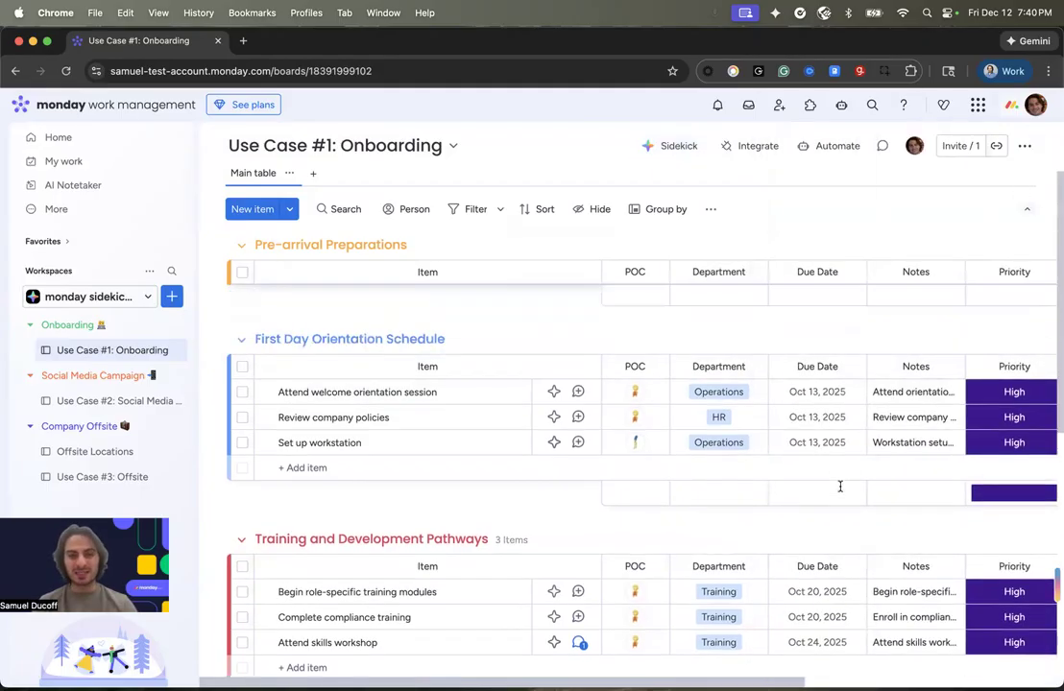
{"action": "scroll", "coordinate": [840, 487], "scroll_direction": "down", "scroll_amount": 1}
{"action": "scroll", "coordinate": [902, 443], "scroll_direction": "right", "scroll_amount": 1}
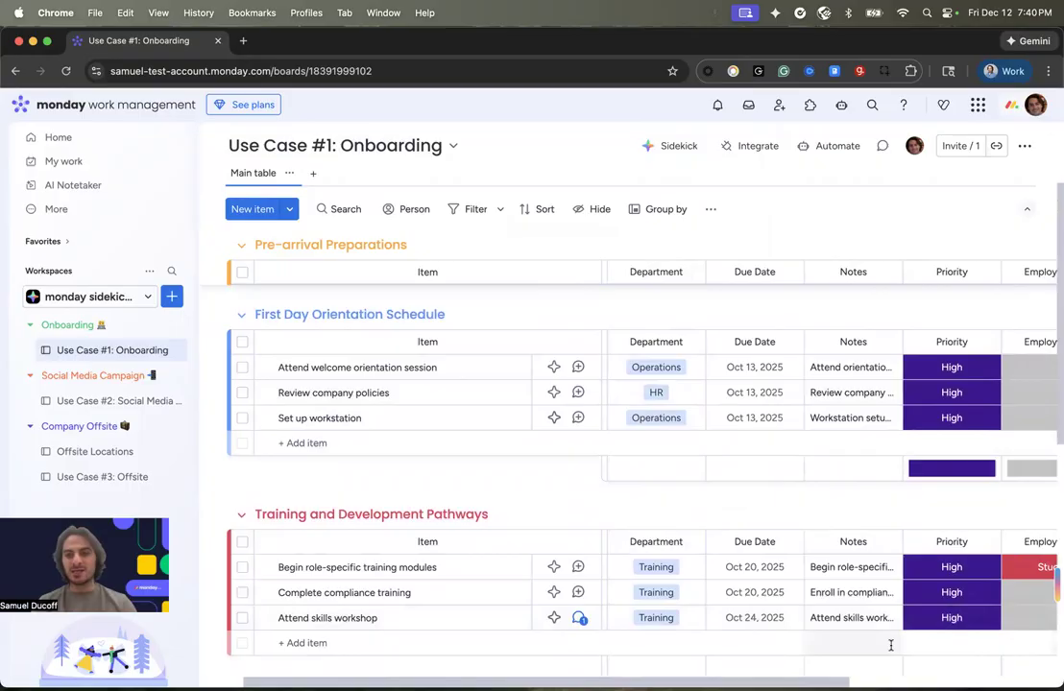
{"action": "scroll", "coordinate": [927, 381], "scroll_direction": "left", "scroll_amount": 1}
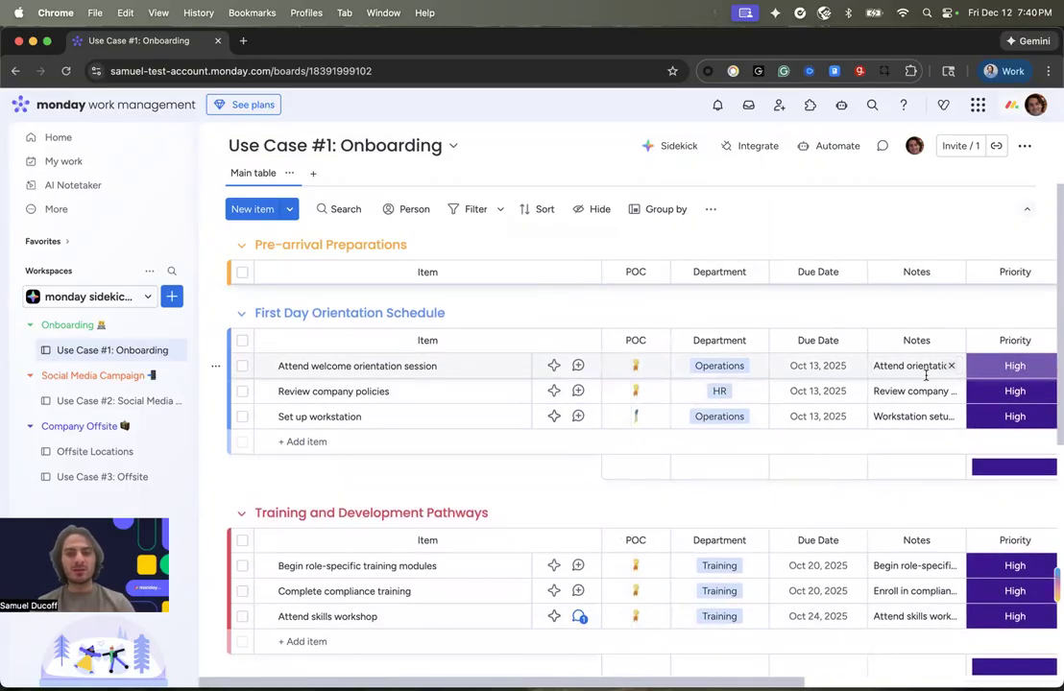
- Read the updates posted on "Attend welcome orientation session", "Set up workstation" and "Begin role-specific training modules"
{"action": "left_click", "coordinate": [481, 370]}
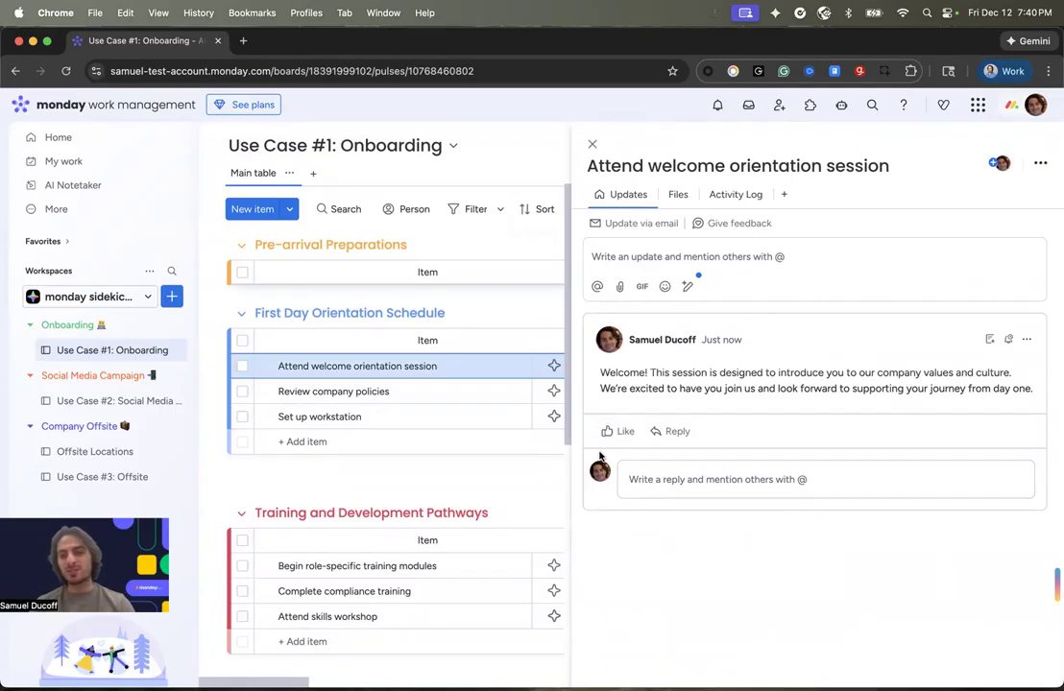
{"action": "left_click", "coordinate": [591, 145]}
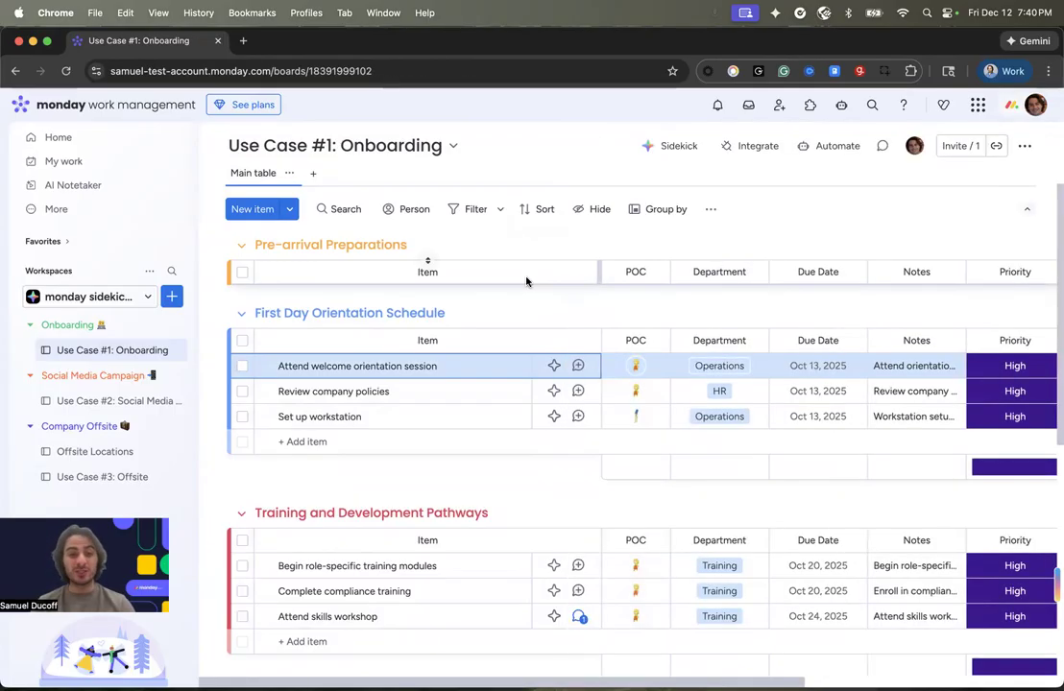
{"action": "left_click", "coordinate": [464, 416]}
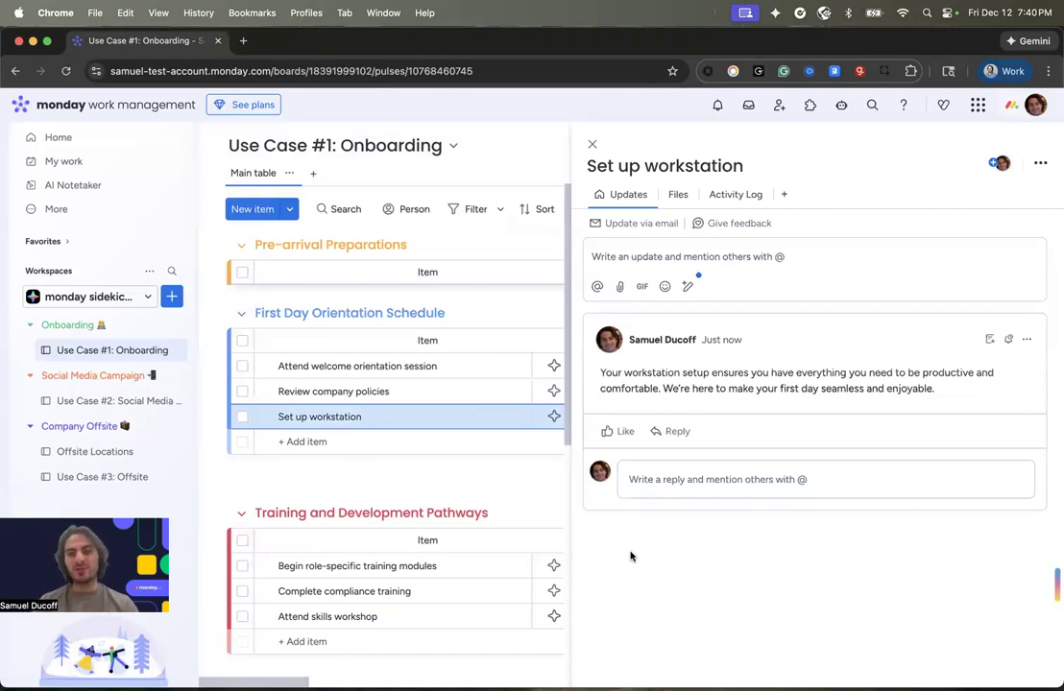
{"action": "left_click", "coordinate": [592, 144]}
{"action": "scroll", "coordinate": [497, 461], "scroll_direction": "down", "scroll_amount": 3}
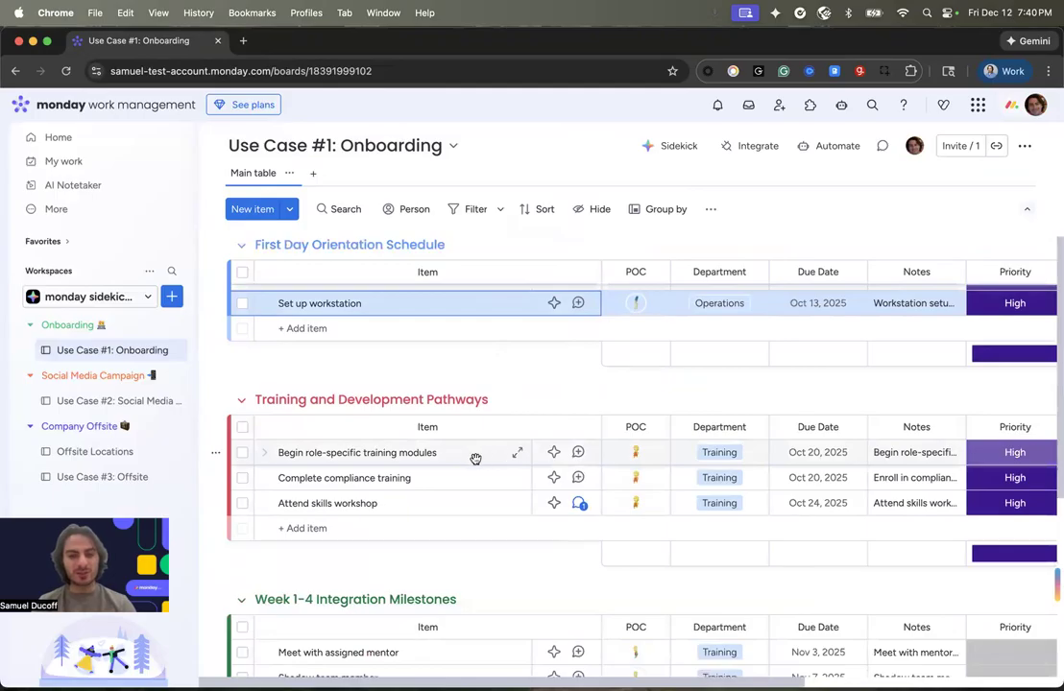
{"action": "left_click", "coordinate": [467, 459]}
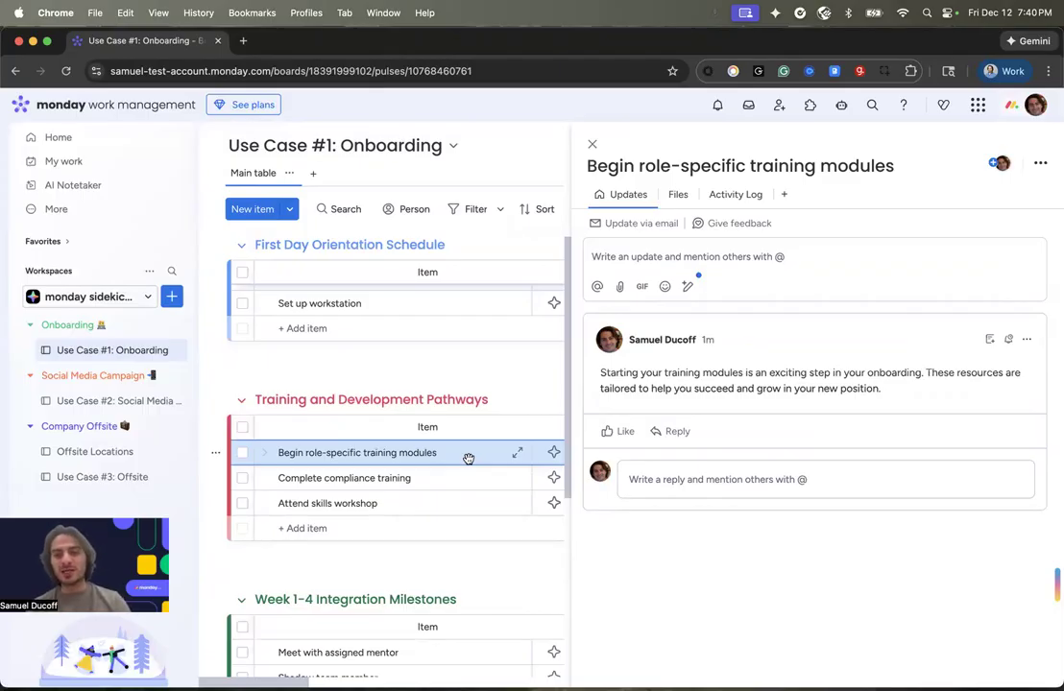
- Close the "Begin role-specific training modules" updates and look over the orientation and training groups on the Onboarding board
{"action": "left_click", "coordinate": [591, 147]}
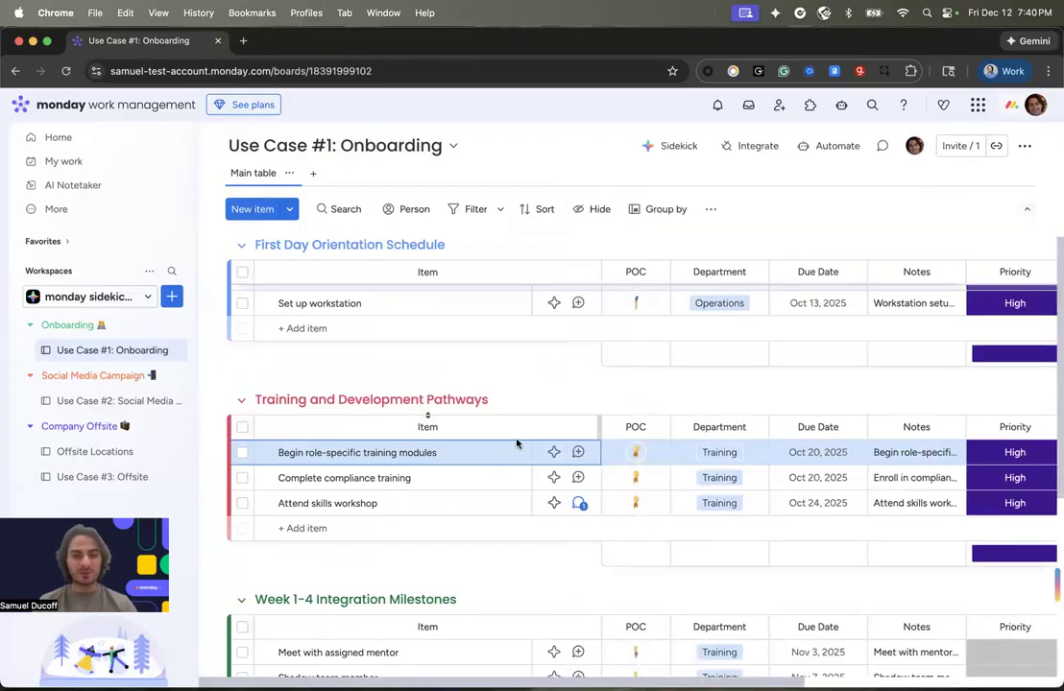
{"action": "scroll", "coordinate": [514, 459], "scroll_direction": "up", "scroll_amount": 1}
{"action": "scroll", "coordinate": [514, 459], "scroll_direction": "up", "scroll_amount": 1}
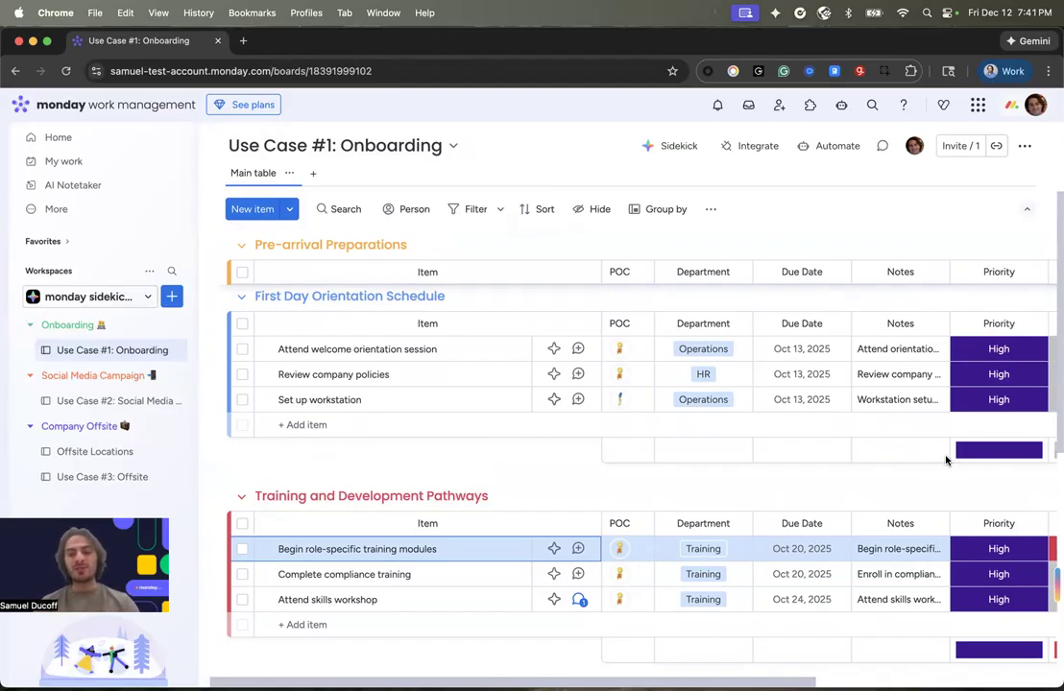
{"action": "scroll", "coordinate": [633, 540], "scroll_direction": "left", "scroll_amount": 1}
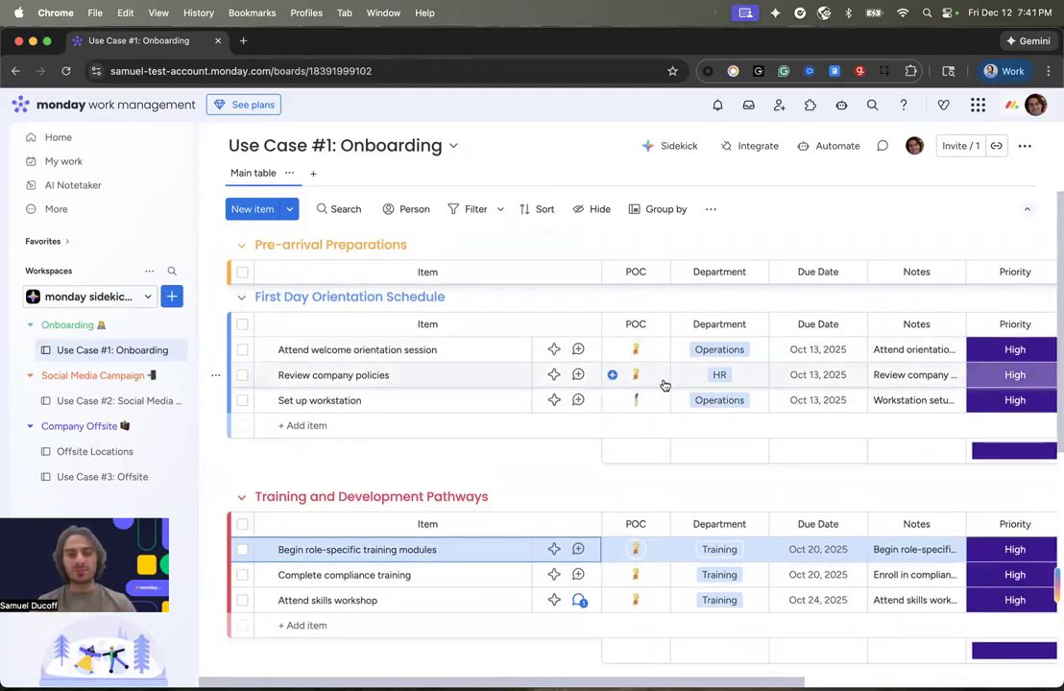
{"action": "scroll", "coordinate": [646, 579], "scroll_direction": "down", "scroll_amount": 1}
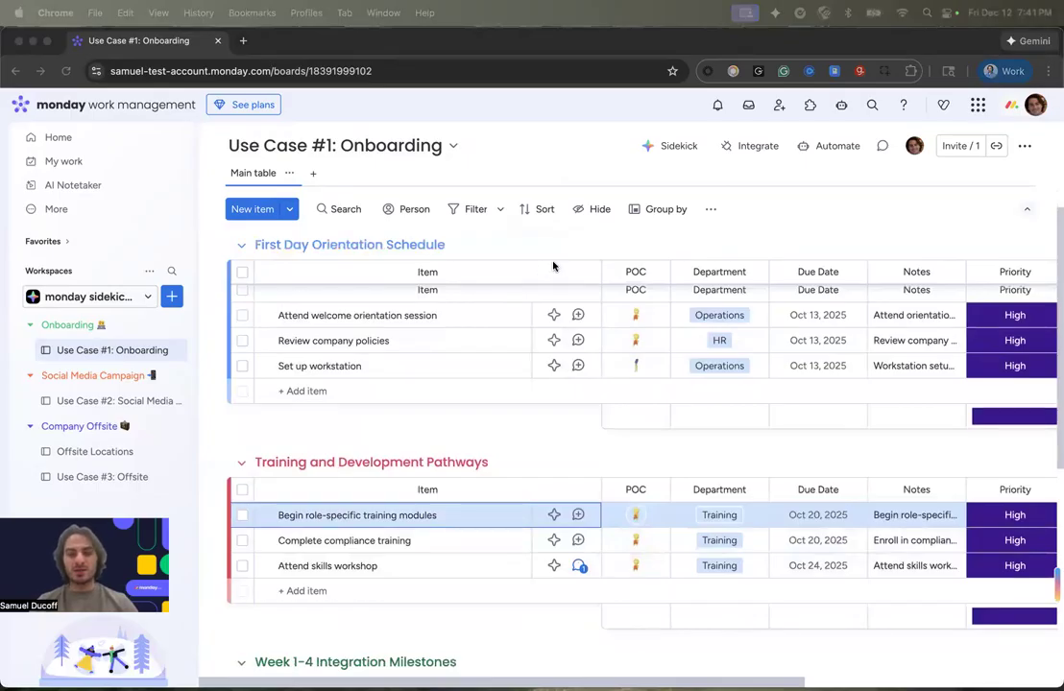
- Ask Sidekick in a new chat to write email-style POC updates for 'Stuck' items, reminding the employee of the deadline and why the task is critical
{"action": "left_click", "coordinate": [686, 146]}
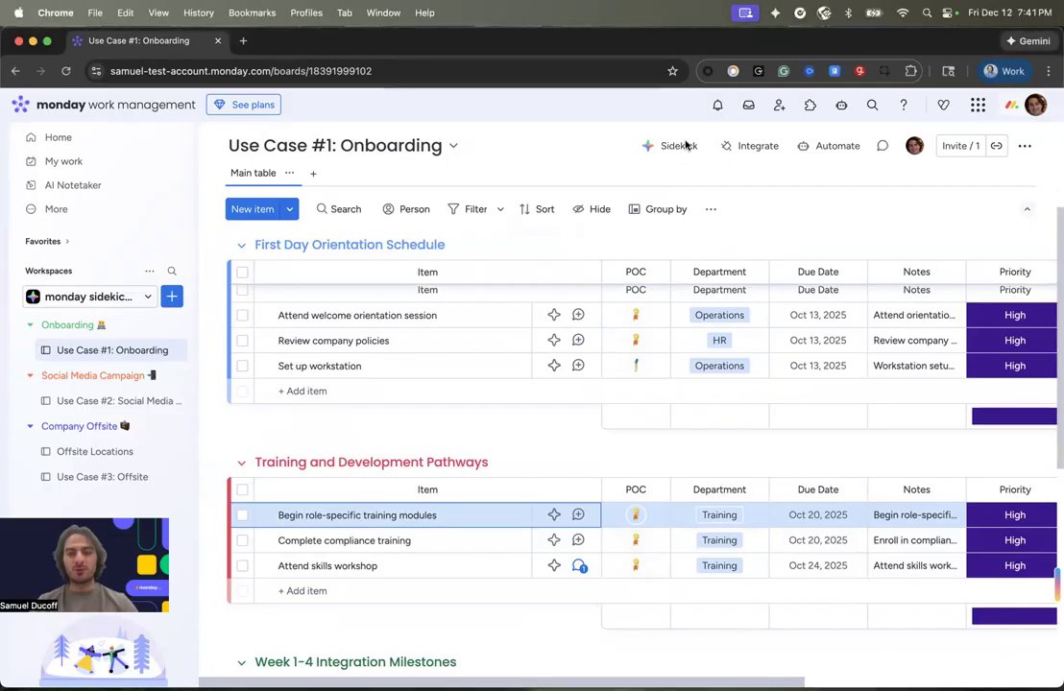
{"action": "left_click", "coordinate": [686, 146]}
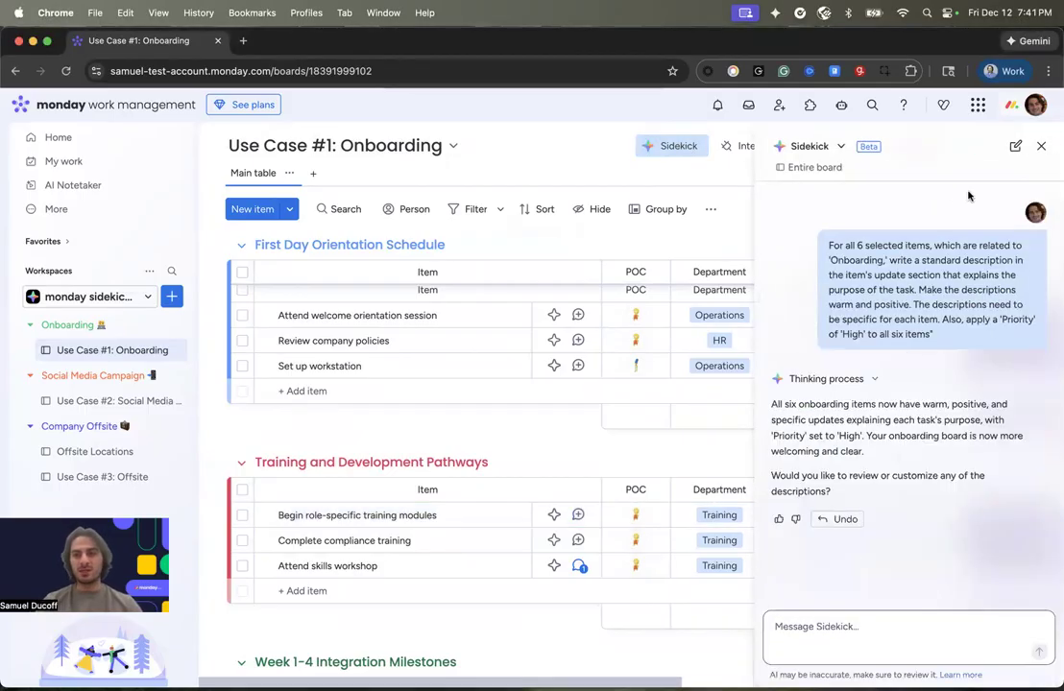
{"action": "left_click", "coordinate": [1017, 150]}
{"action": "left_click", "coordinate": [812, 342]}
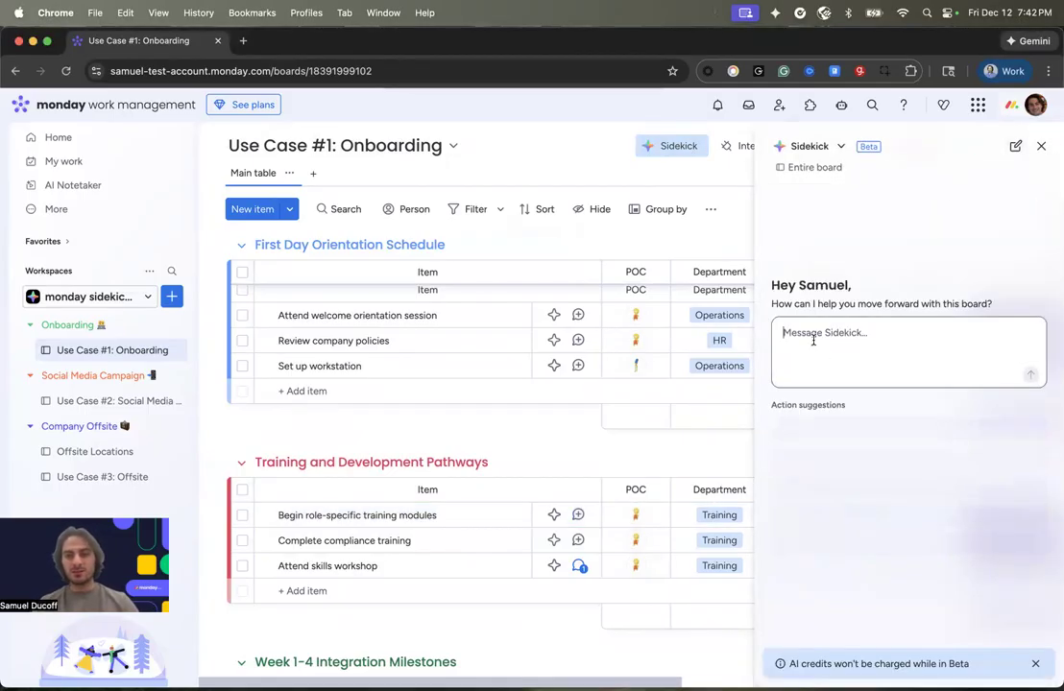
{"action": "type", "text": "\"Based on the item title and the 'Status' column being set to 'Stuck,' write a helpful update in the update section for the POC. This update should be structured like an email, so that the POC can send this specific email to the employee. In the email, please remind the employee to complete this task by the deadline and explain why it is critical.\""}
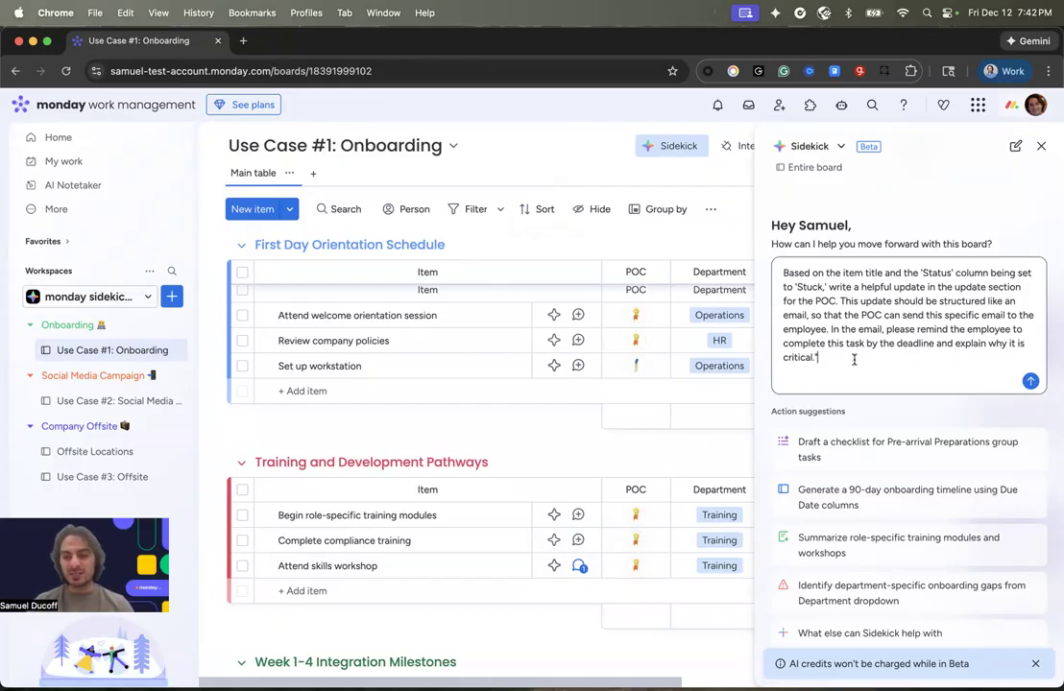
{"action": "key", "text": "Return"}
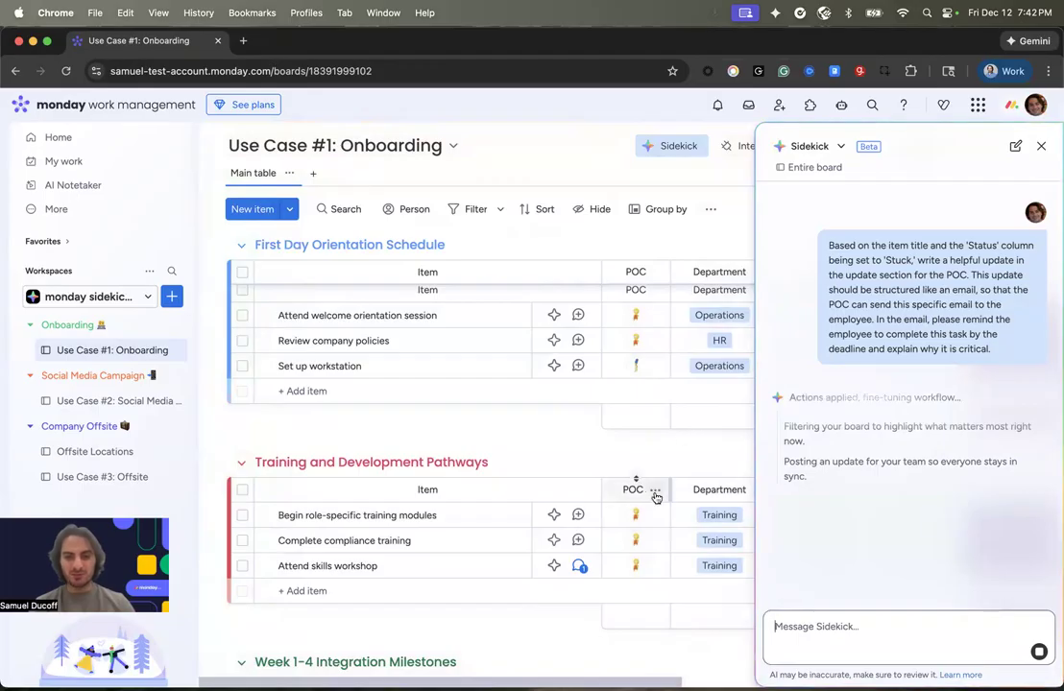
- Read the full reminder email Sidekick posted in the updates of "Begin role-specific training modules", and close the item
{"action": "scroll", "coordinate": [632, 492], "scroll_direction": "right", "scroll_amount": 10}
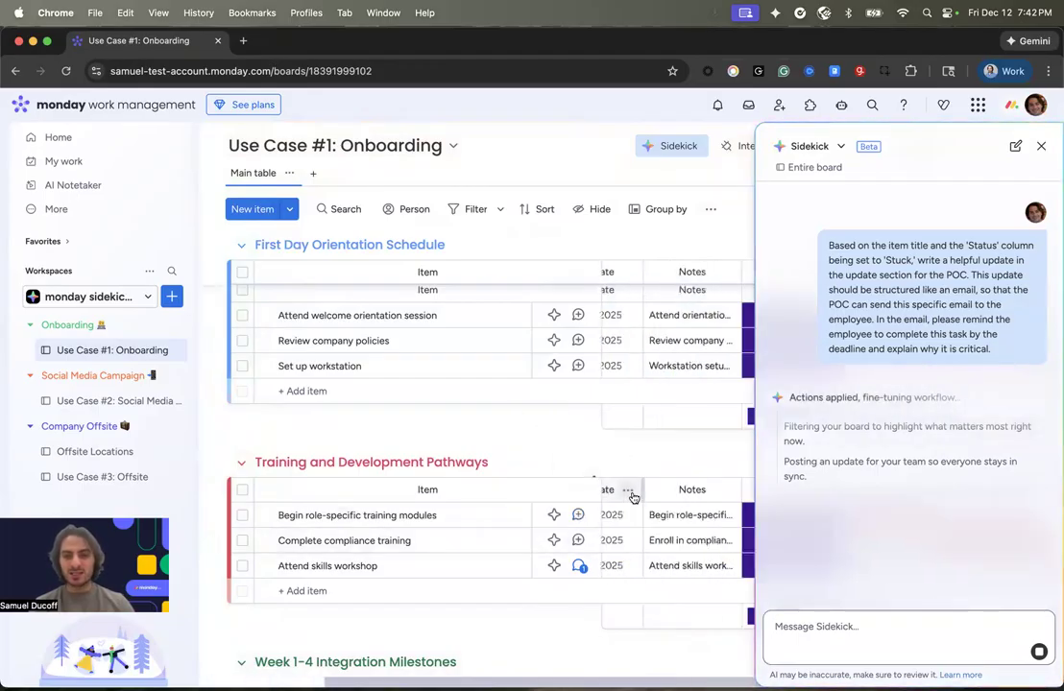
{"action": "scroll", "coordinate": [705, 557], "scroll_direction": "left", "scroll_amount": 10}
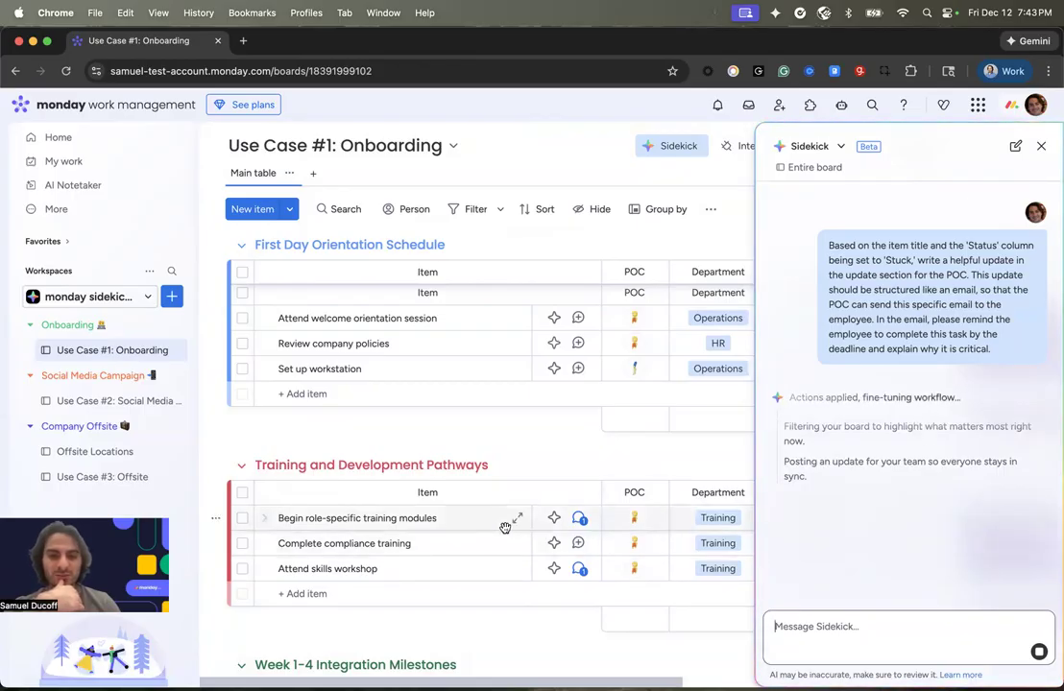
{"action": "left_click", "coordinate": [578, 518]}
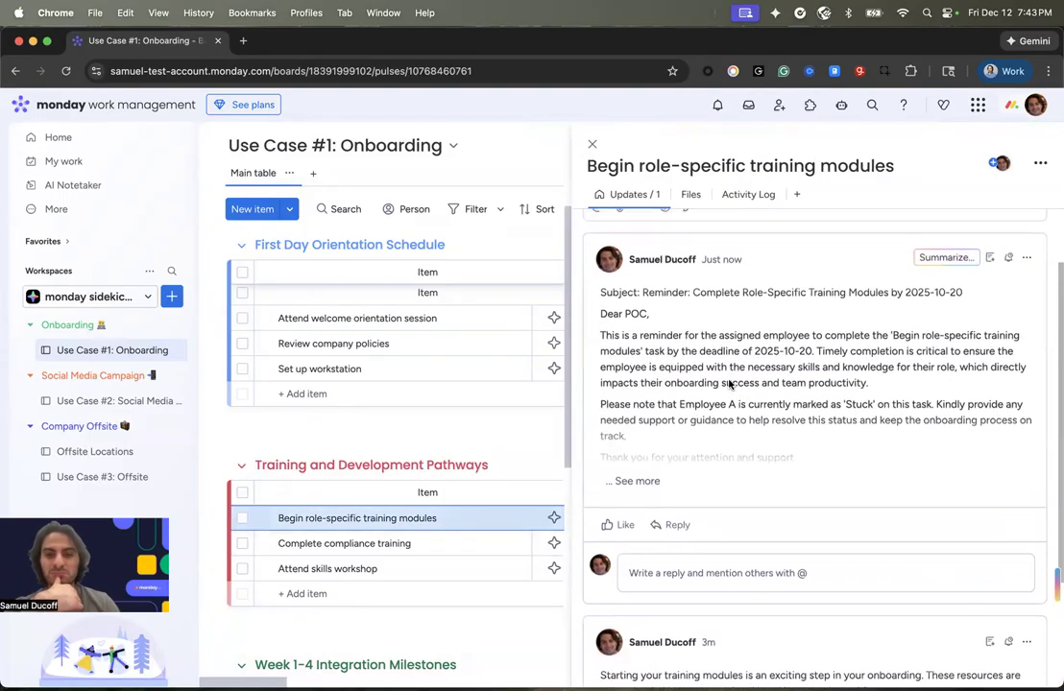
{"action": "left_click", "coordinate": [635, 535]}
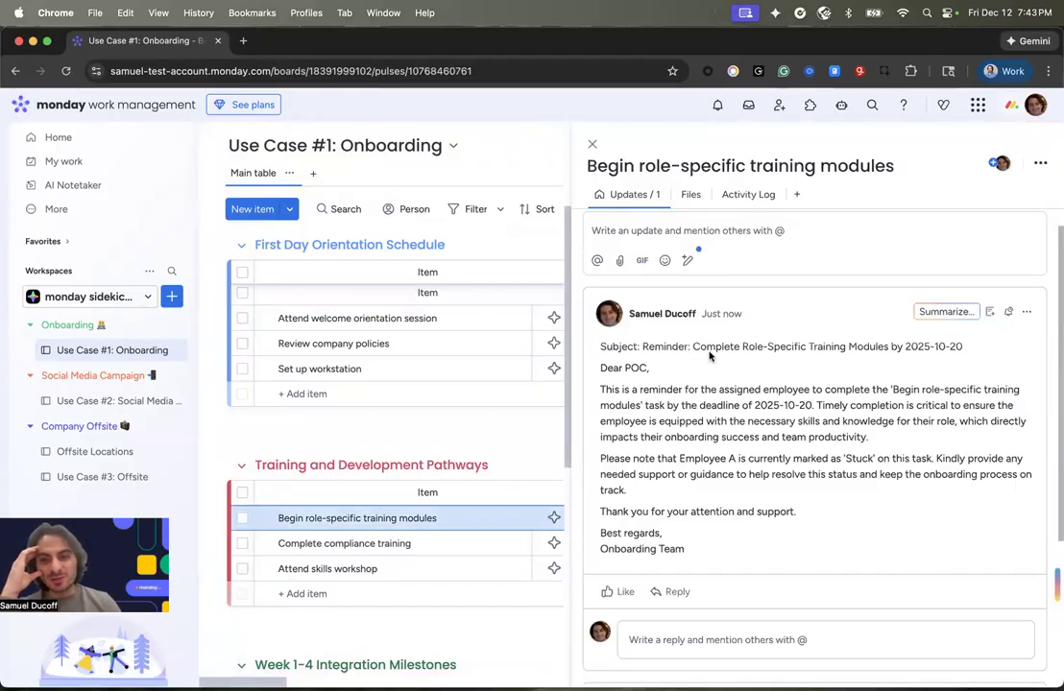
{"action": "scroll", "coordinate": [682, 428], "scroll_direction": "down", "scroll_amount": 2}
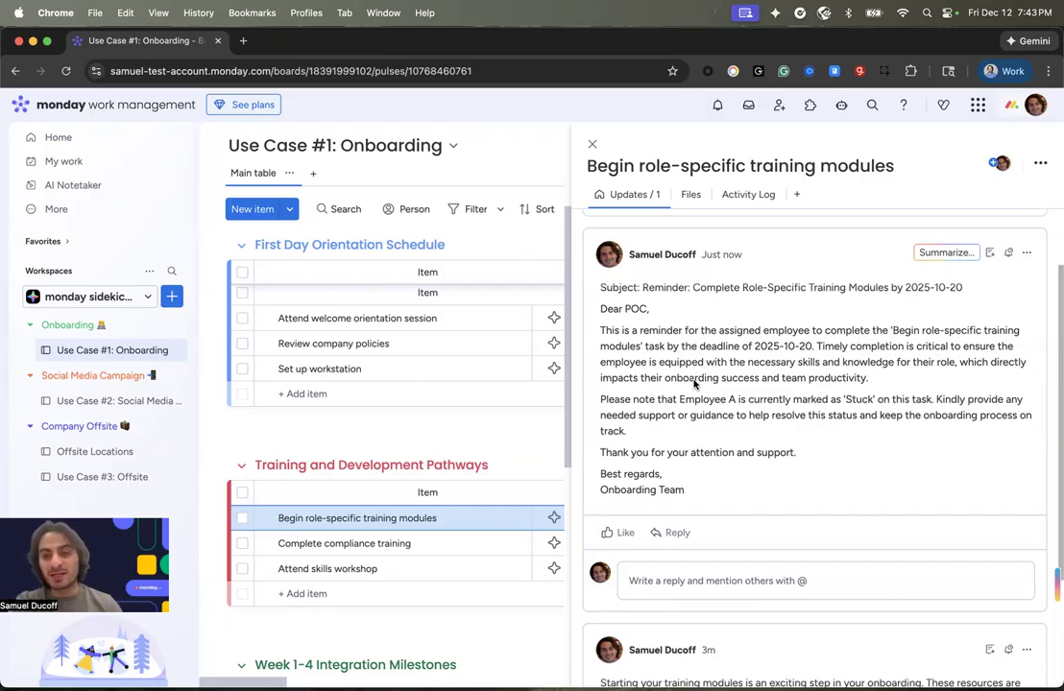
{"action": "scroll", "coordinate": [692, 439], "scroll_direction": "down", "scroll_amount": 3}
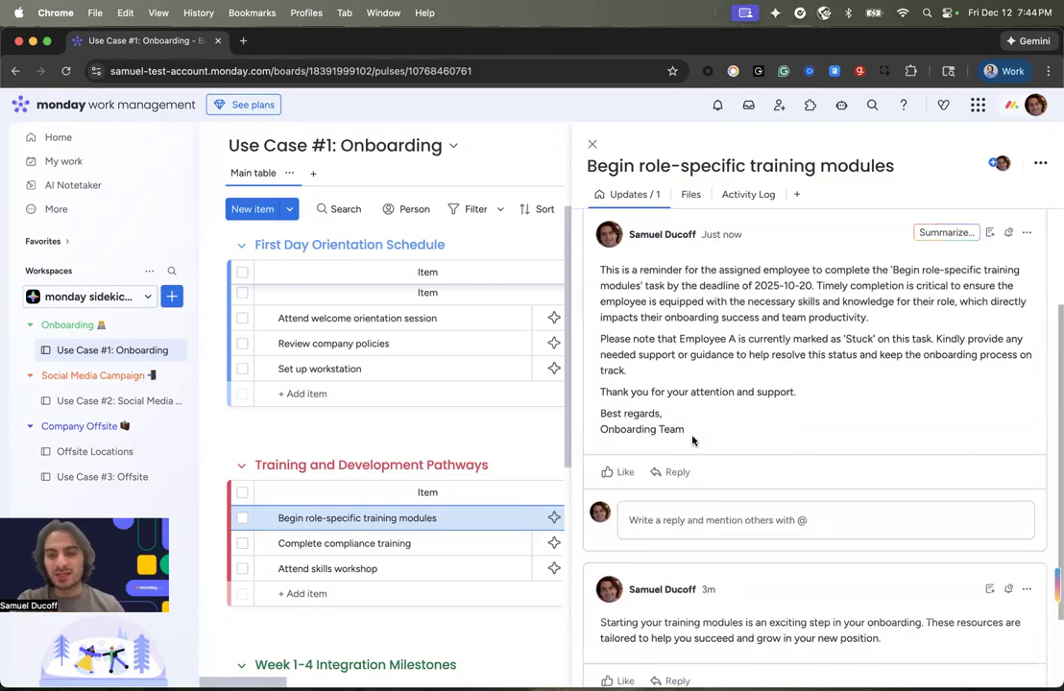
{"action": "scroll", "coordinate": [692, 439], "scroll_direction": "up", "scroll_amount": 6}
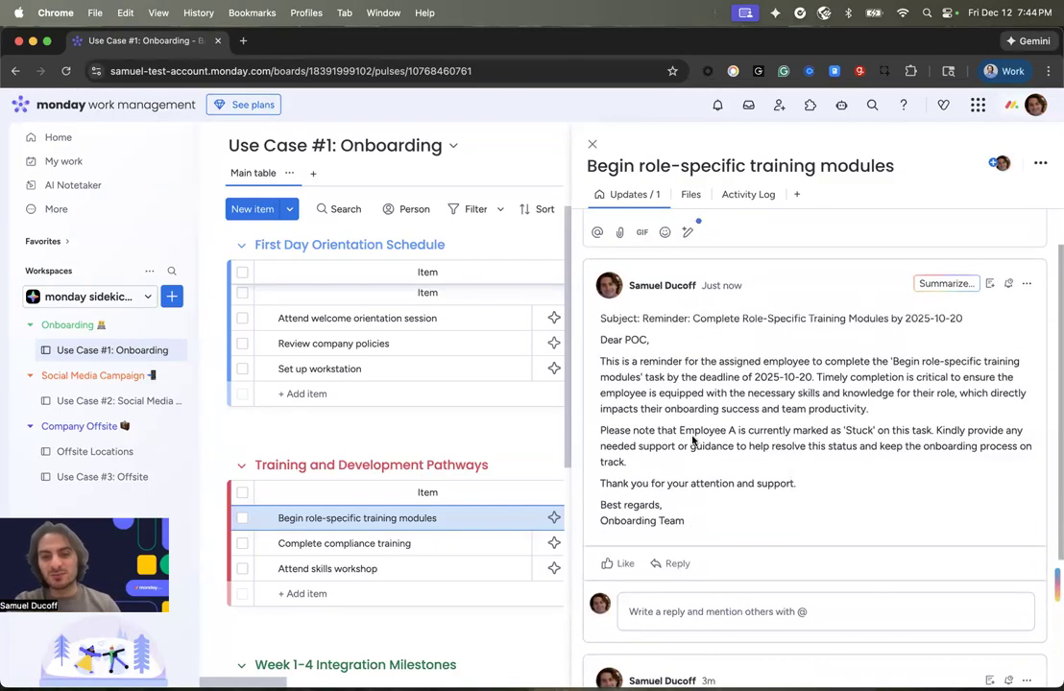
{"action": "left_click", "coordinate": [592, 144]}
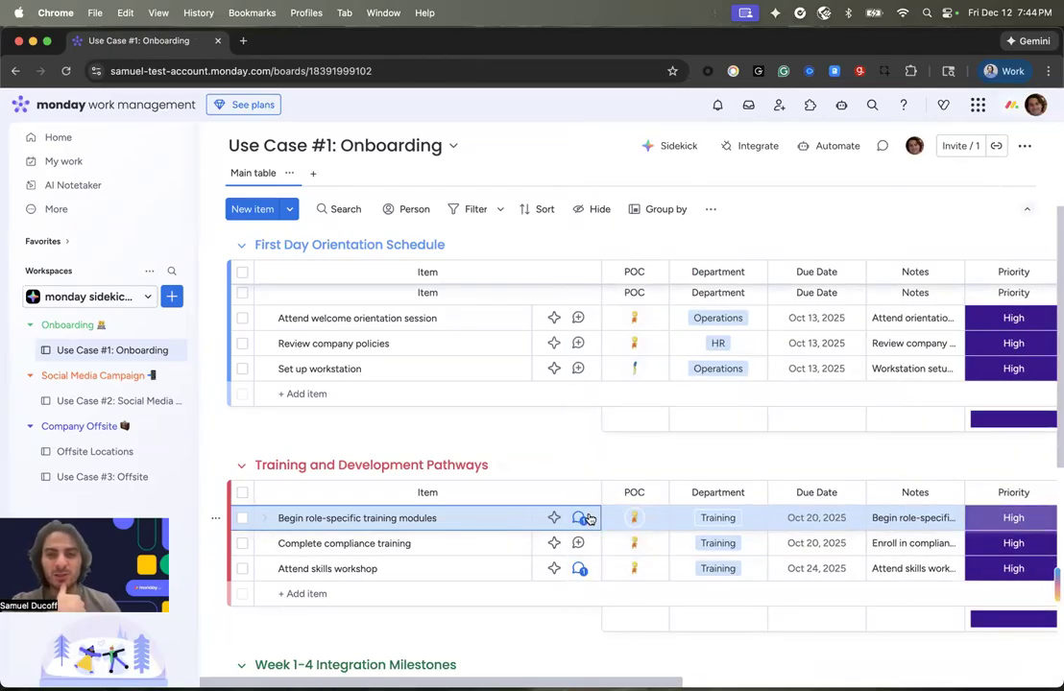
- Check the Sidekick panel, reread the expanded reminder email on "Begin role-specific training modules", and close the item again
{"action": "left_click", "coordinate": [676, 146]}
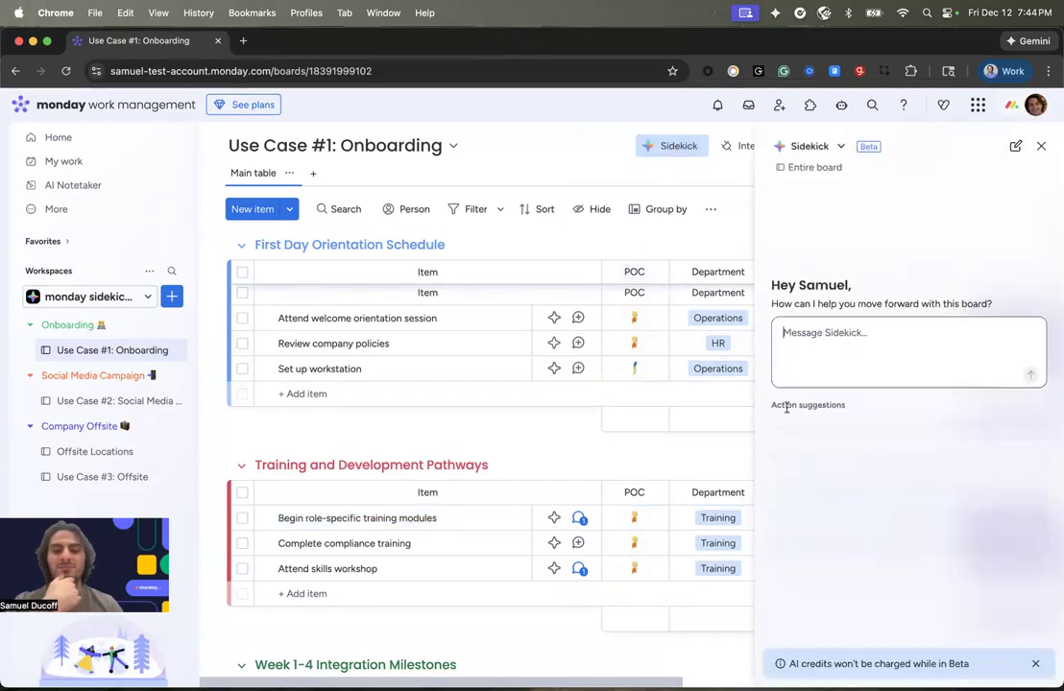
{"action": "mouse_move", "coordinate": [641, 518]}
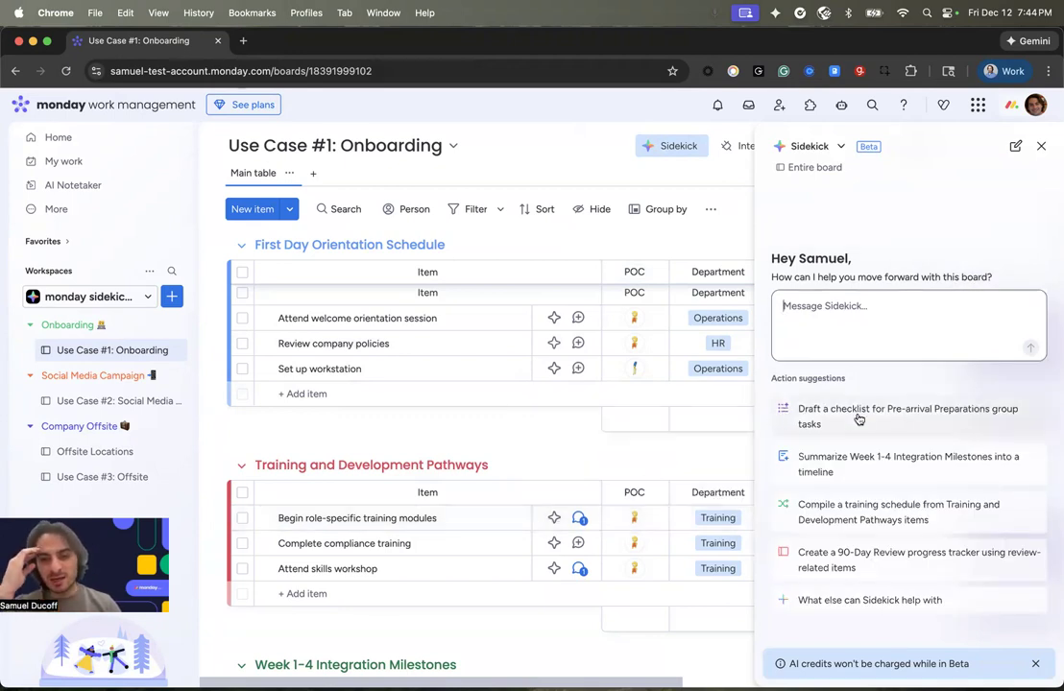
{"action": "left_click", "coordinate": [579, 518]}
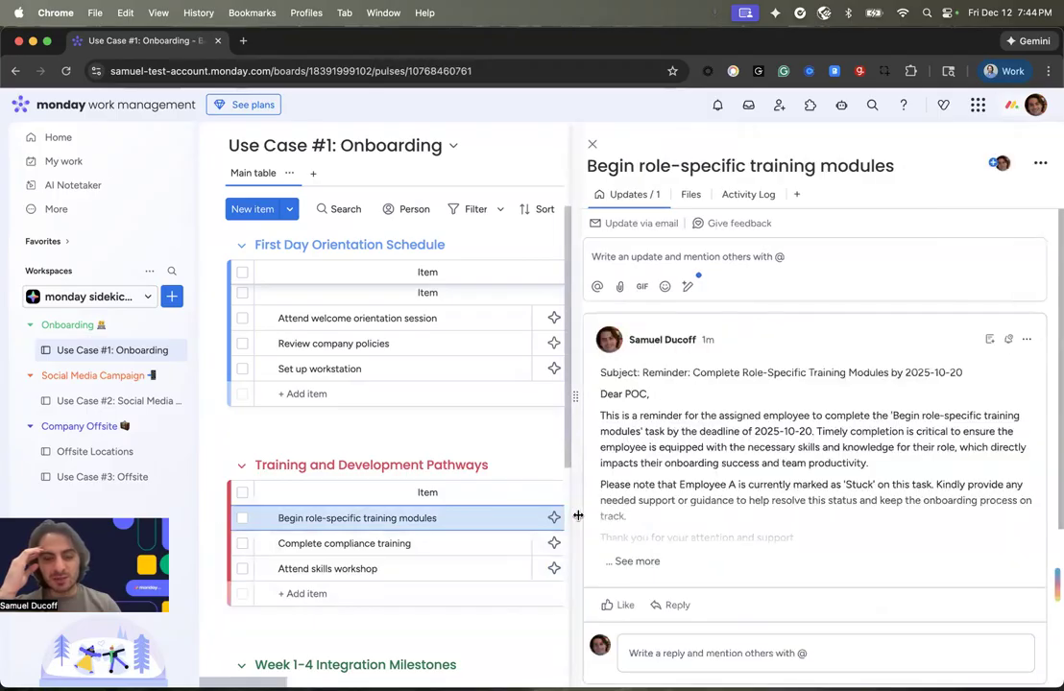
{"action": "scroll", "coordinate": [590, 517], "scroll_direction": "down", "scroll_amount": 2}
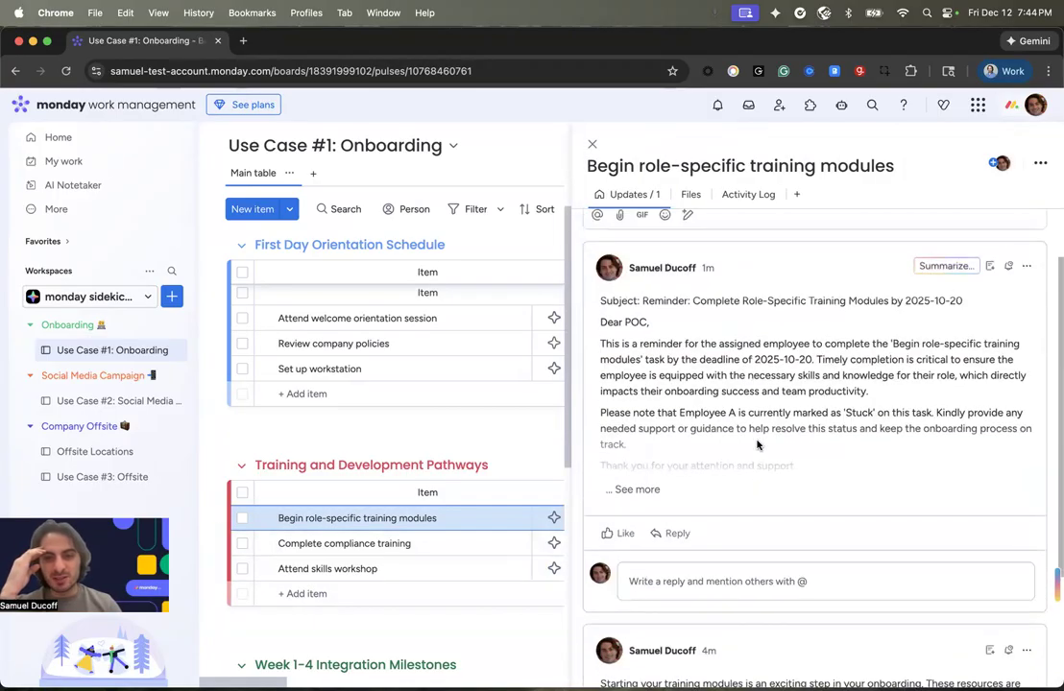
{"action": "left_click", "coordinate": [646, 493]}
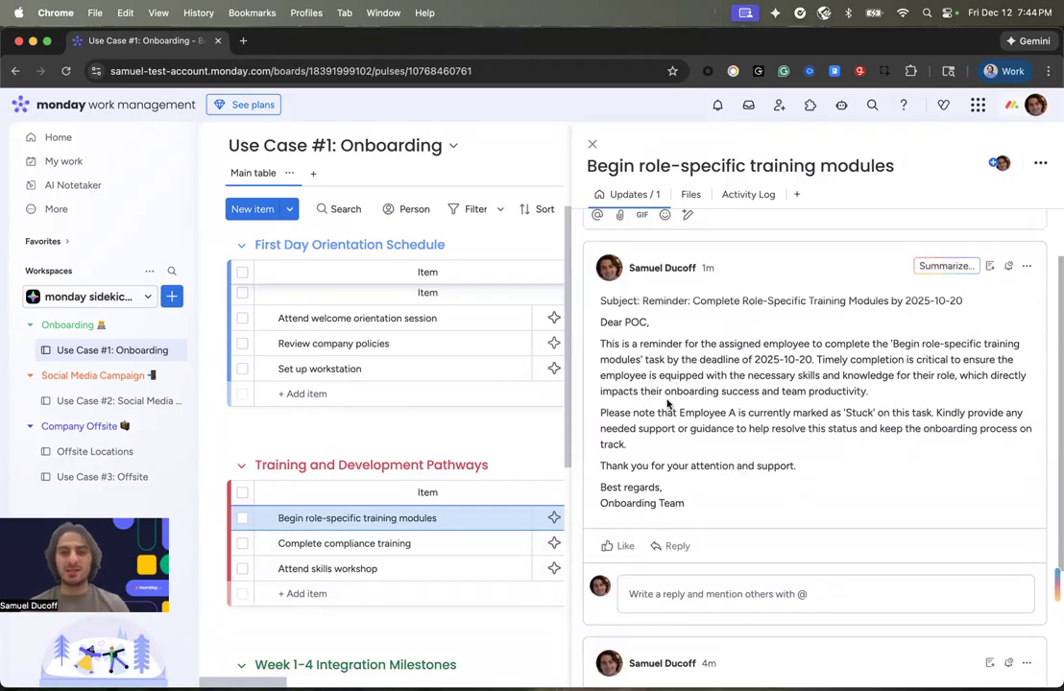
{"action": "left_click", "coordinate": [592, 146]}
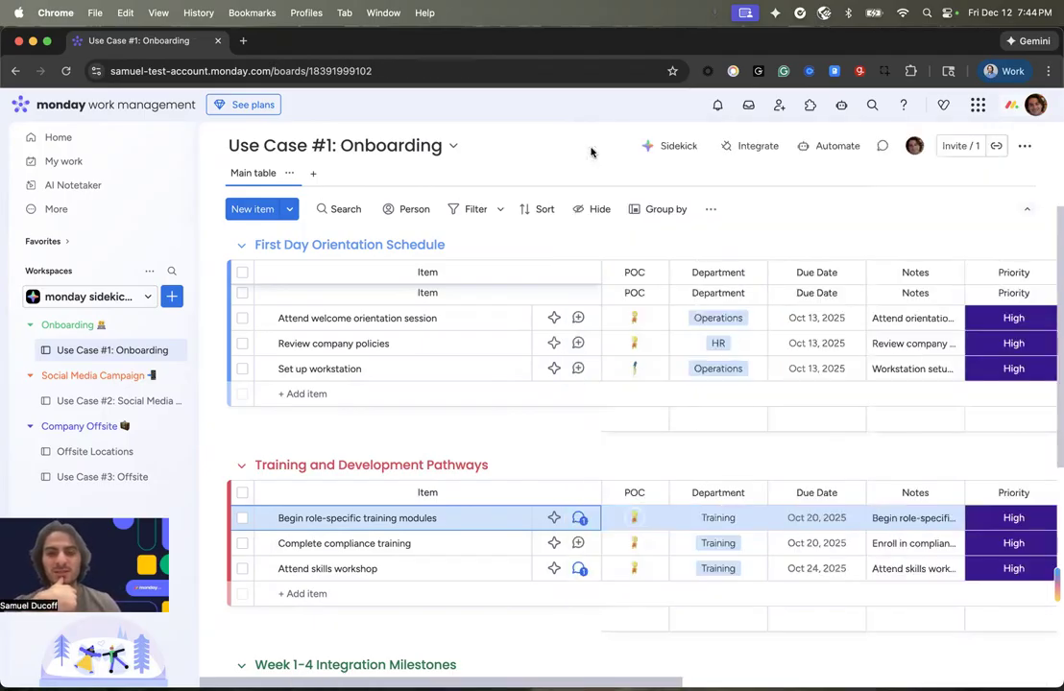
- Open the "Use Case #2: Social Media Campaign" board and look through its Posted, Analysis and Planning groups
{"action": "left_click", "coordinate": [103, 403]}
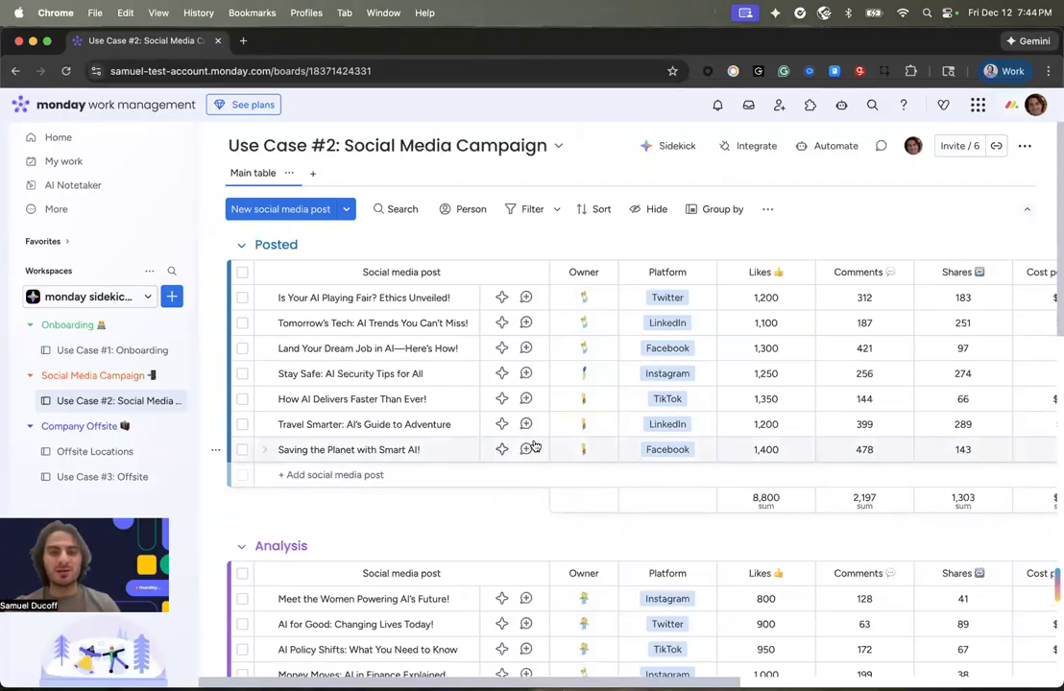
{"action": "scroll", "coordinate": [560, 439], "scroll_direction": "right", "scroll_amount": 3}
{"action": "scroll", "coordinate": [562, 439], "scroll_direction": "right", "scroll_amount": 2}
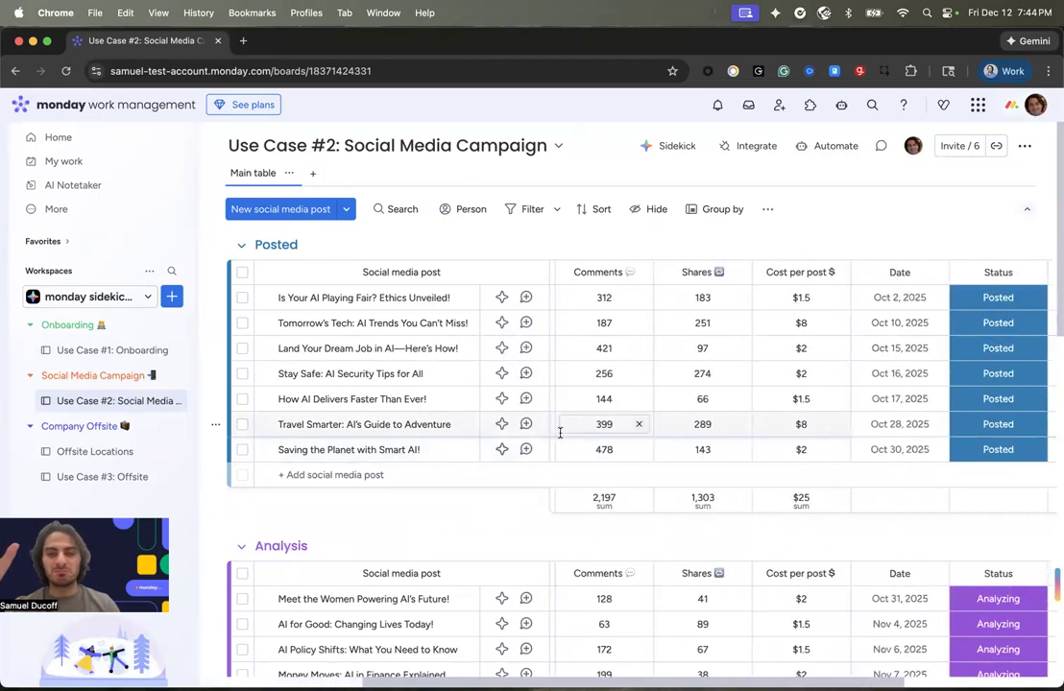
{"action": "scroll", "coordinate": [560, 433], "scroll_direction": "down", "scroll_amount": 2}
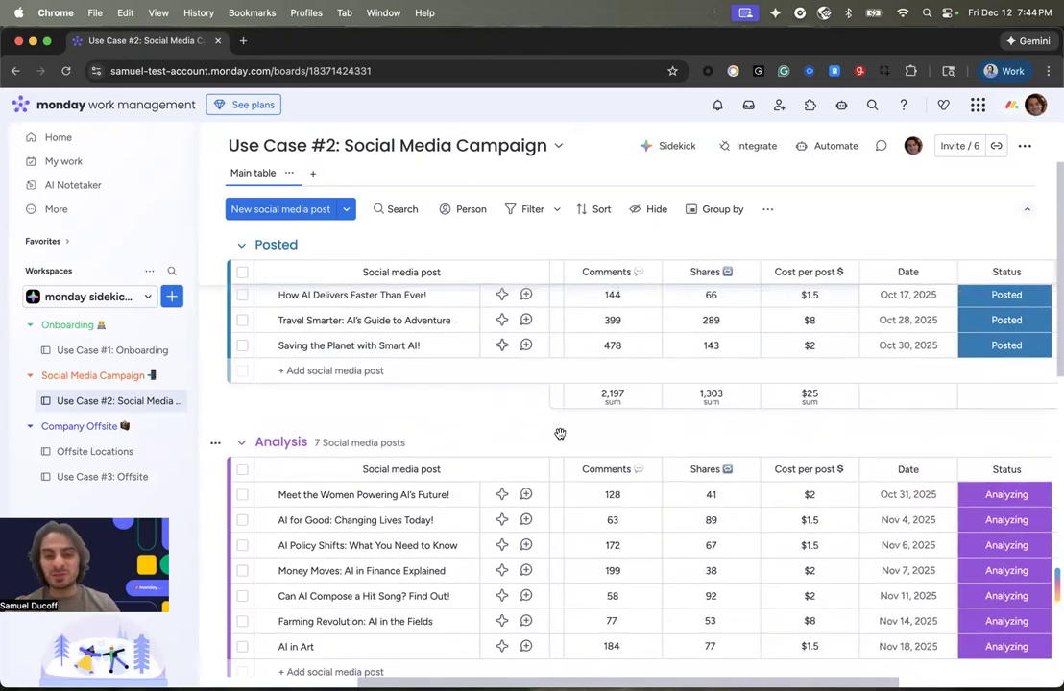
{"action": "scroll", "coordinate": [560, 434], "scroll_direction": "left", "scroll_amount": 5}
{"action": "scroll", "coordinate": [561, 437], "scroll_direction": "down", "scroll_amount": 5}
{"action": "scroll", "coordinate": [561, 432], "scroll_direction": "up", "scroll_amount": 1}
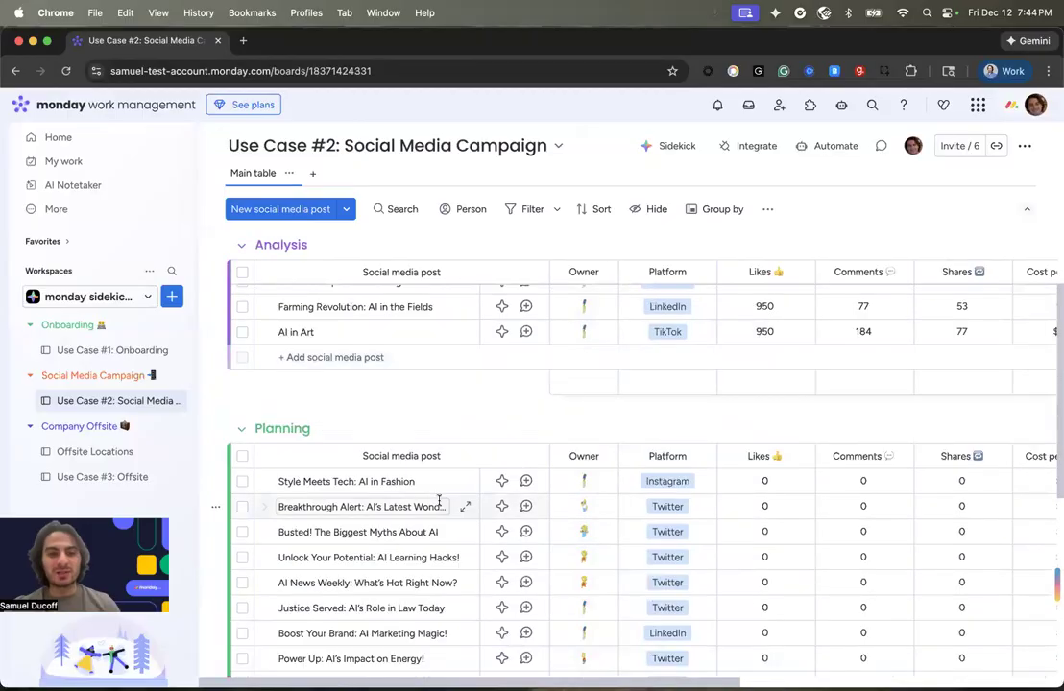
{"action": "scroll", "coordinate": [438, 501], "scroll_direction": "down", "scroll_amount": 1}
{"action": "scroll", "coordinate": [439, 501], "scroll_direction": "down", "scroll_amount": 5}
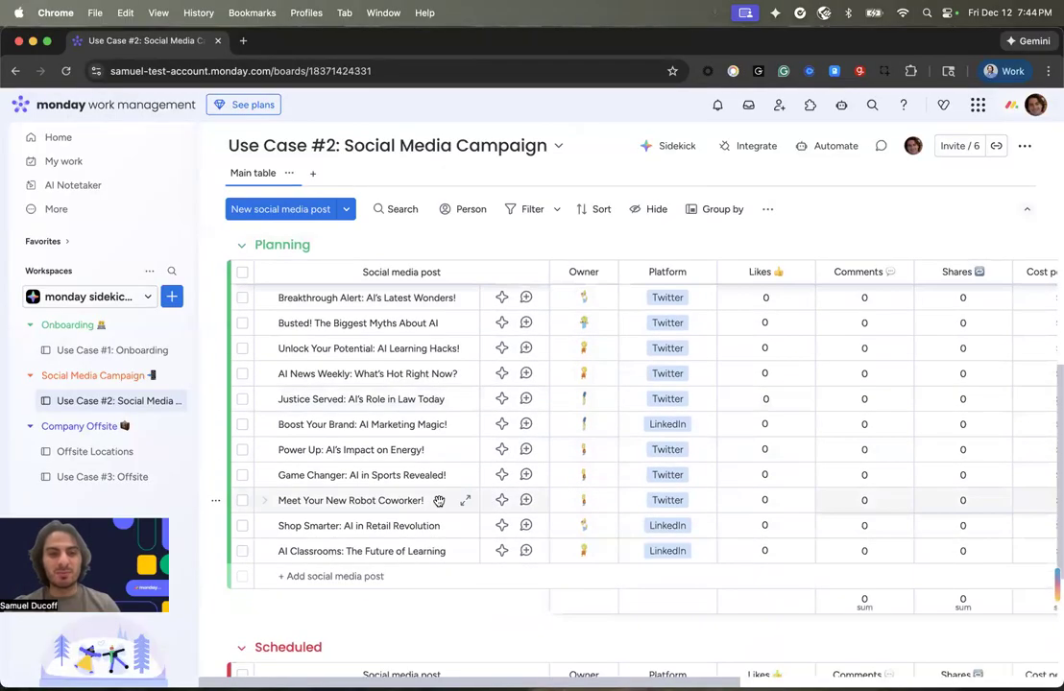
{"action": "scroll", "coordinate": [549, 478], "scroll_direction": "up", "scroll_amount": 10}
{"action": "scroll", "coordinate": [549, 478], "scroll_direction": "up", "scroll_amount": 2}
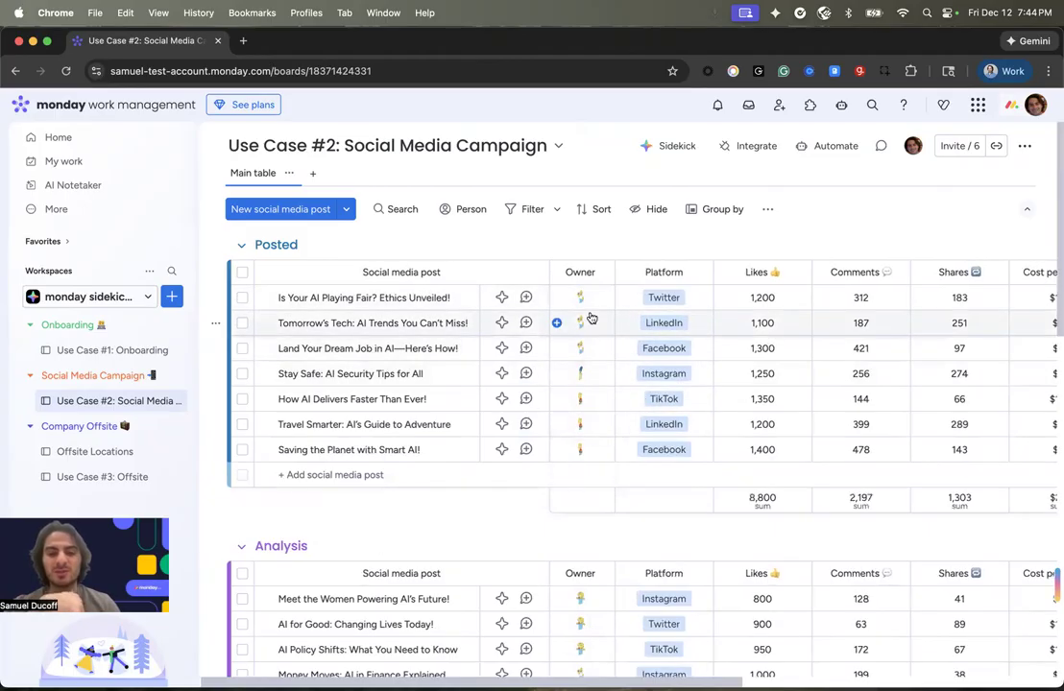
- Examine the likes, comments, shares and cost per post columns of the Posted group
{"action": "scroll", "coordinate": [764, 363], "scroll_direction": "right", "scroll_amount": 5}
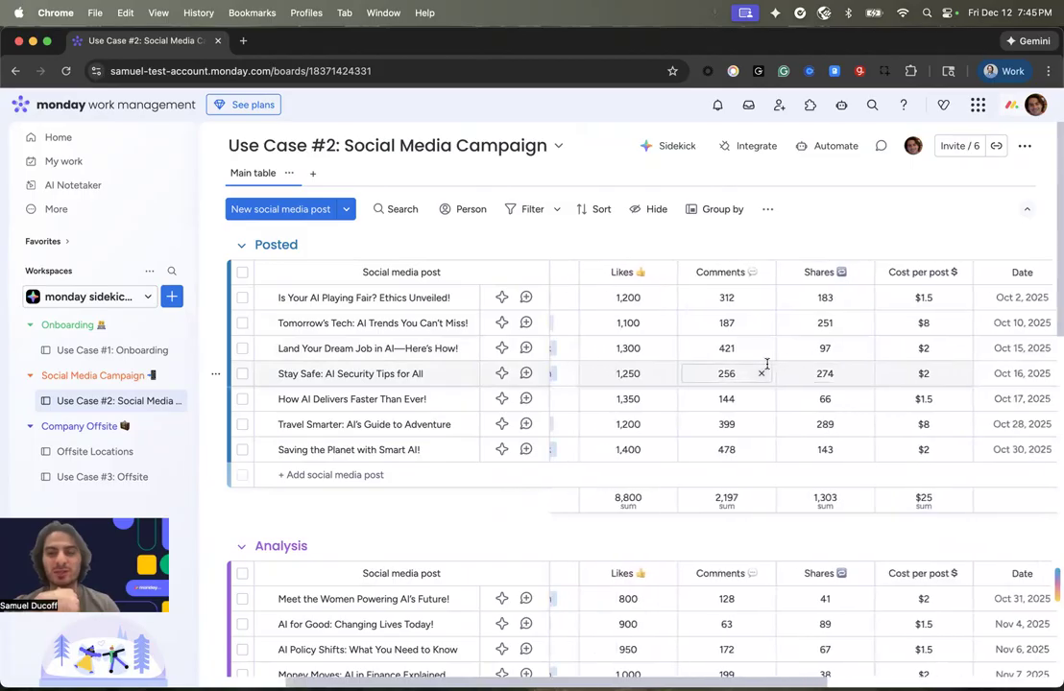
{"action": "scroll", "coordinate": [767, 363], "scroll_direction": "right", "scroll_amount": 4}
{"action": "scroll", "coordinate": [766, 363], "scroll_direction": "left", "scroll_amount": 6}
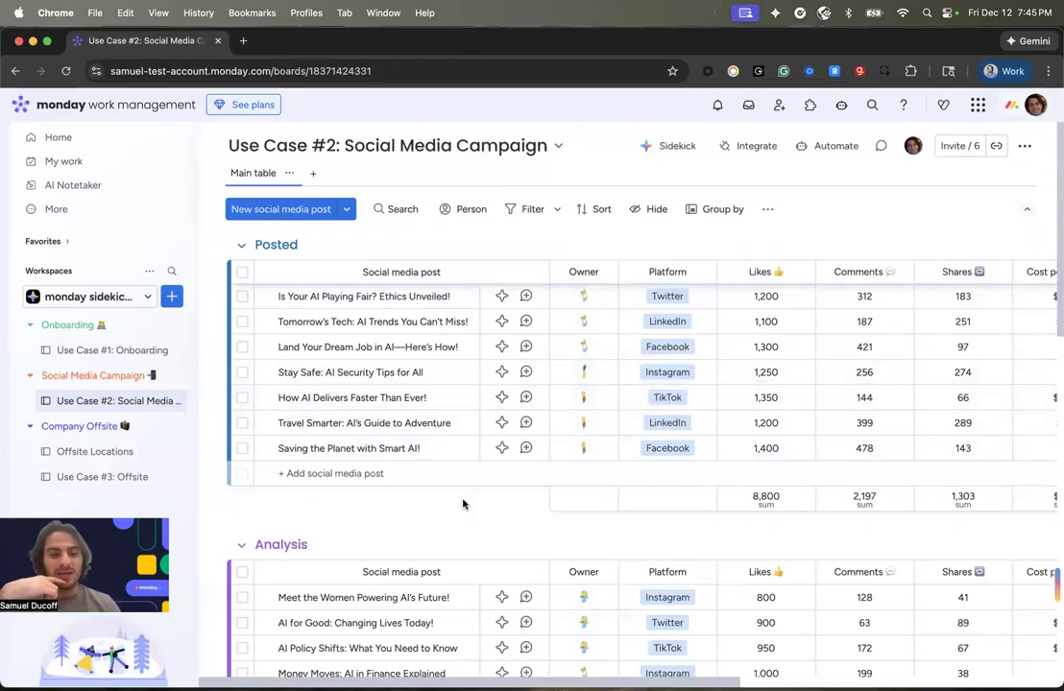
- In a new Sidekick chat on the Planning item "Style Meets Tech: AI in Fashion", request 10 catchy, action-oriented Instagram captions focusing on new fashion industry trends
{"action": "scroll", "coordinate": [463, 501], "scroll_direction": "down", "scroll_amount": 5}
{"action": "scroll", "coordinate": [463, 503], "scroll_direction": "down", "scroll_amount": 2}
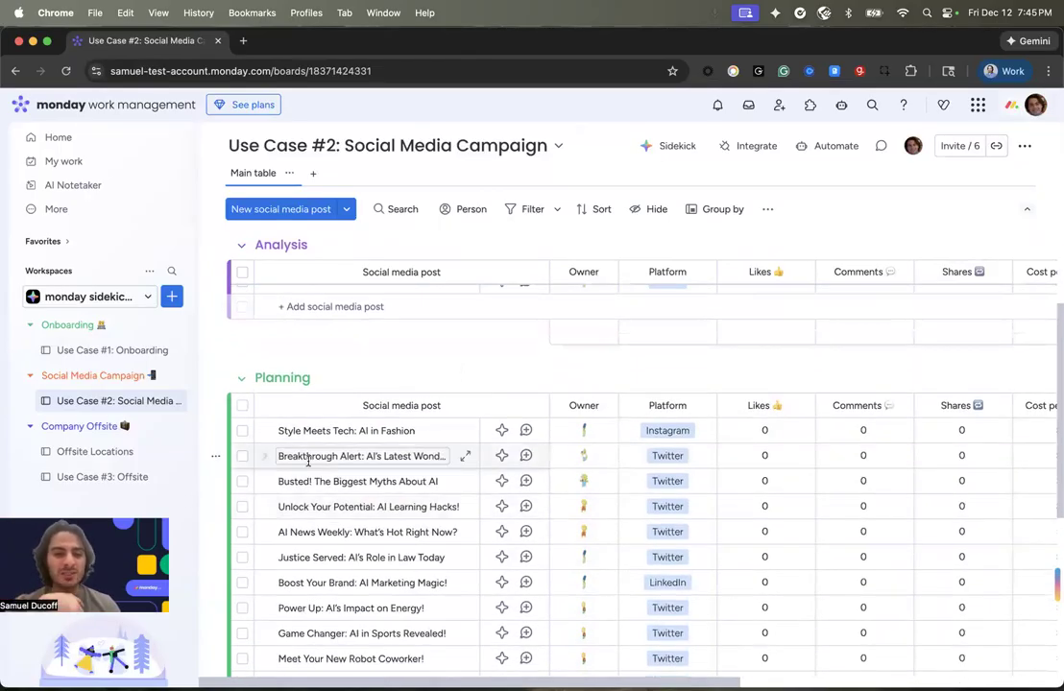
{"action": "scroll", "coordinate": [525, 444], "scroll_direction": "right", "scroll_amount": 10}
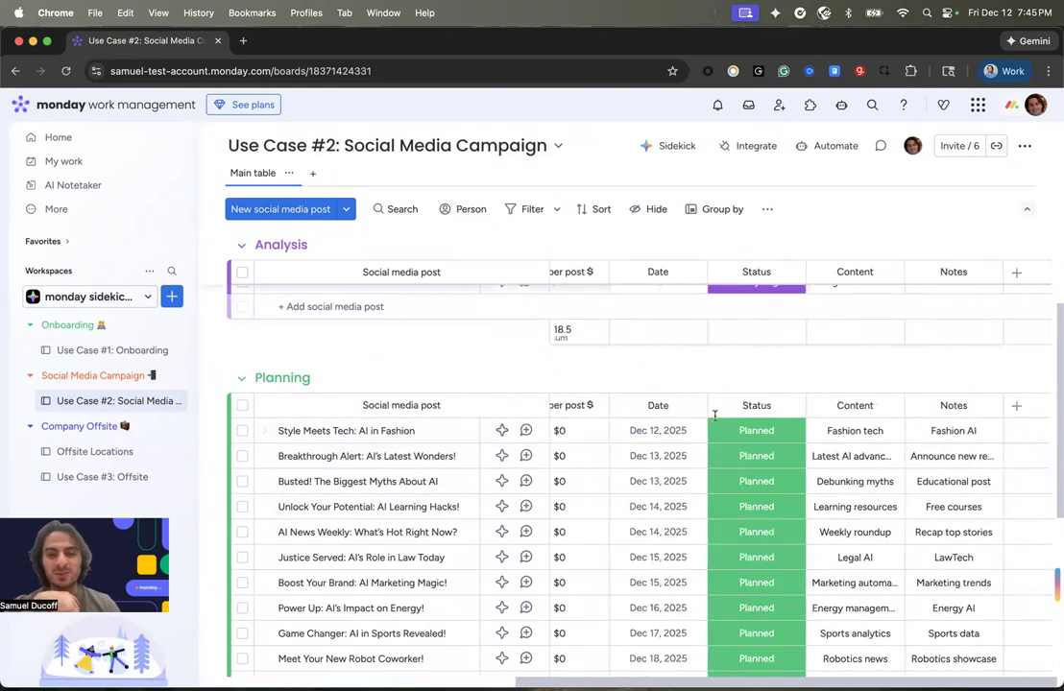
{"action": "scroll", "coordinate": [650, 433], "scroll_direction": "left", "scroll_amount": 10}
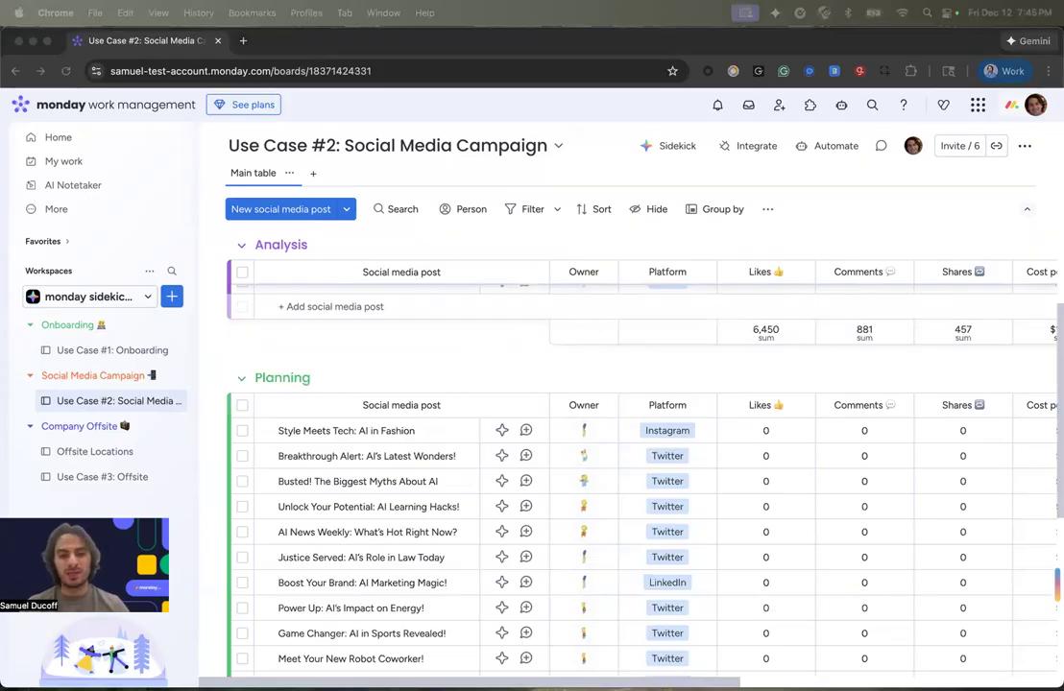
{"action": "left_click", "coordinate": [501, 430]}
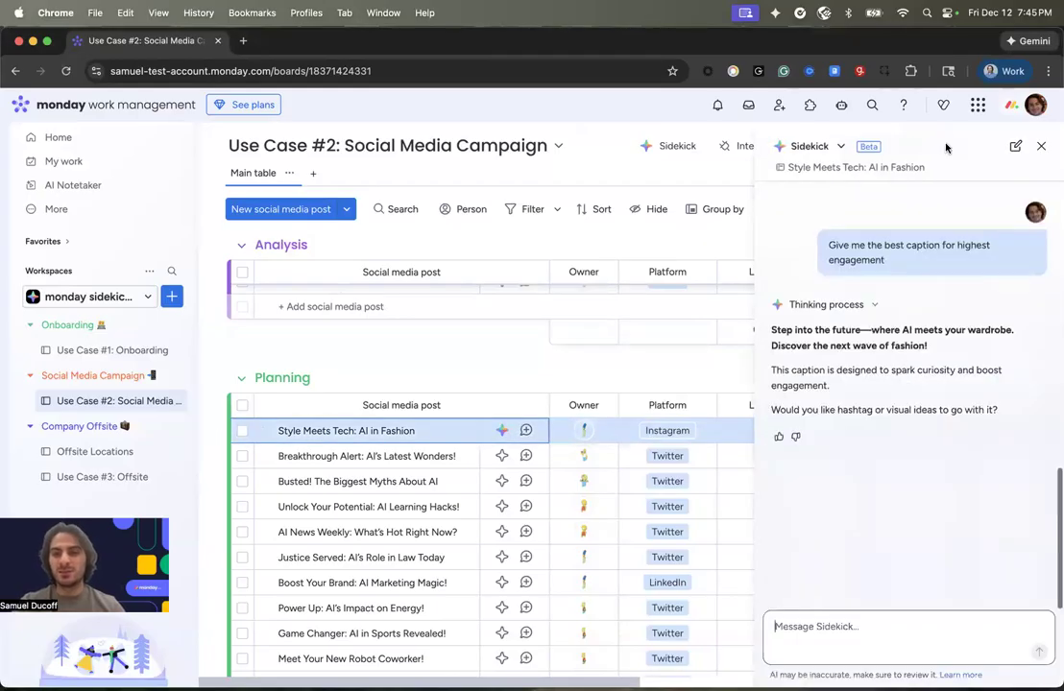
{"action": "left_click", "coordinate": [1015, 146]}
{"action": "left_click", "coordinate": [874, 335]}
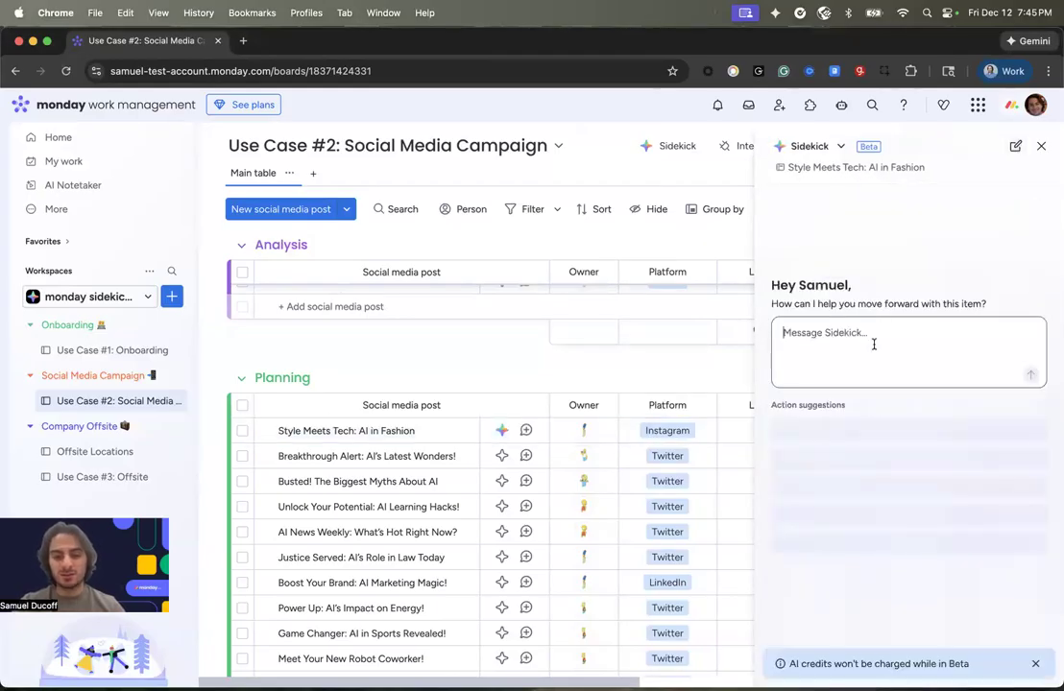
{"action": "type", "text": "\"Brainstorm 10 catchy, action-oriented social media captions for an Instagram post about 'Style Meets Tech: AI in Fashion', focusing on new trends in the fashion industry"}
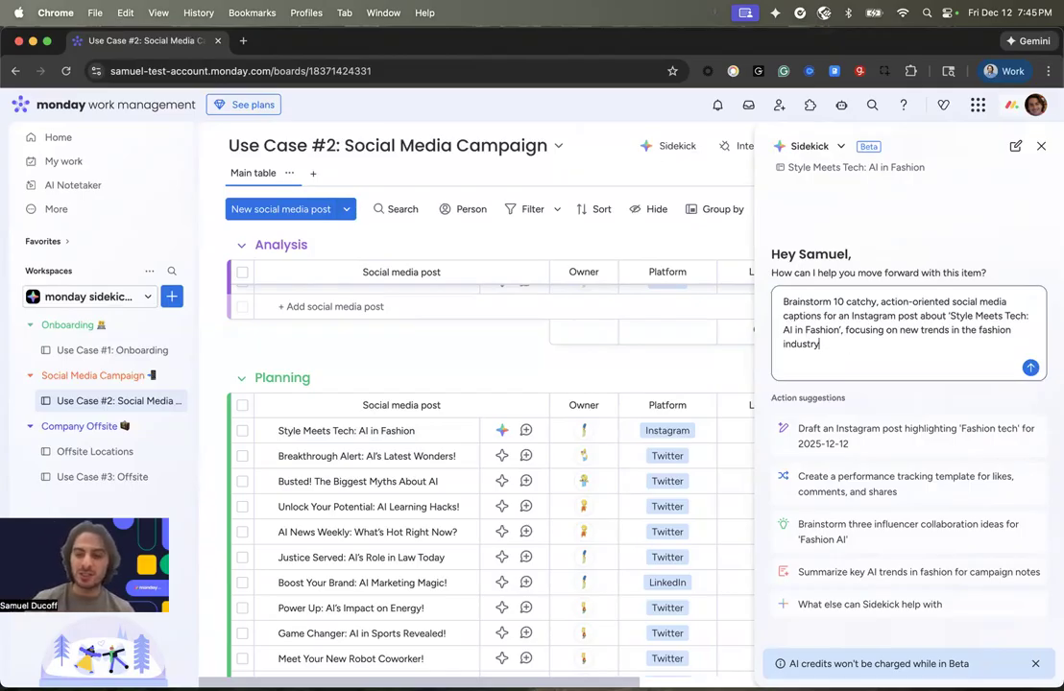
{"action": "key", "text": "Return"}
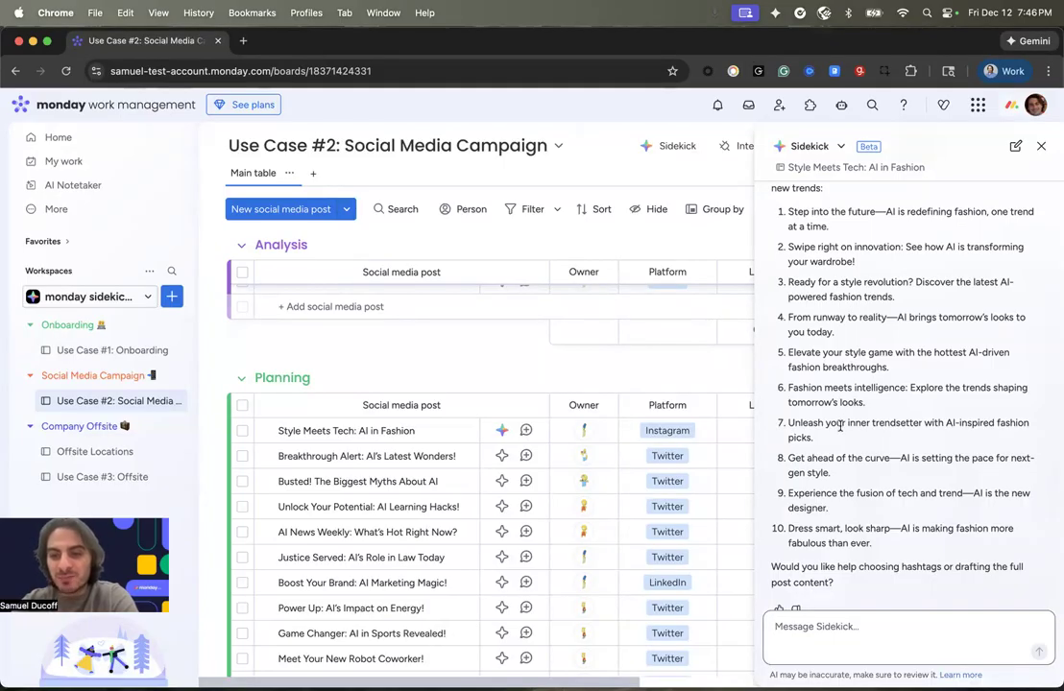
- Review the captions, have Sidekick add them as an update to "Style Meets Tech: AI in Fashion", and check the posted update
{"action": "scroll", "coordinate": [841, 427], "scroll_direction": "down", "scroll_amount": 1}
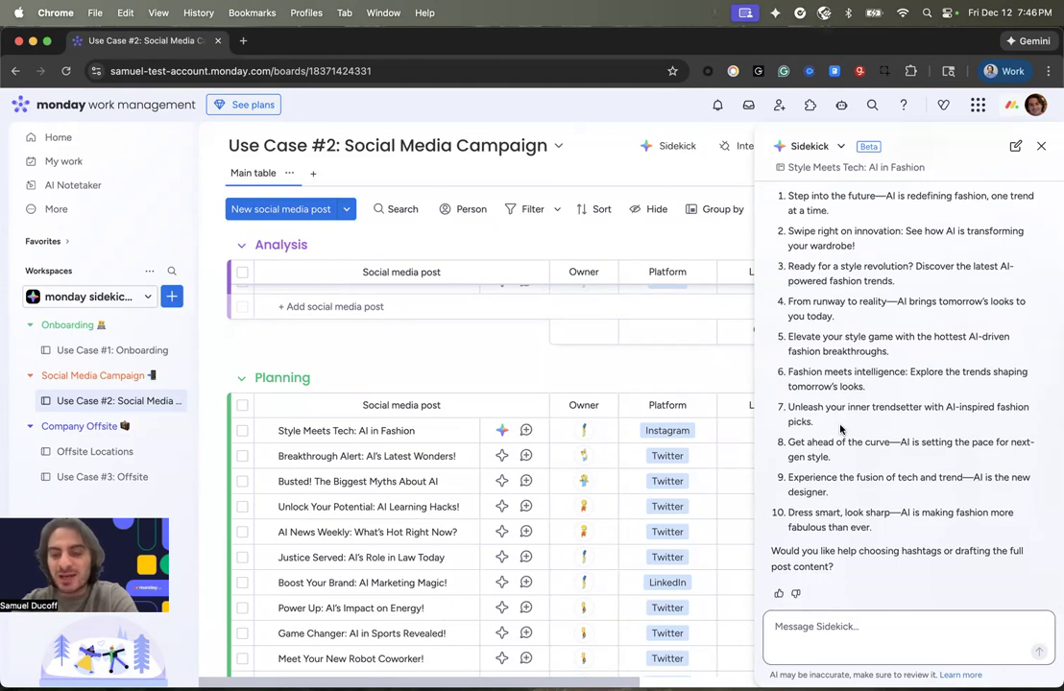
{"action": "scroll", "coordinate": [840, 430], "scroll_direction": "up", "scroll_amount": 2}
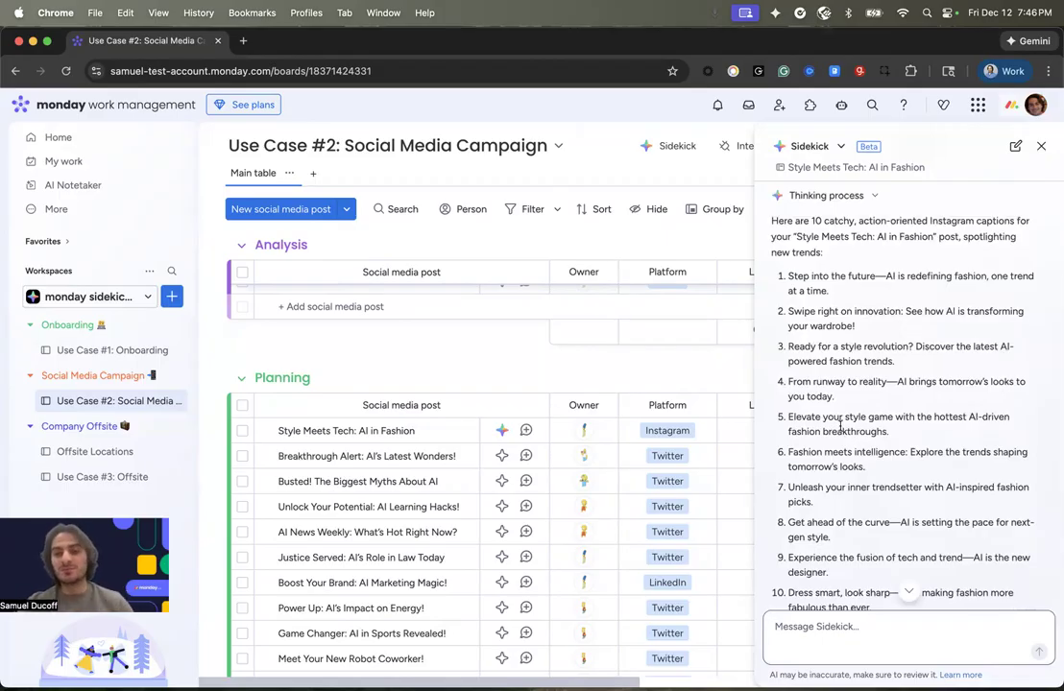
{"action": "scroll", "coordinate": [864, 437], "scroll_direction": "down", "scroll_amount": 2}
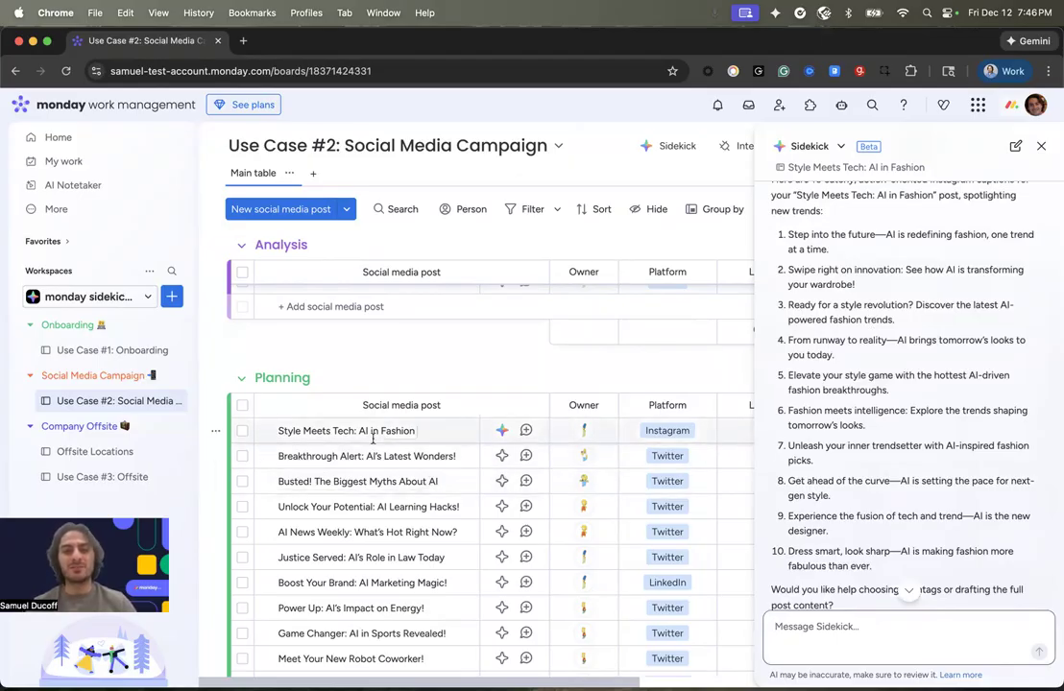
{"action": "left_click", "coordinate": [797, 648]}
{"action": "type", "text": "Plea"}
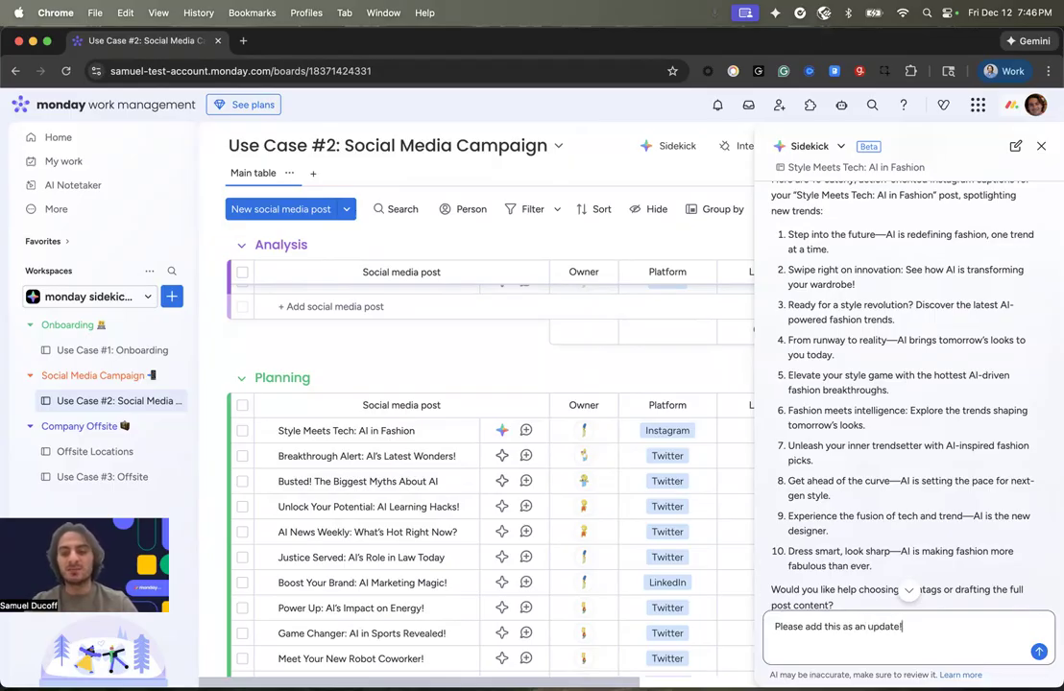
{"action": "type", "text": "se add this as an update!"}
{"action": "key", "text": "Return"}
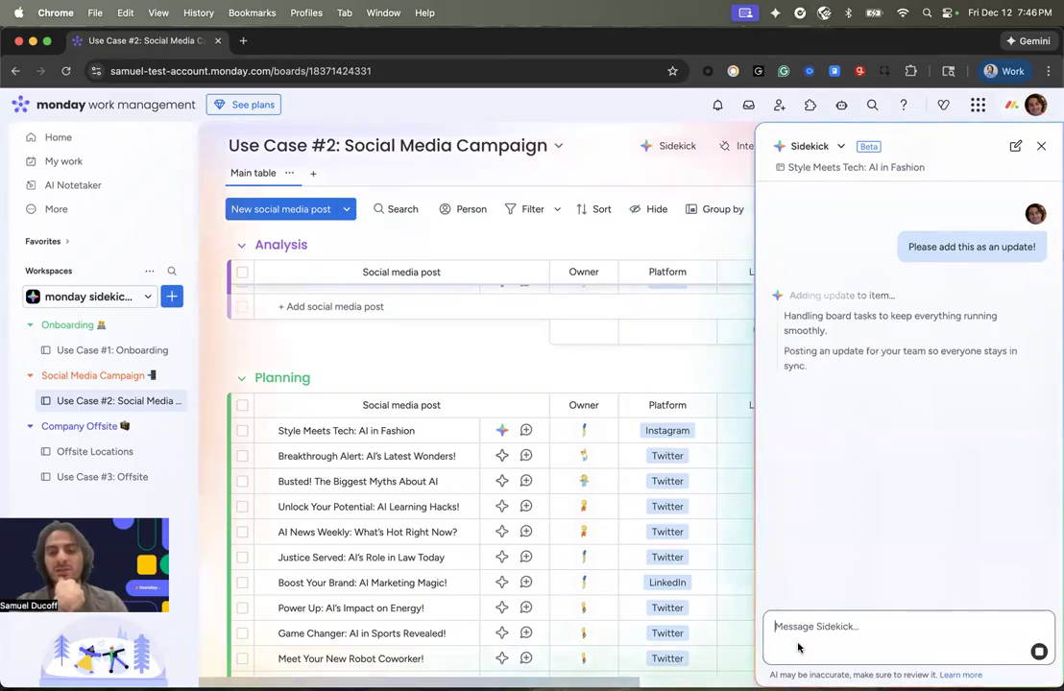
{"action": "left_click", "coordinate": [430, 432]}
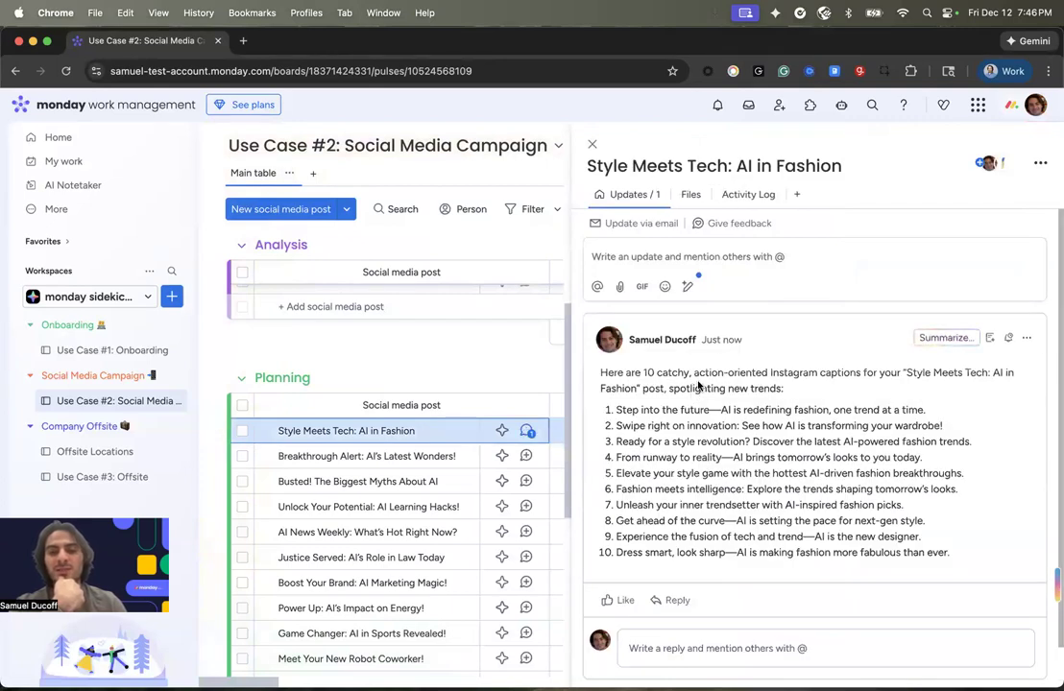
{"action": "left_click", "coordinate": [594, 144]}
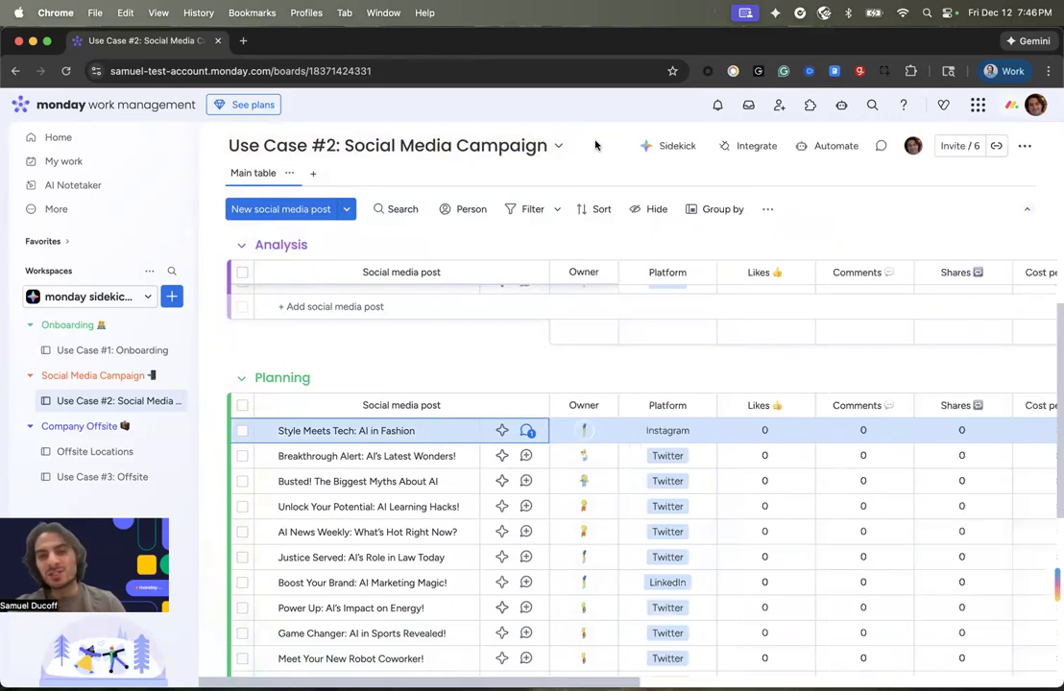
- Reopen Sidekick on "Style Meets Tech: AI in Fashion" and ask it to pick the best caption that will get the most engagement
{"action": "left_click", "coordinate": [502, 430]}
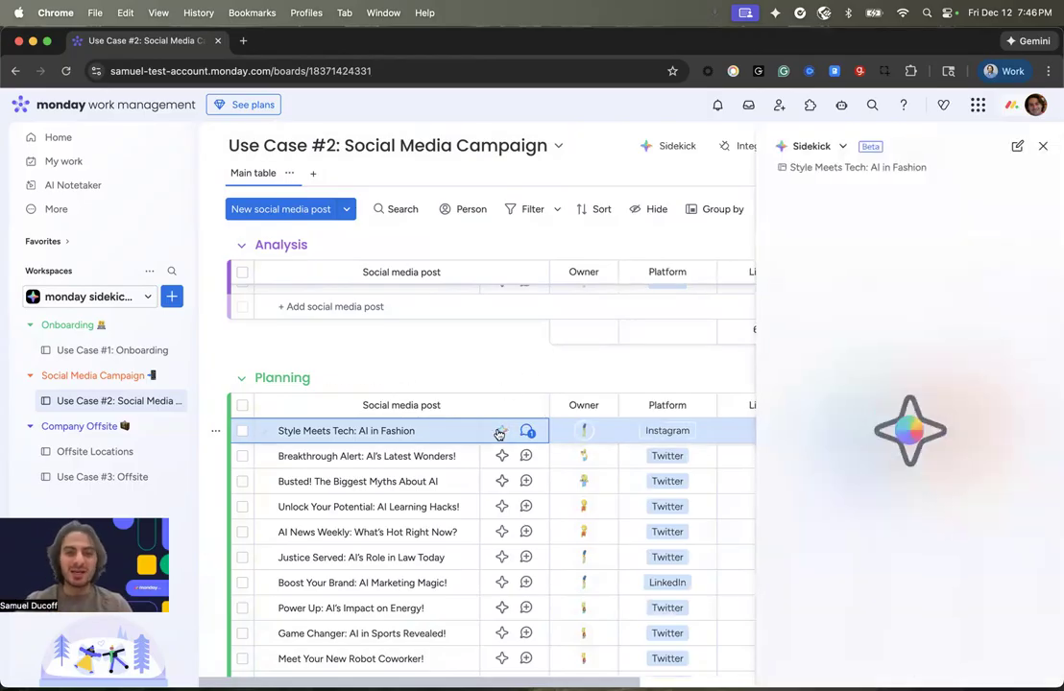
{"action": "scroll", "coordinate": [850, 458], "scroll_direction": "up", "scroll_amount": 2}
{"action": "scroll", "coordinate": [850, 455], "scroll_direction": "down", "scroll_amount": 2}
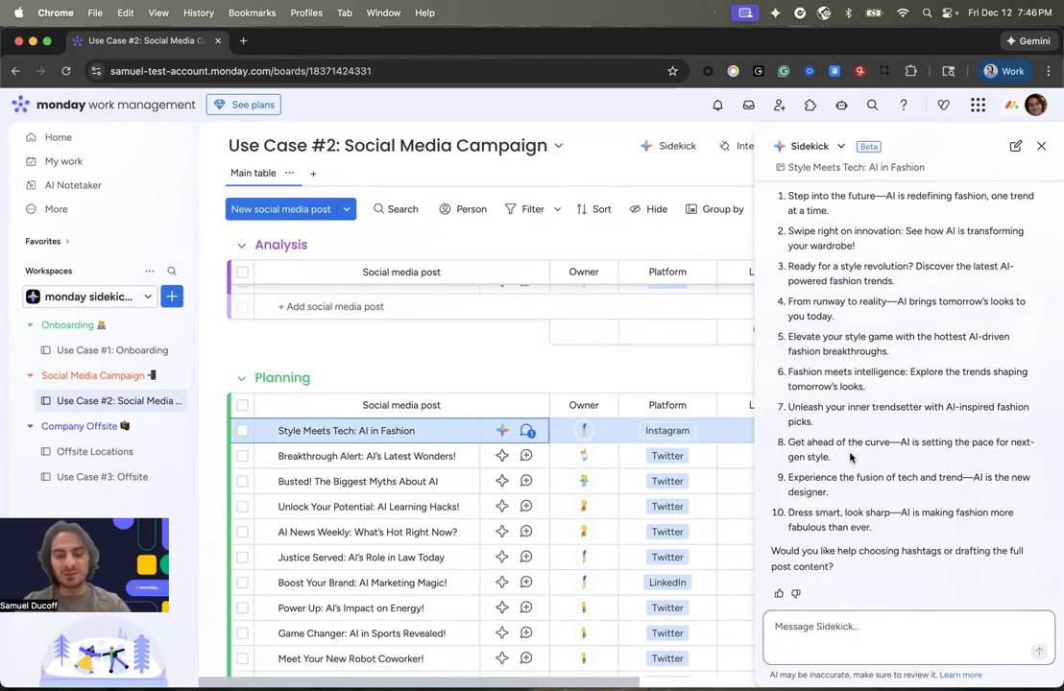
{"action": "type", "text": "Pick the best caption that w"}
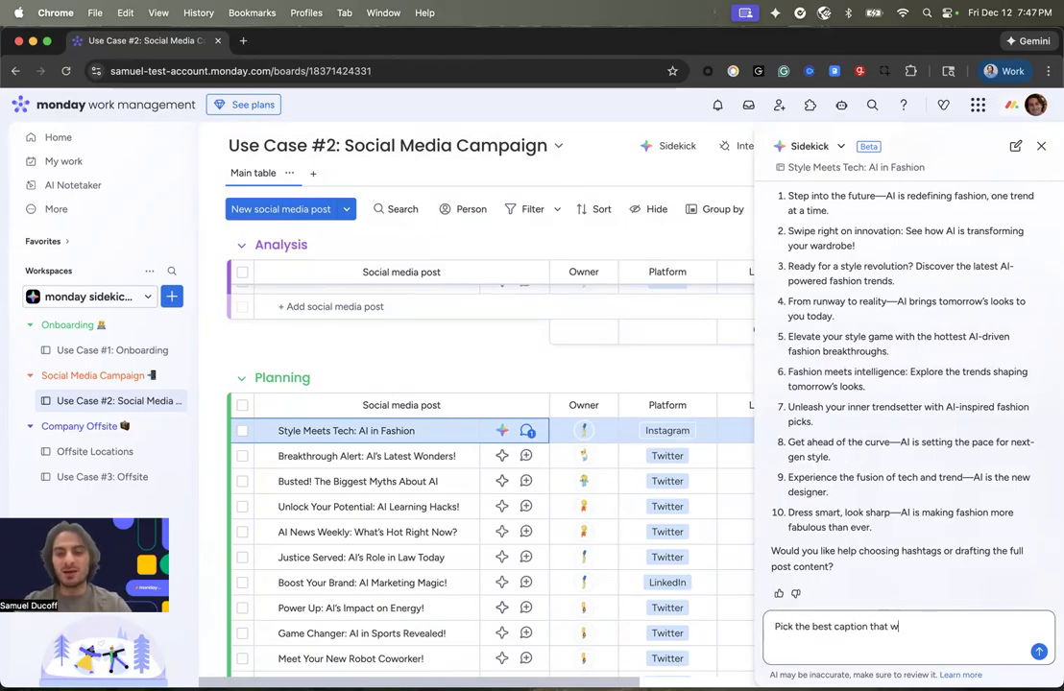
{"action": "type", "text": "ill get the most eng"}
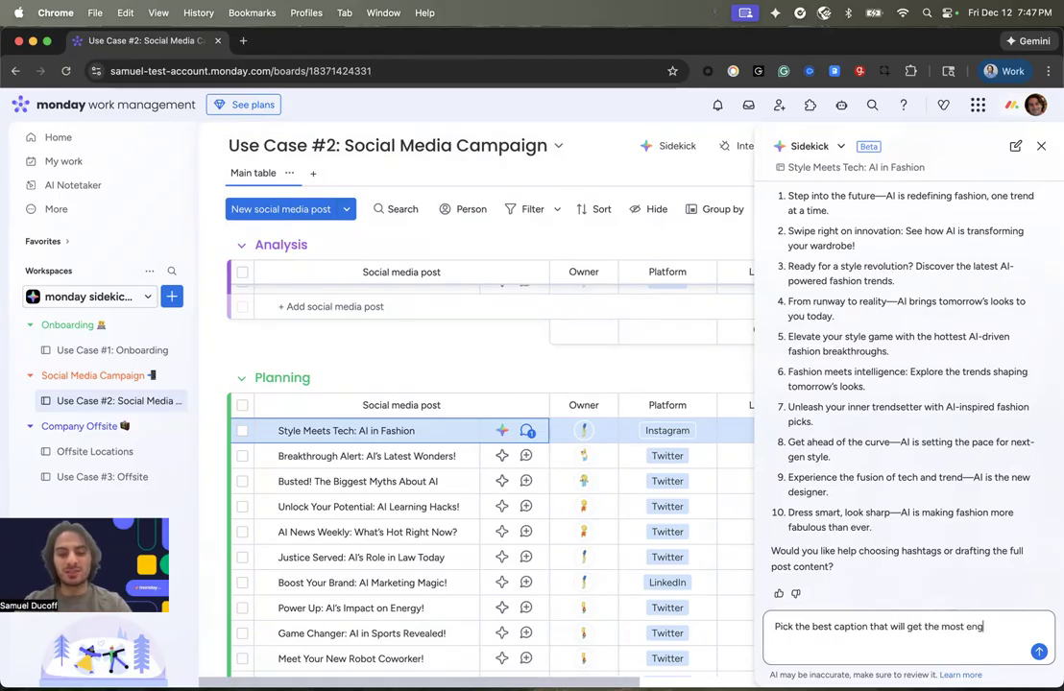
{"action": "type", "text": "agement"}
{"action": "key", "text": "Return"}
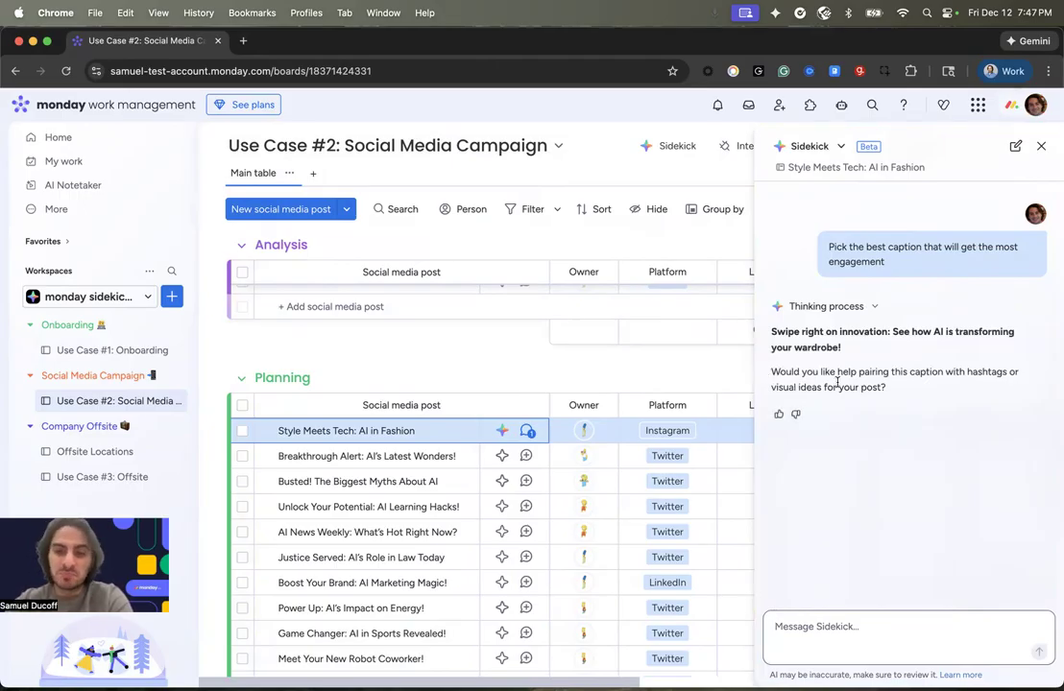
- Rate Sidekick's caption pick as a good answer and close the Sidekick panel after rereading the conversation
{"action": "left_click", "coordinate": [779, 414]}
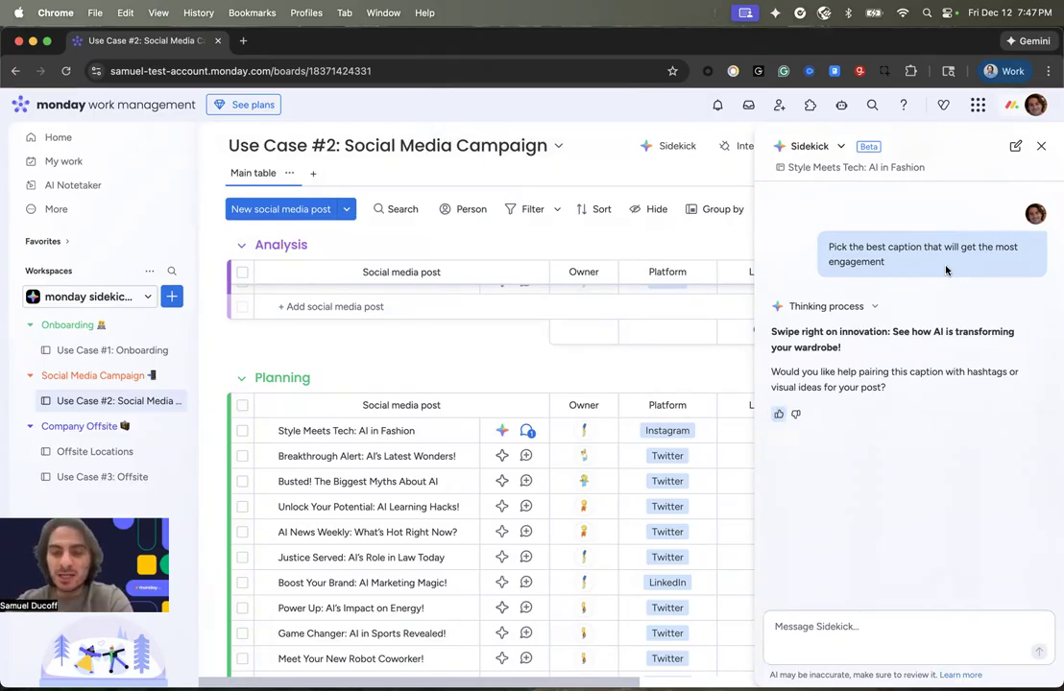
{"action": "scroll", "coordinate": [989, 290], "scroll_direction": "up", "scroll_amount": 5}
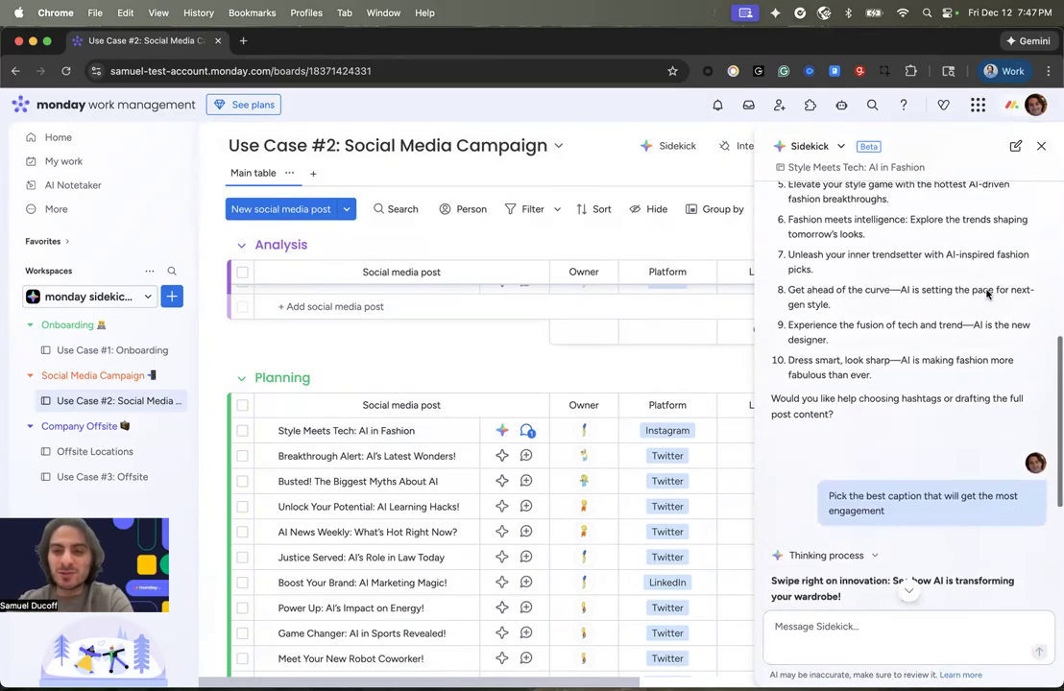
{"action": "scroll", "coordinate": [931, 365], "scroll_direction": "down", "scroll_amount": 5}
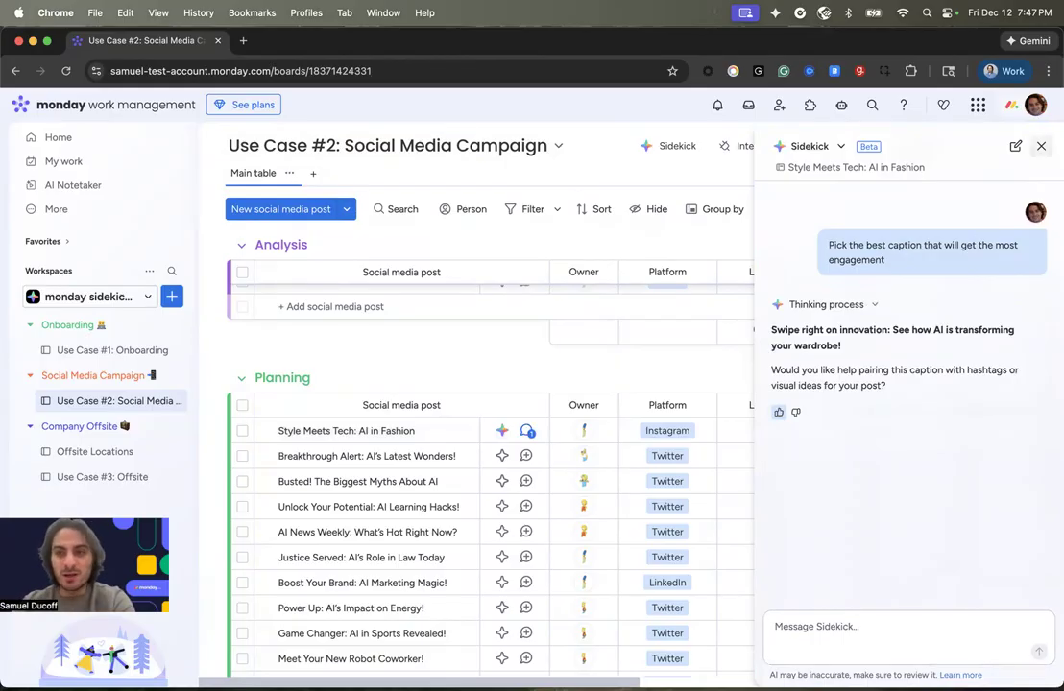
{"action": "left_click", "coordinate": [1039, 147]}
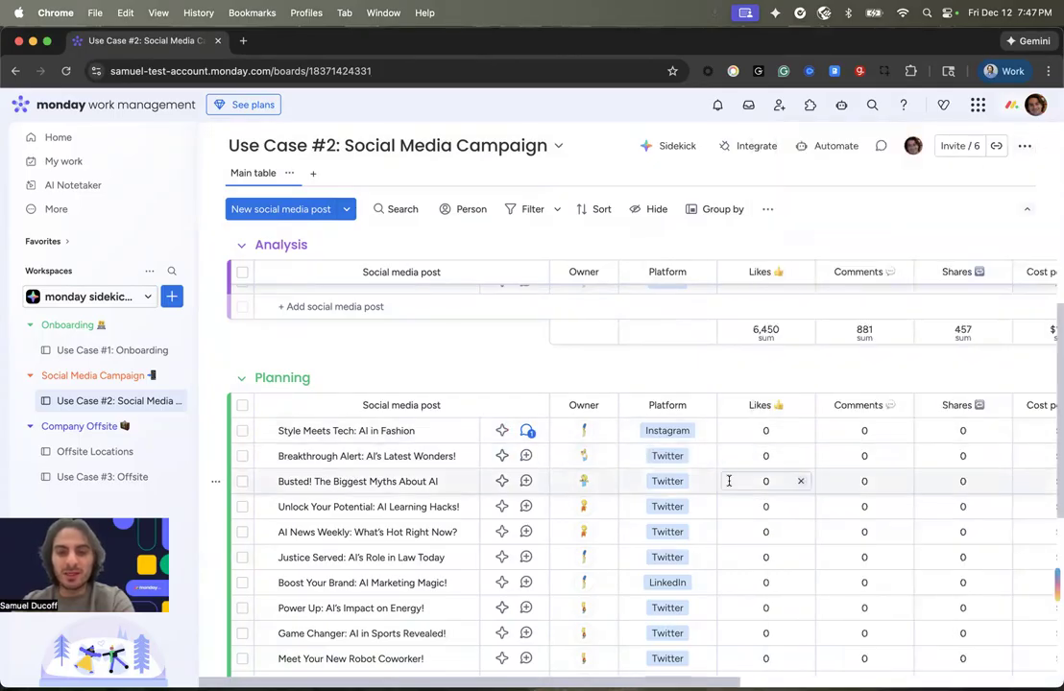
- In a new board-level Sidekick chat, request an analysis of the 'Planning' group for resource bottlenecks, potential delays and overassigned people, with an actionable remedy
{"action": "scroll", "coordinate": [729, 486], "scroll_direction": "down", "scroll_amount": 2}
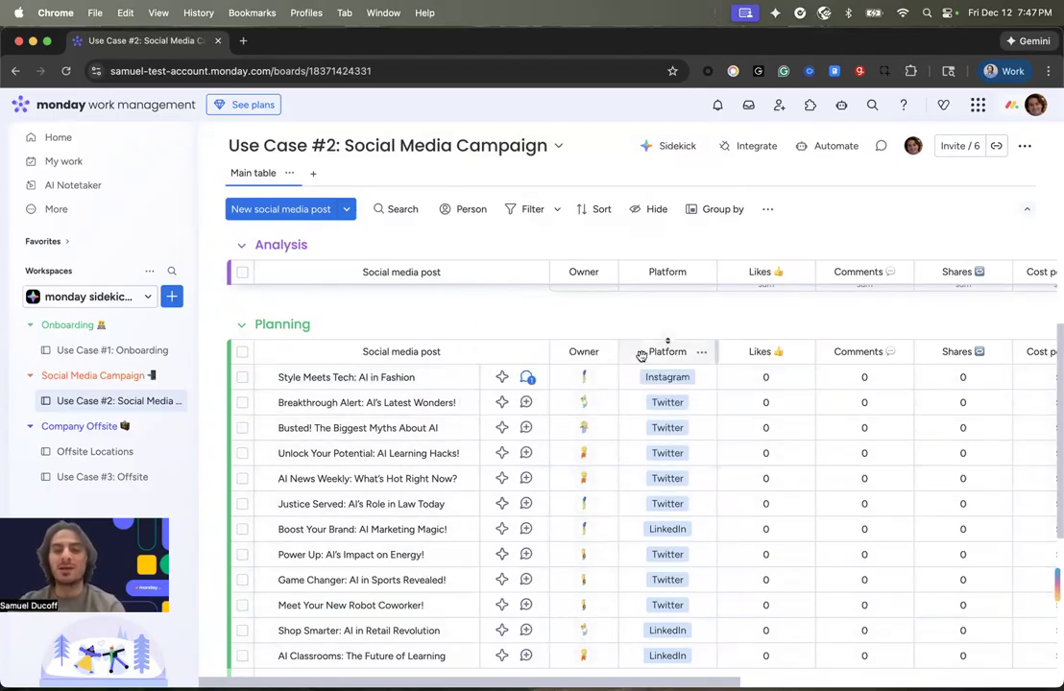
{"action": "scroll", "coordinate": [629, 445], "scroll_direction": "right", "scroll_amount": 5}
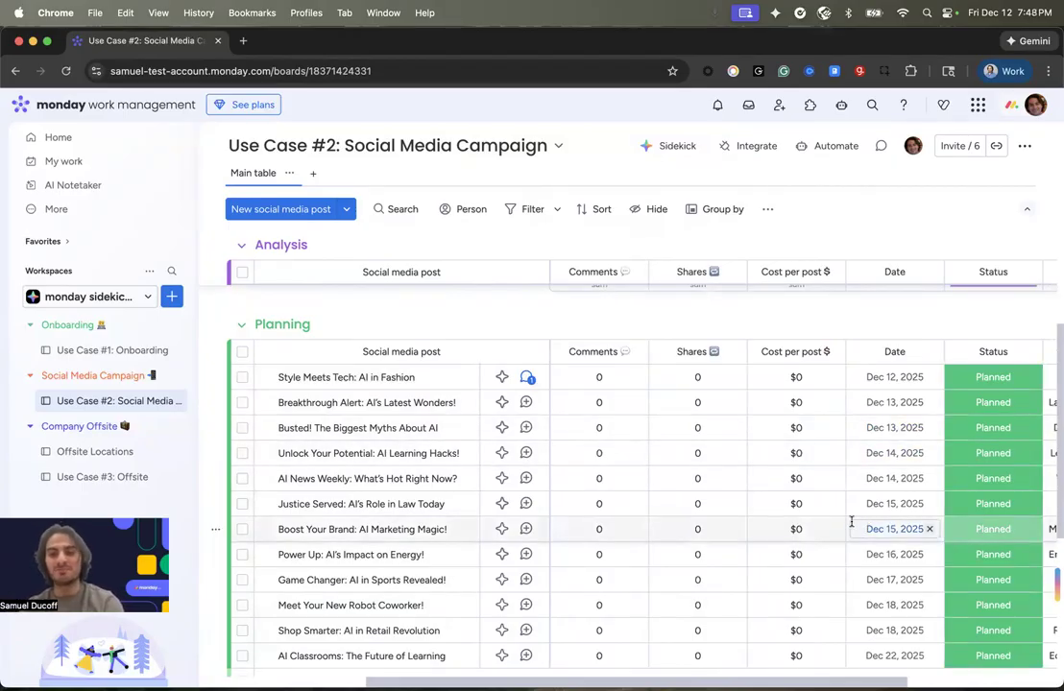
{"action": "scroll", "coordinate": [845, 521], "scroll_direction": "left", "scroll_amount": 3}
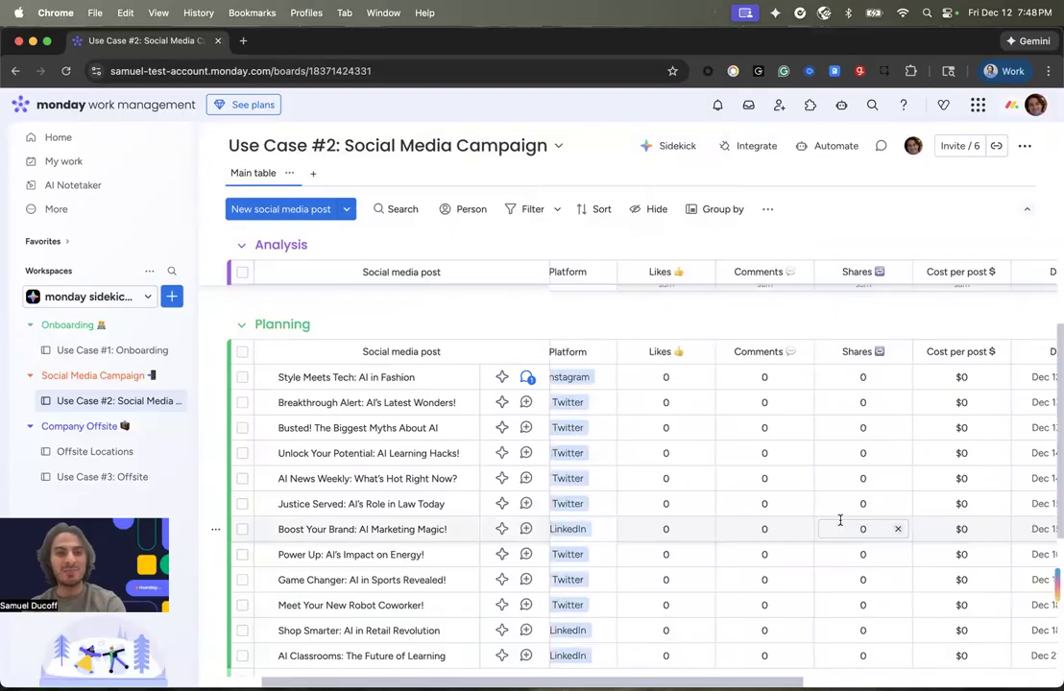
{"action": "scroll", "coordinate": [841, 520], "scroll_direction": "right", "scroll_amount": 3}
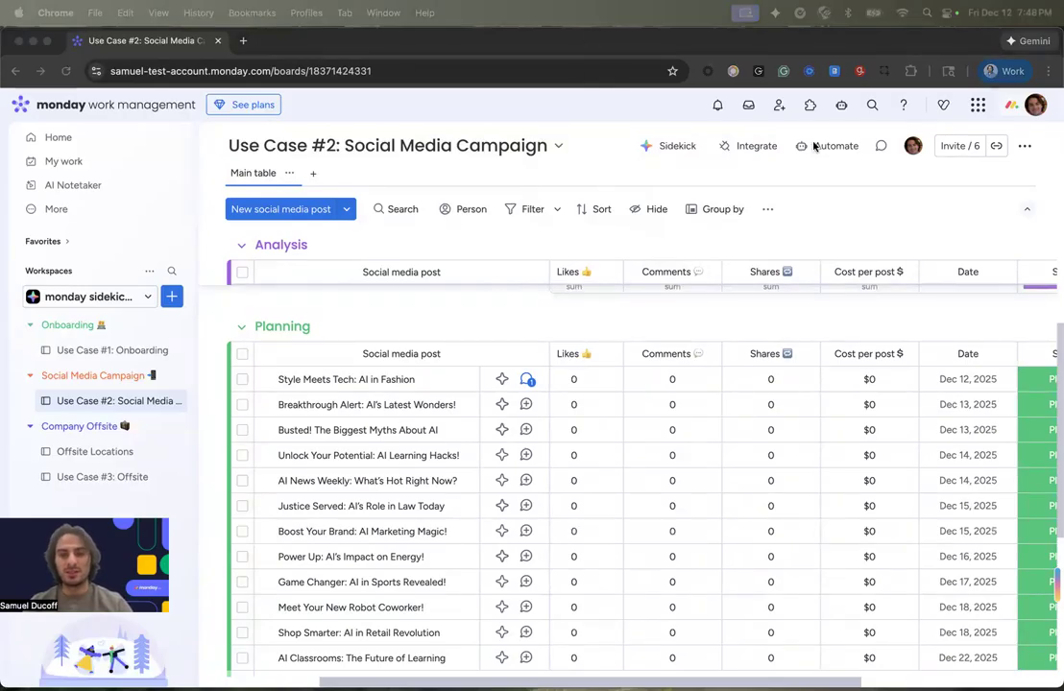
{"action": "left_click", "coordinate": [675, 146]}
{"action": "left_click", "coordinate": [676, 146]}
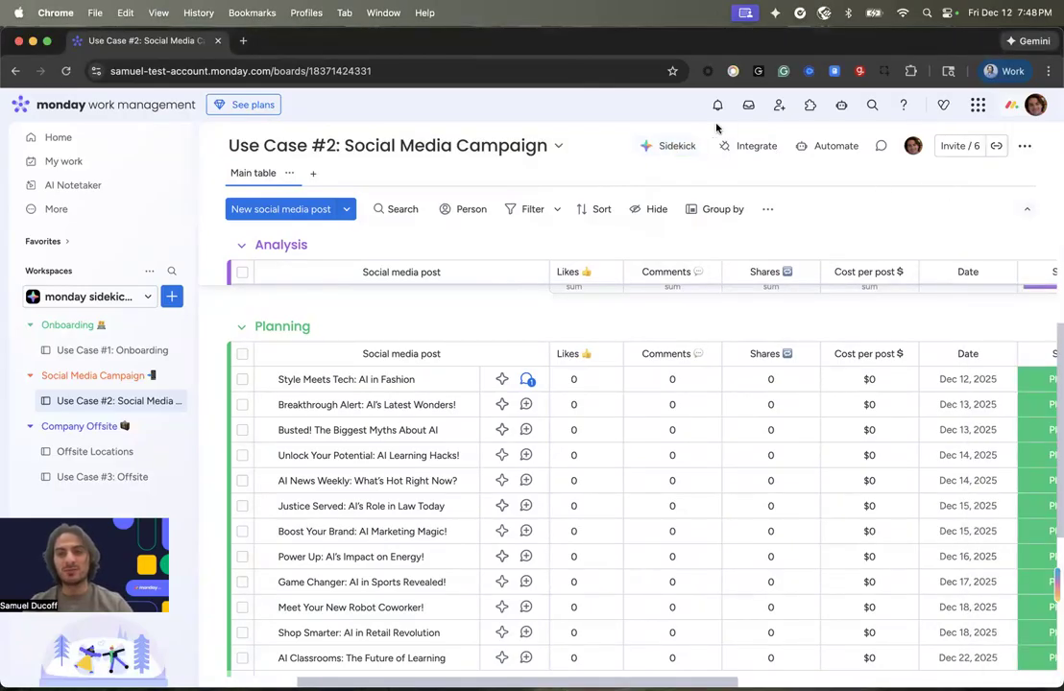
{"action": "left_click", "coordinate": [678, 146]}
{"action": "left_click", "coordinate": [1016, 146]}
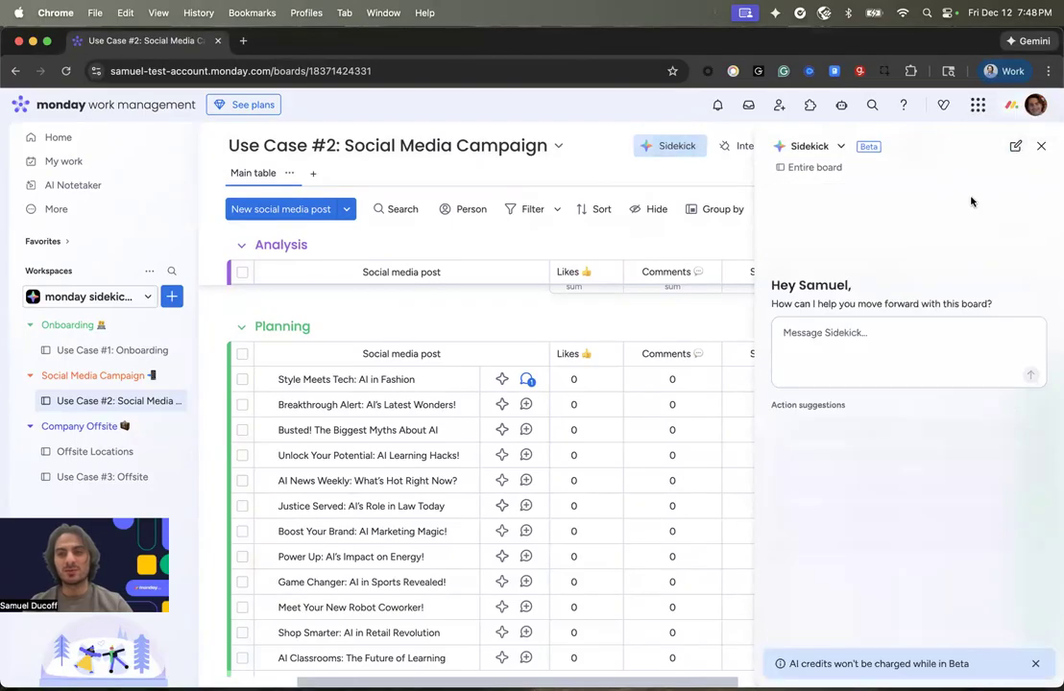
{"action": "left_click", "coordinate": [797, 344]}
{"action": "type", "text": "\"Analyze the 'Planning' group and identify any resource bottlenecks or potential delays. Please let me know if anyone has too many assignments. Suggest an actionable remedy.\""}
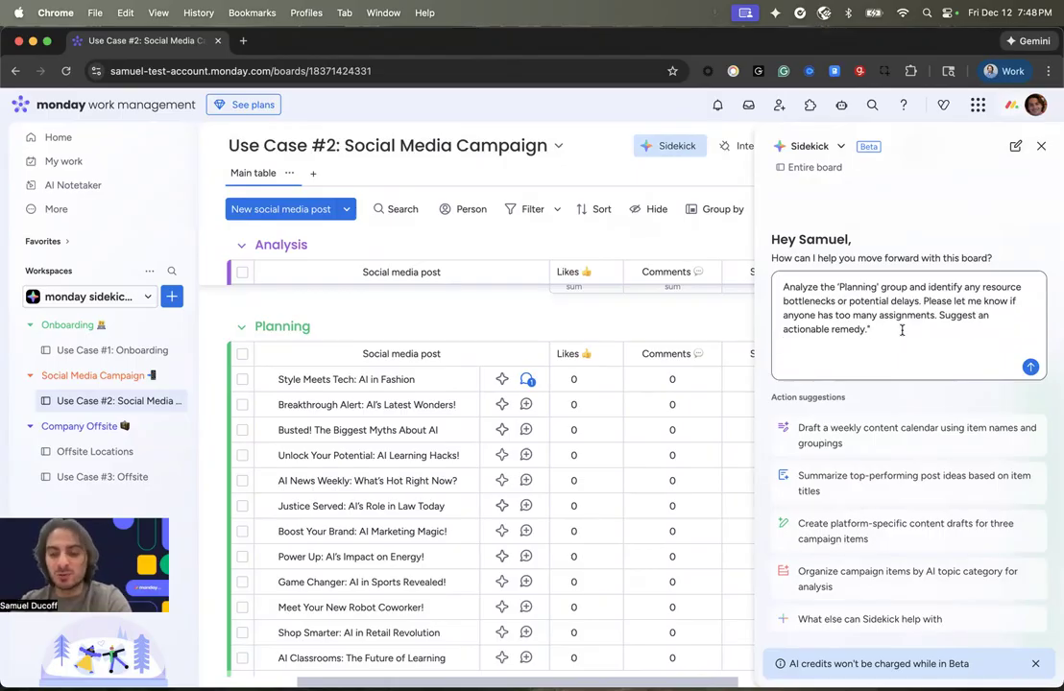
{"action": "key", "text": "Return"}
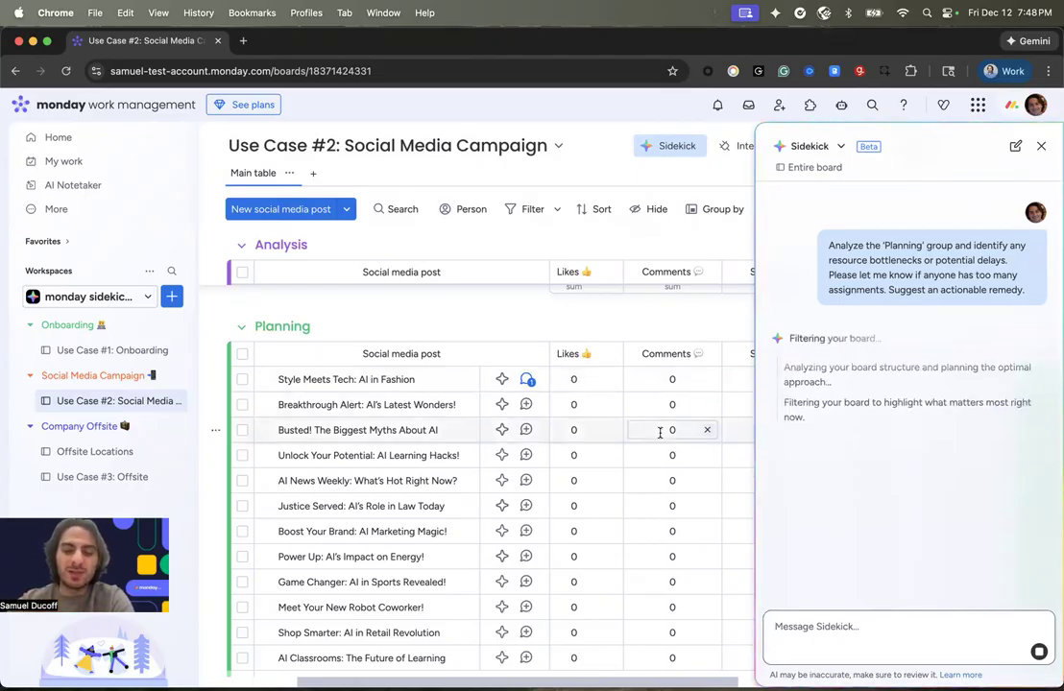
- Look over the owner, platform, cost, date and status columns of the Planning group while Sidekick prepares its analysis
{"action": "scroll", "coordinate": [661, 432], "scroll_direction": "down", "scroll_amount": 2}
{"action": "scroll", "coordinate": [661, 432], "scroll_direction": "right", "scroll_amount": 5}
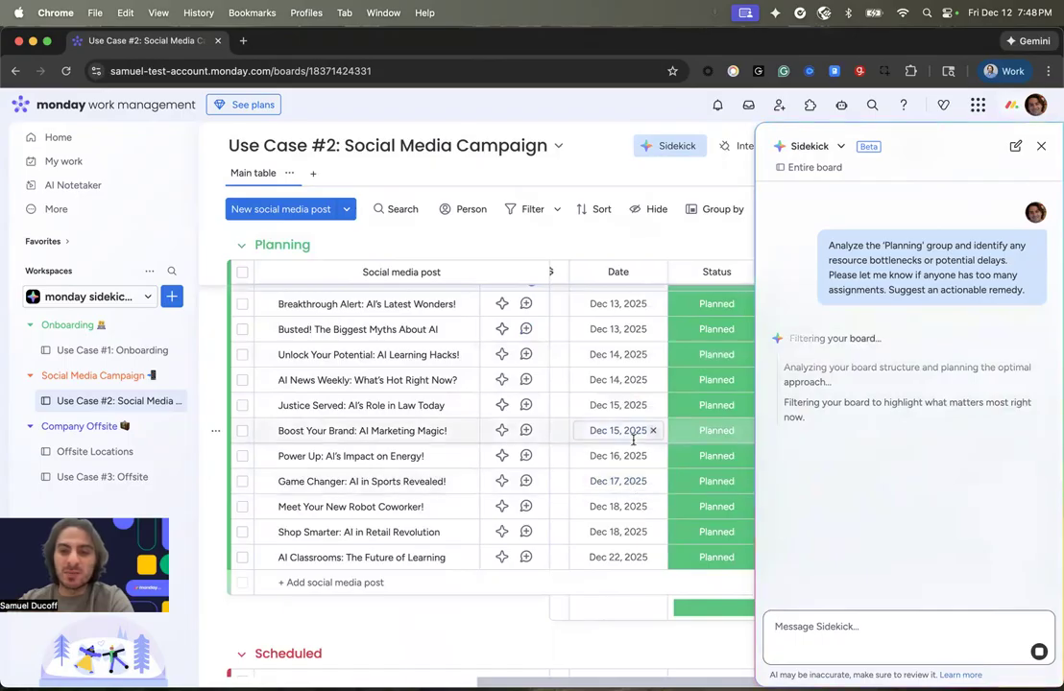
{"action": "scroll", "coordinate": [631, 439], "scroll_direction": "left", "scroll_amount": 8}
{"action": "scroll", "coordinate": [634, 444], "scroll_direction": "right", "scroll_amount": 6}
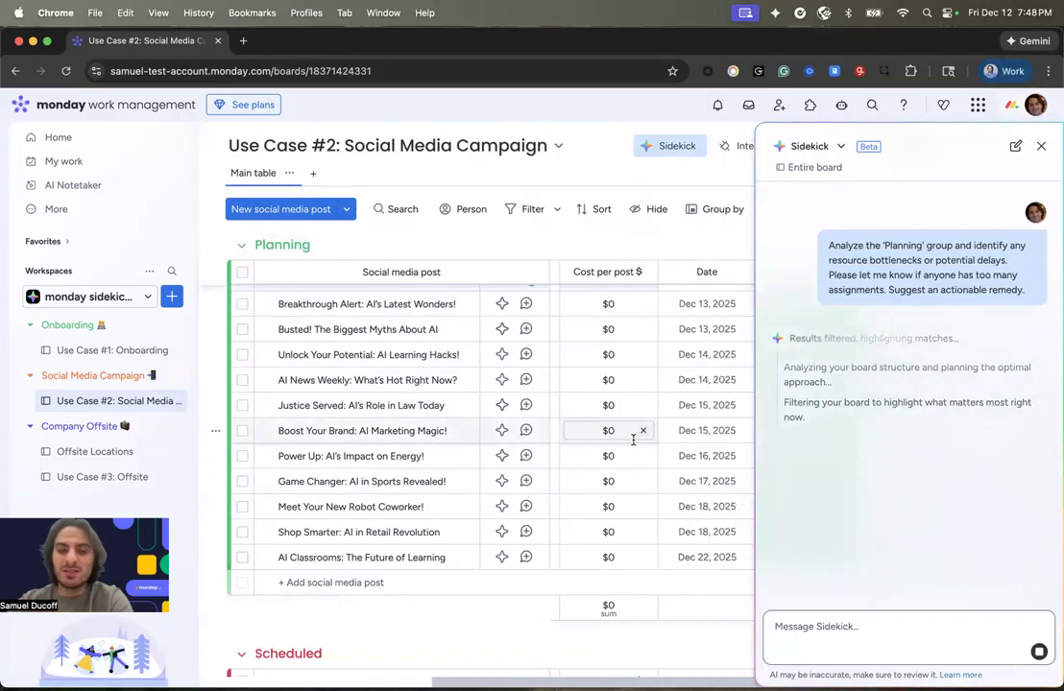
{"action": "scroll", "coordinate": [633, 443], "scroll_direction": "right", "scroll_amount": 5}
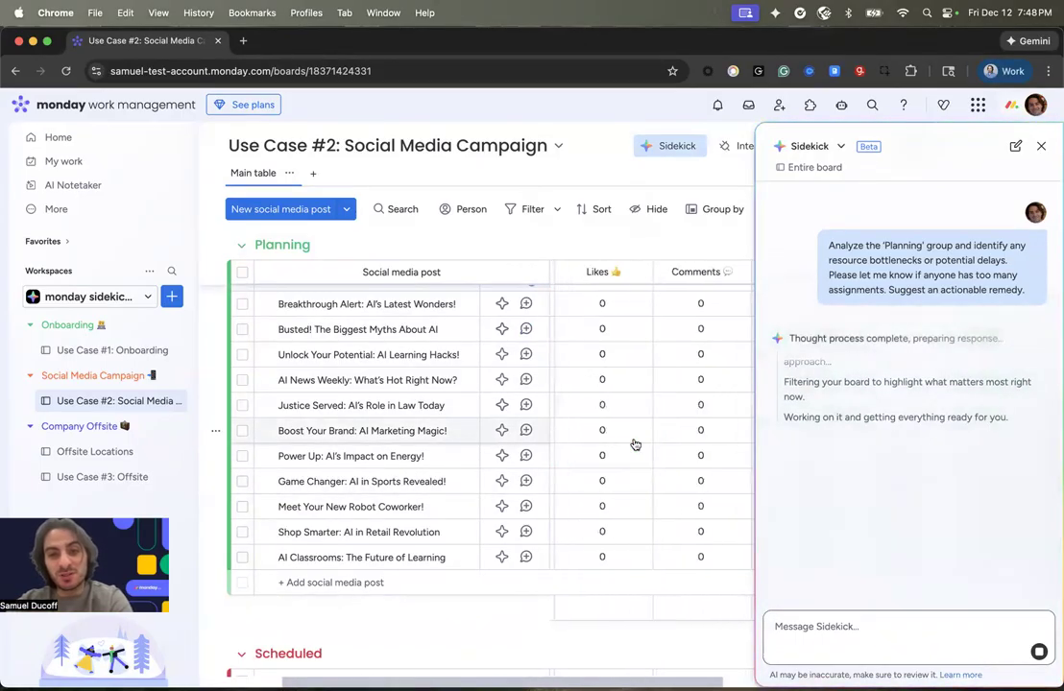
{"action": "scroll", "coordinate": [634, 444], "scroll_direction": "left", "scroll_amount": 8}
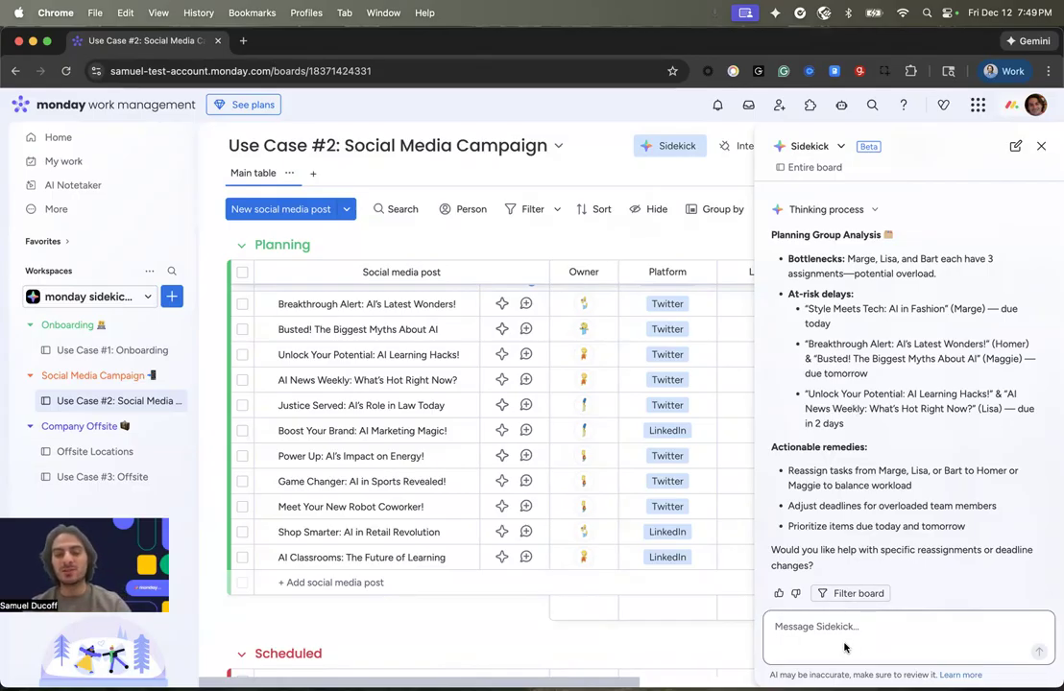
- Ask Sidekick to reassign some tasks from the three overloaded owners to the two teammates suggested in its remedies
{"action": "type", "text": "Please reassign these tasks"}
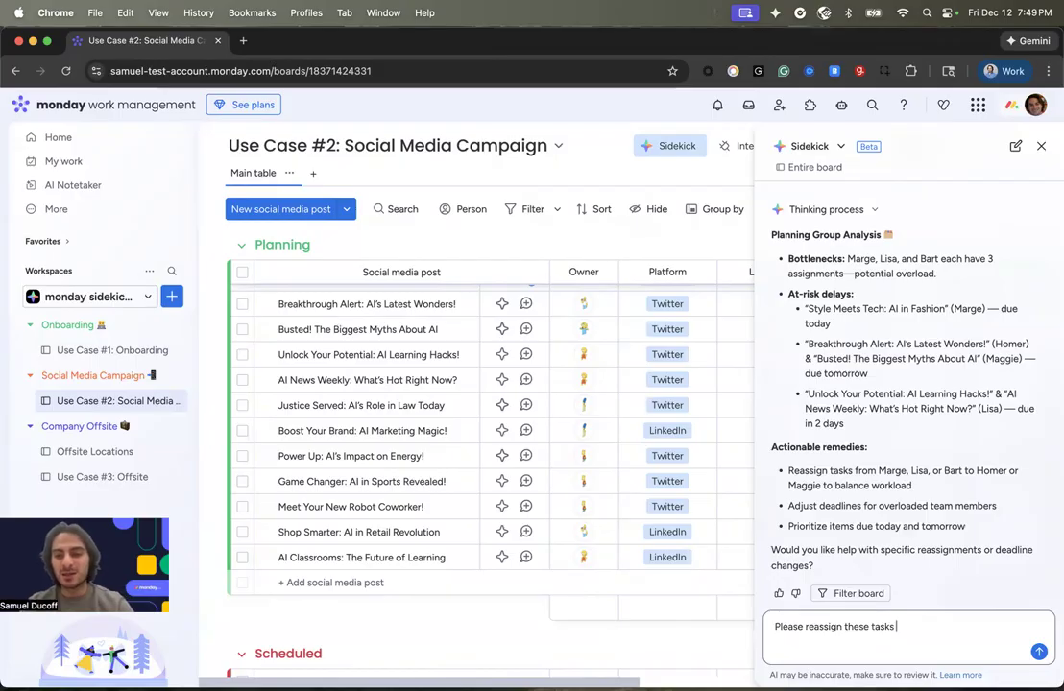
{"action": "left_click", "coordinate": [868, 626]}
{"action": "key", "text": "BackSpace"}
{"action": "key", "text": "BackSpace"}
{"action": "key", "text": "BackSpace"}
{"action": "key", "text": "BackSpace"}
{"action": "key", "text": "BackSpace"}
{"action": "type", "text": "some"}
{"action": "left_click", "coordinate": [900, 632]}
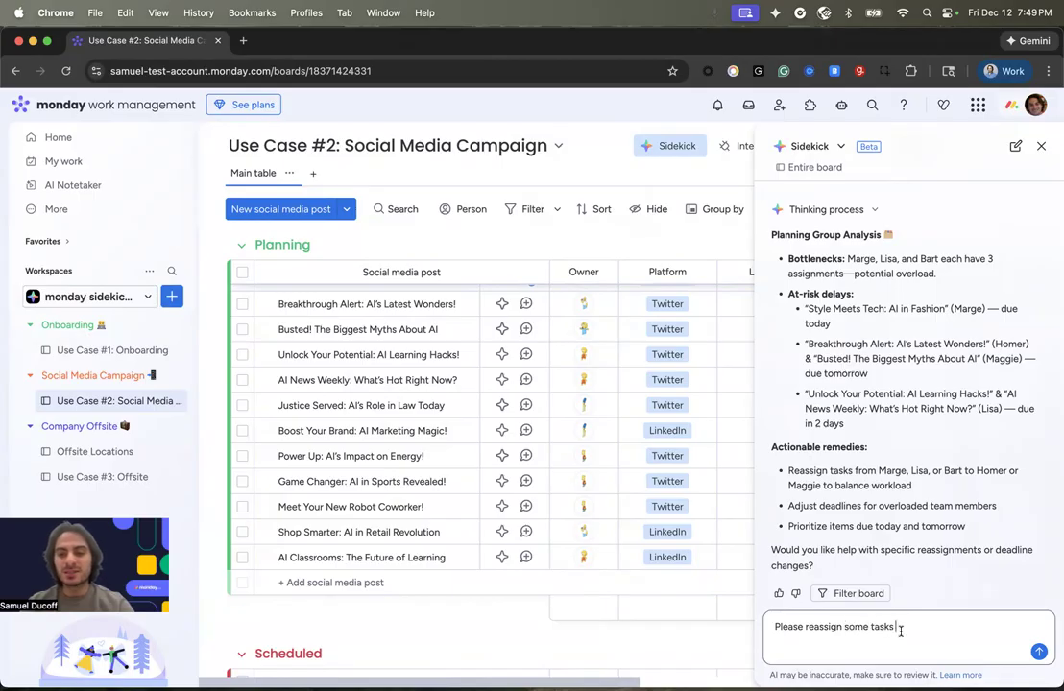
{"action": "type", "text": "from Marge,"}
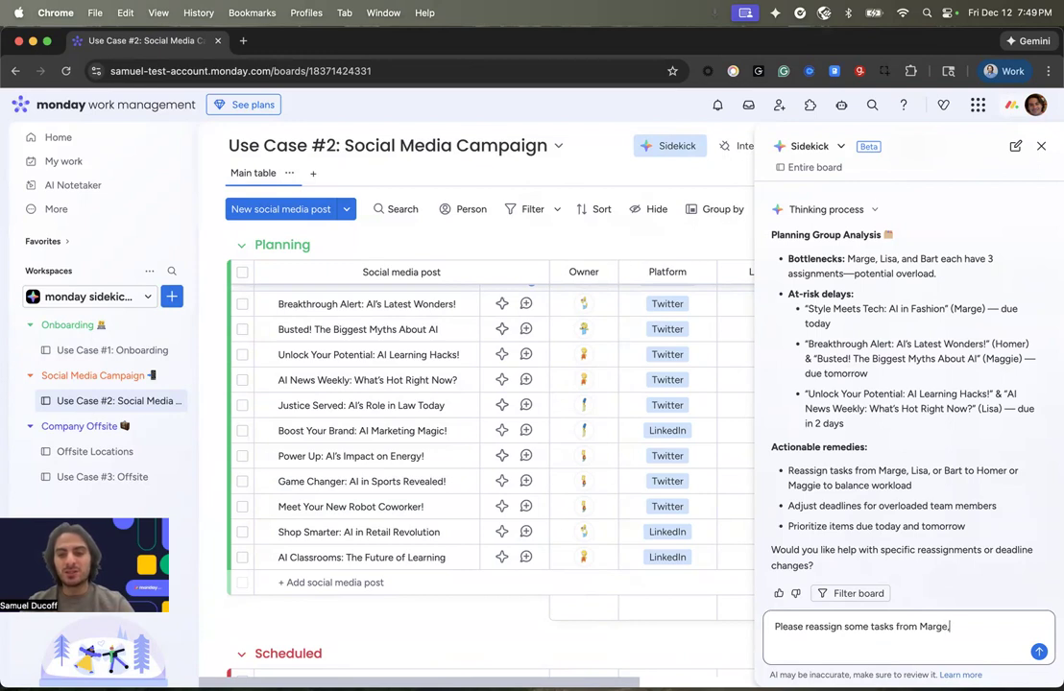
{"action": "type", "text": " Lisa, or Bart to Homer or Mag"}
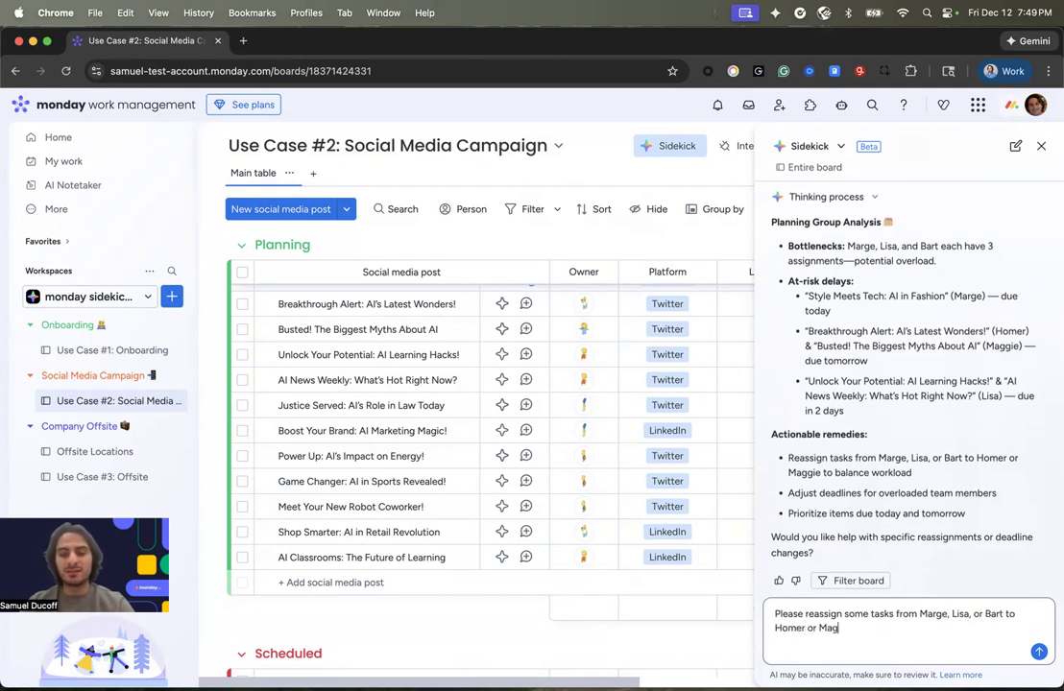
{"action": "type", "text": "gie"}
{"action": "key", "text": "Return"}
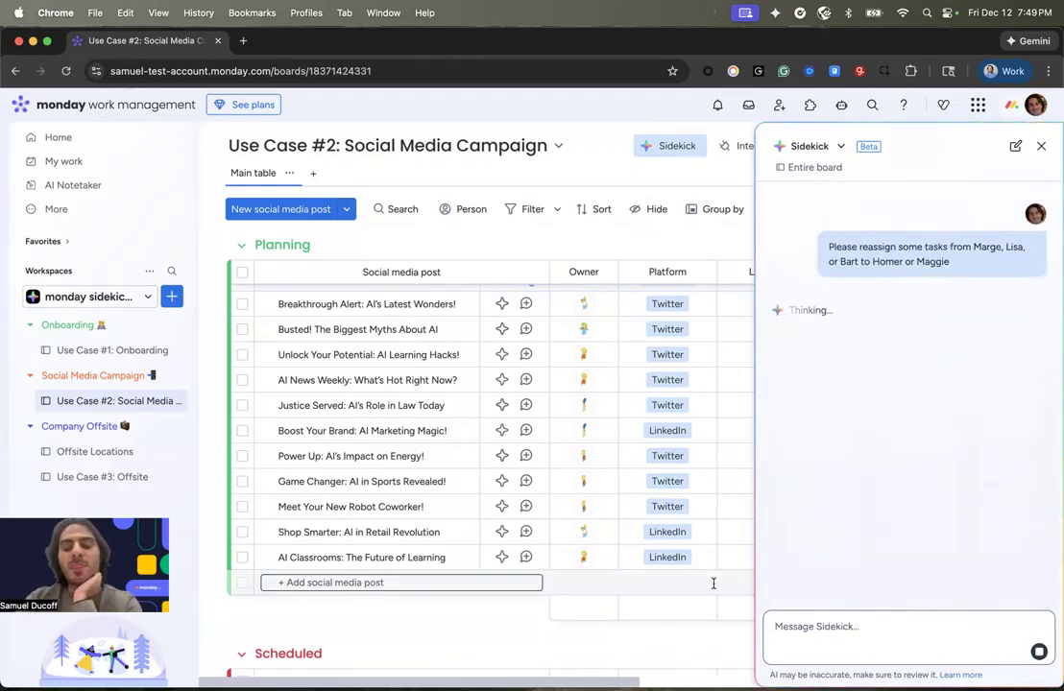
- Check the Planning group's owners against Sidekick's analysis and reassignment reply, and close the Sidekick panel
{"action": "scroll", "coordinate": [668, 544], "scroll_direction": "up", "scroll_amount": 1}
{"action": "scroll", "coordinate": [667, 543], "scroll_direction": "up", "scroll_amount": 1}
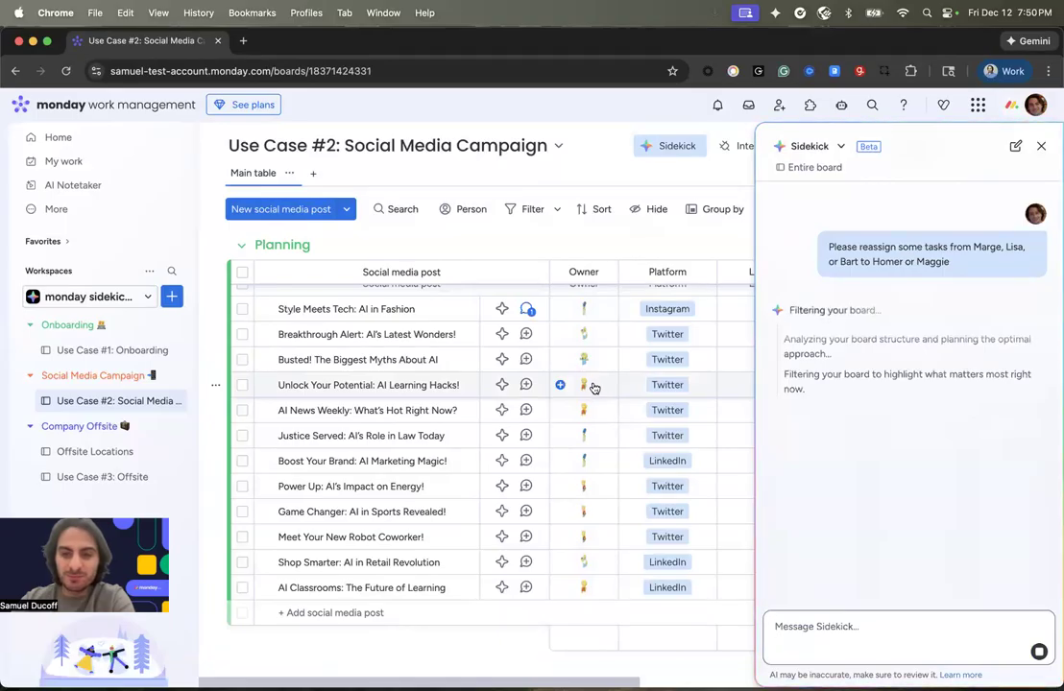
{"action": "scroll", "coordinate": [863, 452], "scroll_direction": "up", "scroll_amount": 5}
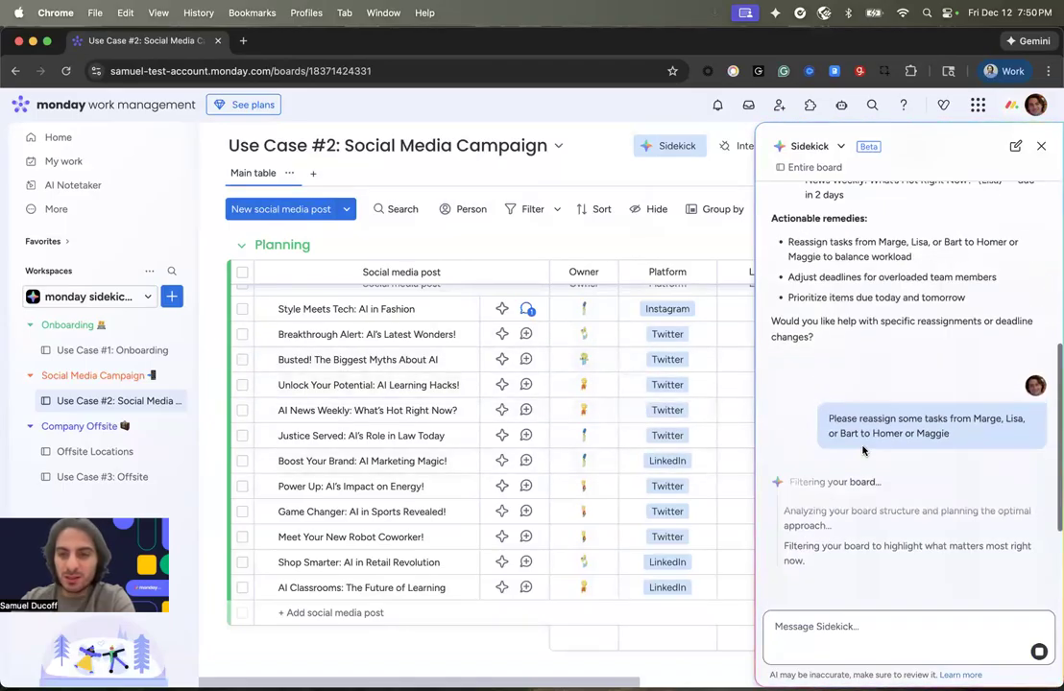
{"action": "scroll", "coordinate": [859, 471], "scroll_direction": "up", "scroll_amount": 4}
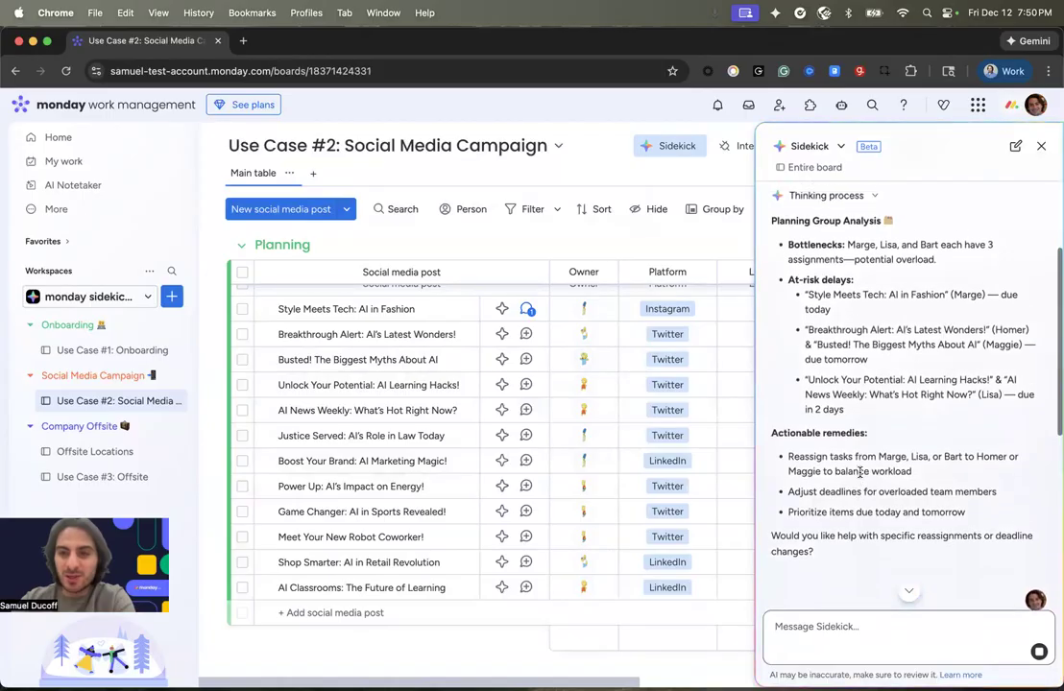
{"action": "scroll", "coordinate": [859, 473], "scroll_direction": "down", "scroll_amount": 3}
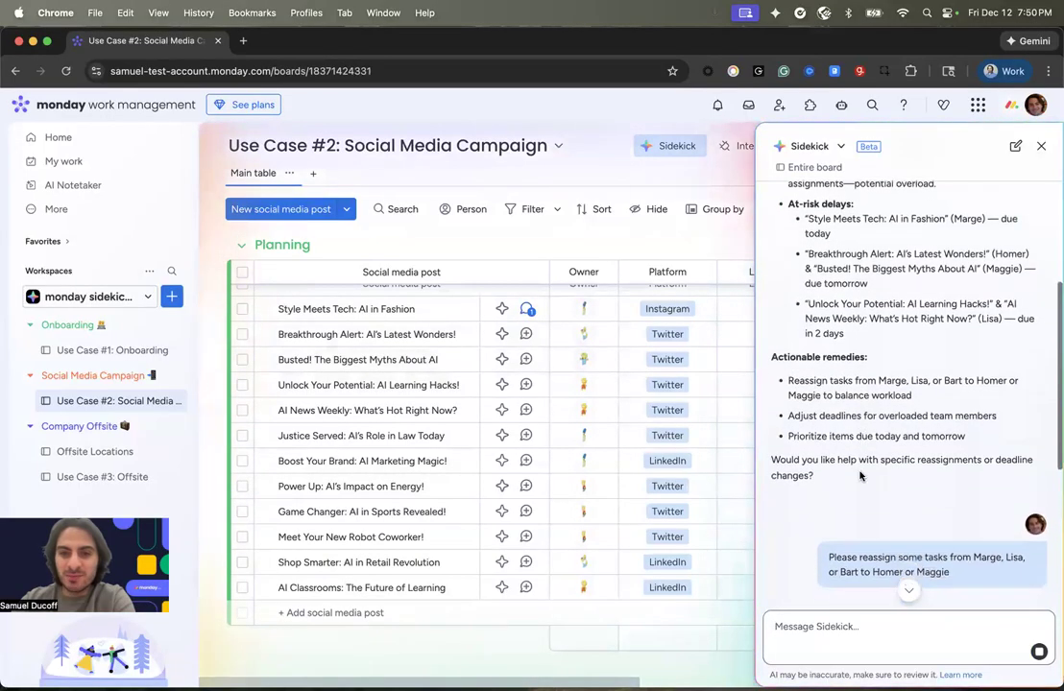
{"action": "scroll", "coordinate": [861, 476], "scroll_direction": "down", "scroll_amount": 1}
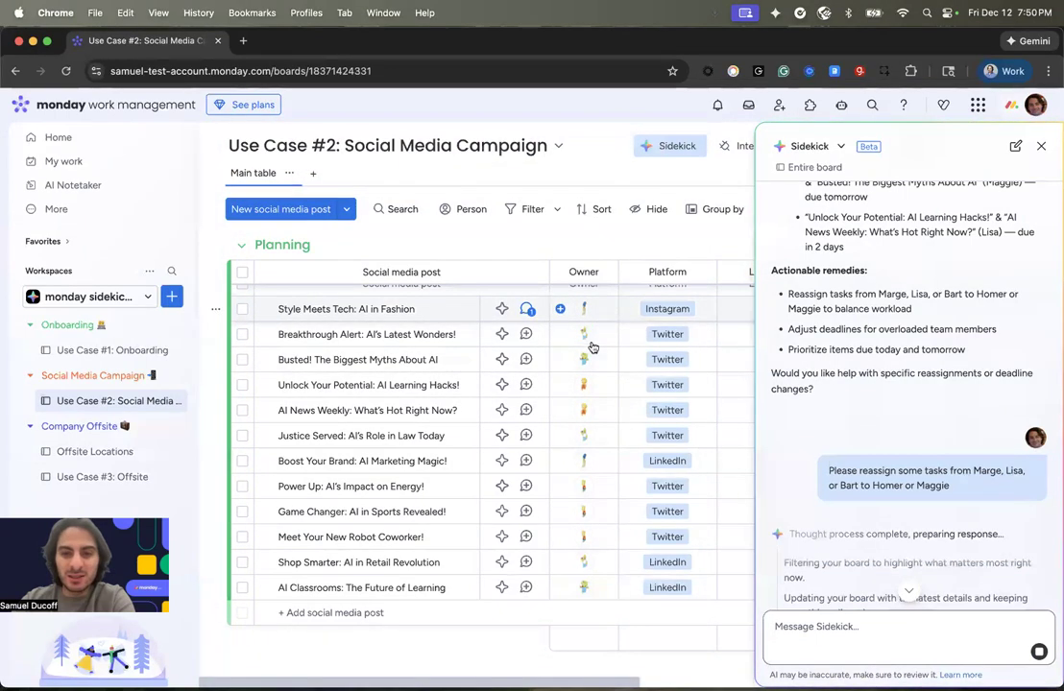
{"action": "scroll", "coordinate": [874, 446], "scroll_direction": "down", "scroll_amount": 5}
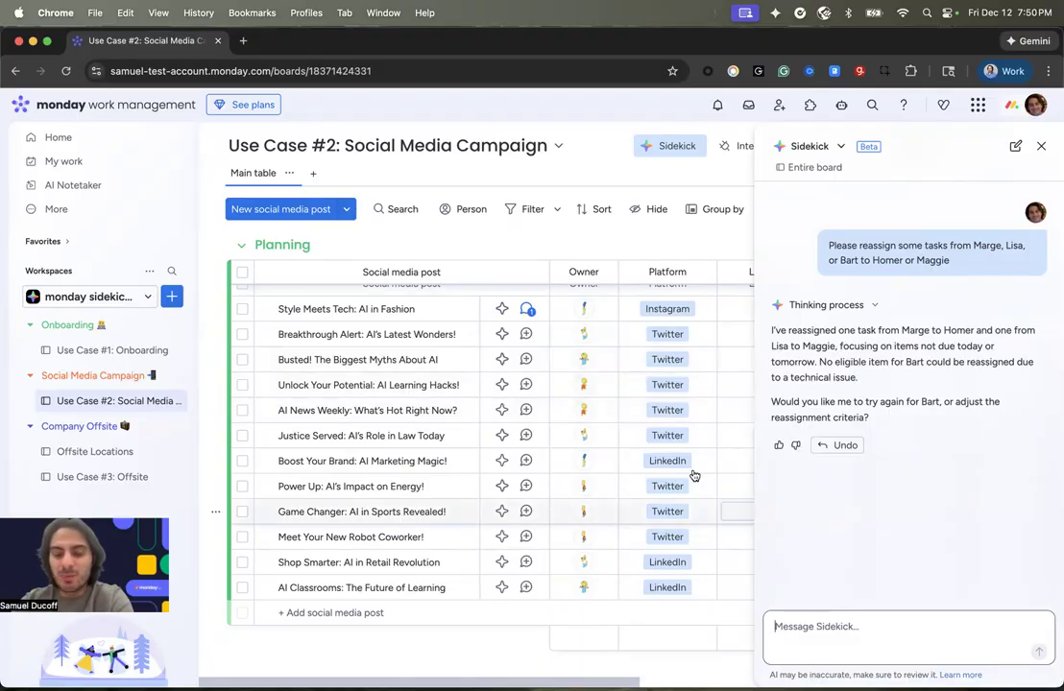
{"action": "scroll", "coordinate": [674, 447], "scroll_direction": "up", "scroll_amount": 3}
{"action": "scroll", "coordinate": [677, 452], "scroll_direction": "down", "scroll_amount": 4}
{"action": "scroll", "coordinate": [677, 451], "scroll_direction": "up", "scroll_amount": 2}
{"action": "scroll", "coordinate": [677, 451], "scroll_direction": "right", "scroll_amount": 3}
{"action": "scroll", "coordinate": [677, 450], "scroll_direction": "left", "scroll_amount": 3}
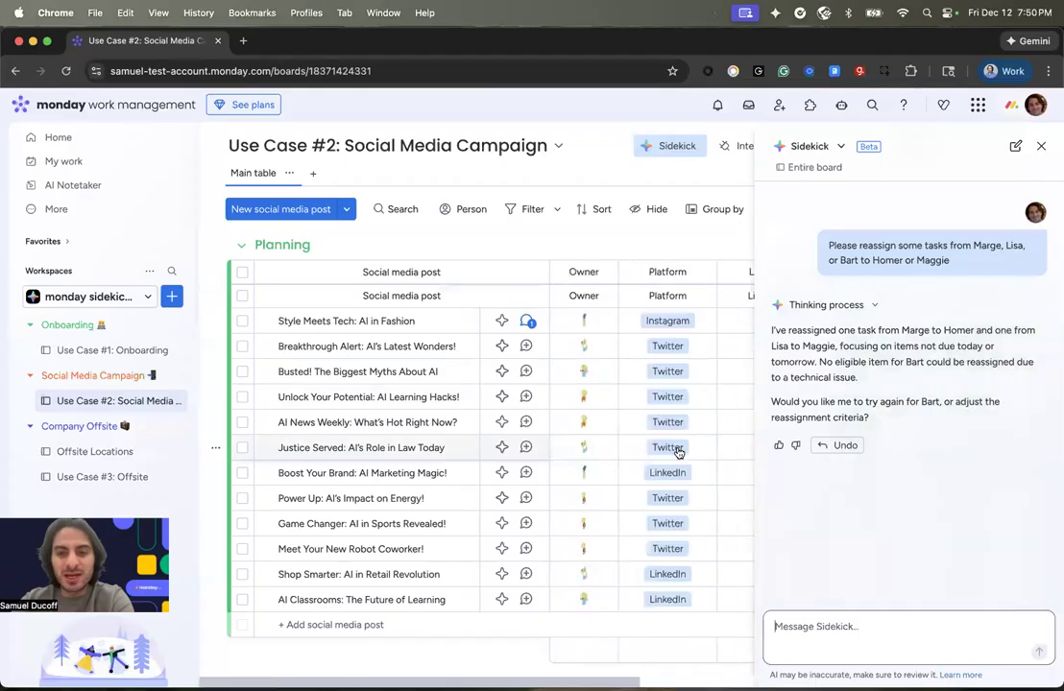
{"action": "scroll", "coordinate": [891, 391], "scroll_direction": "up", "scroll_amount": 8}
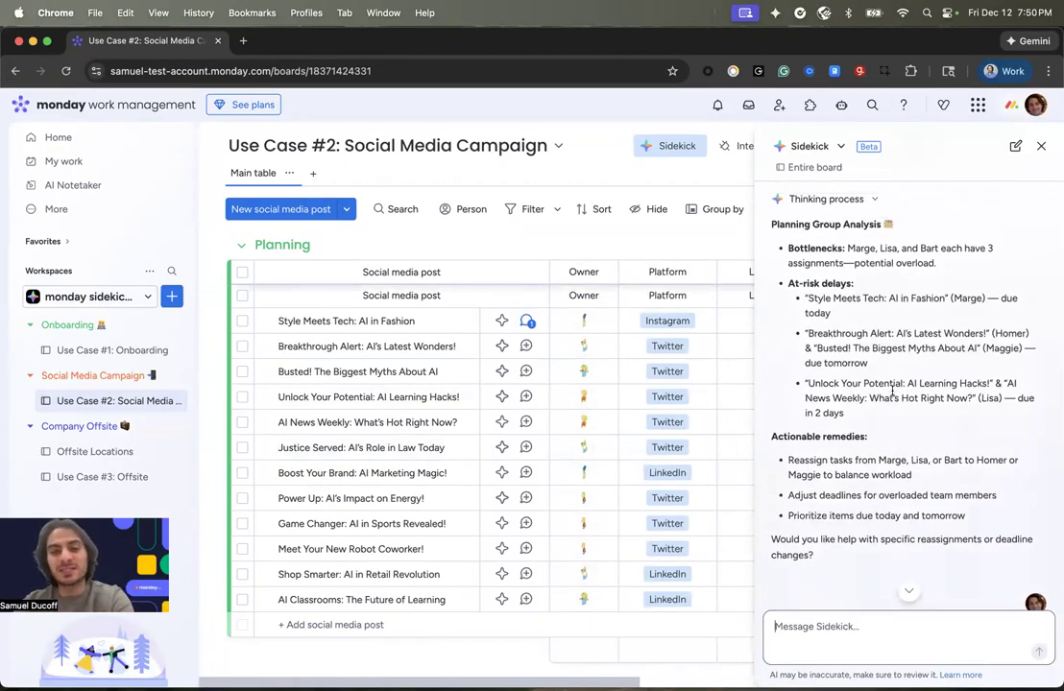
{"action": "left_click", "coordinate": [1041, 146]}
- In a new board-level Sidekick chat, request the 'Analysis' group's highest post engagement rates, their relation to cost per post, and actionable steps to improve them
{"action": "scroll", "coordinate": [727, 368], "scroll_direction": "up", "scroll_amount": 15}
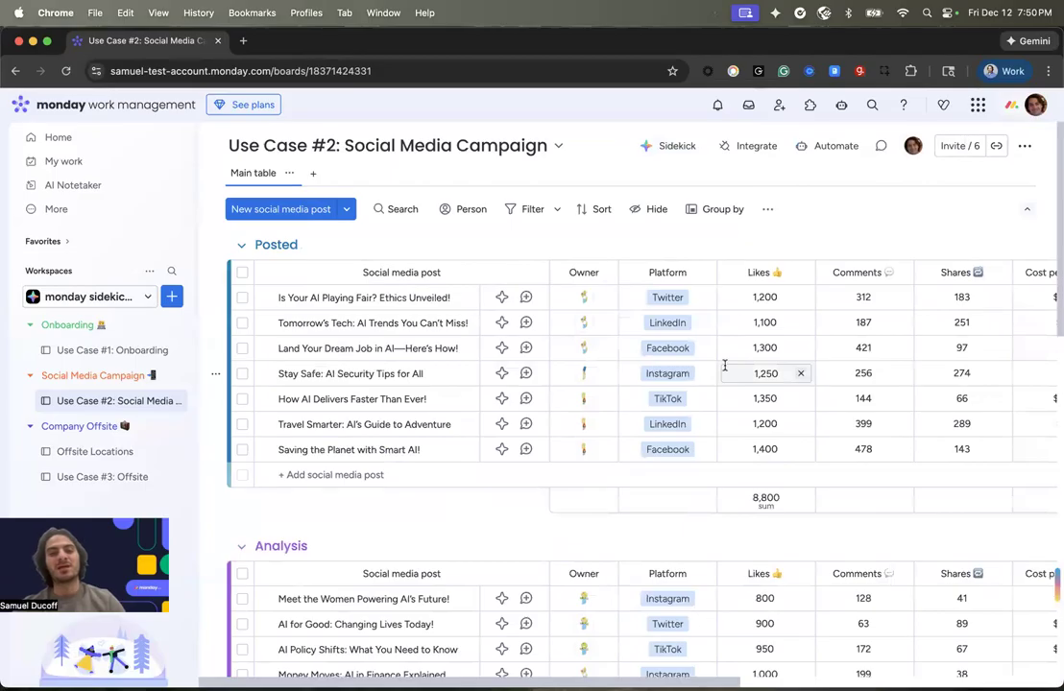
{"action": "scroll", "coordinate": [724, 368], "scroll_direction": "down", "scroll_amount": 5}
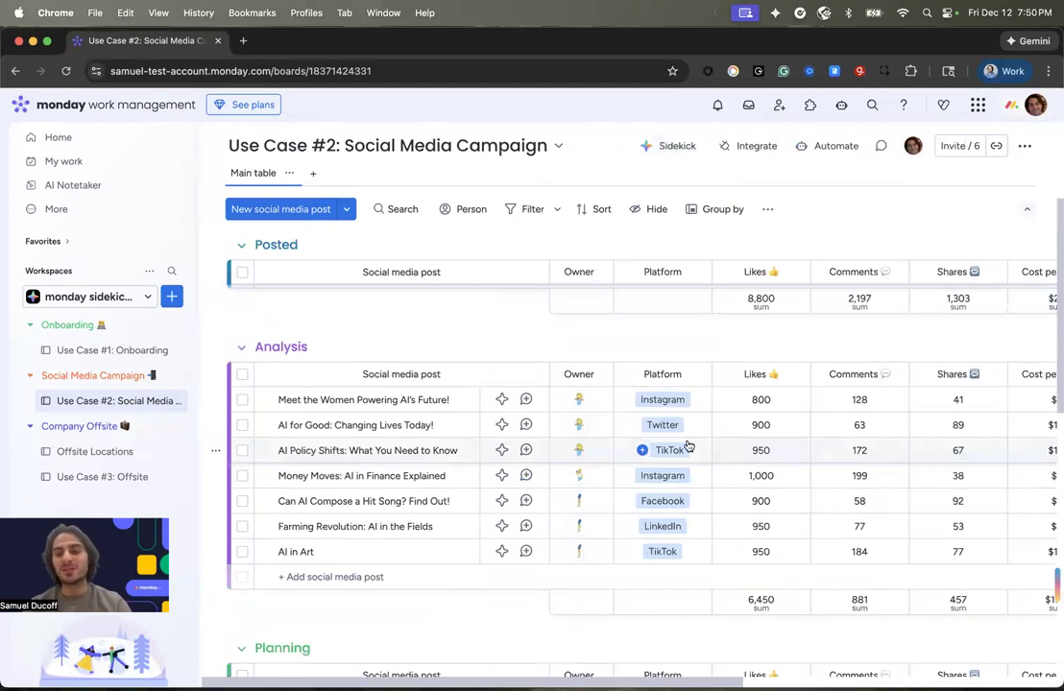
{"action": "scroll", "coordinate": [893, 449], "scroll_direction": "right", "scroll_amount": 3}
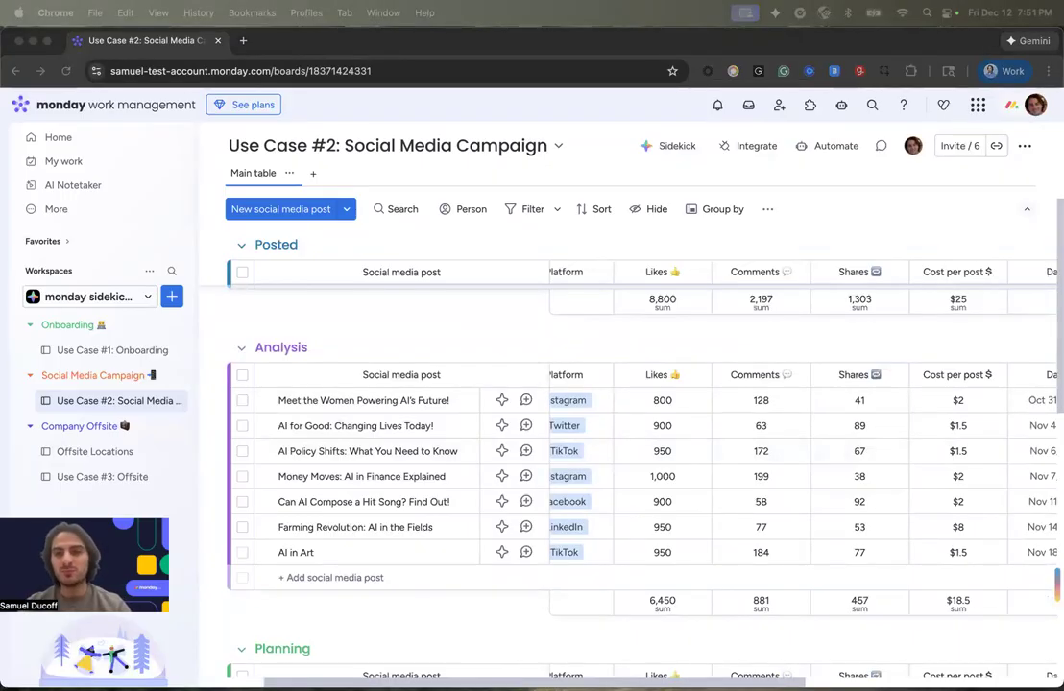
{"action": "left_click", "coordinate": [665, 146]}
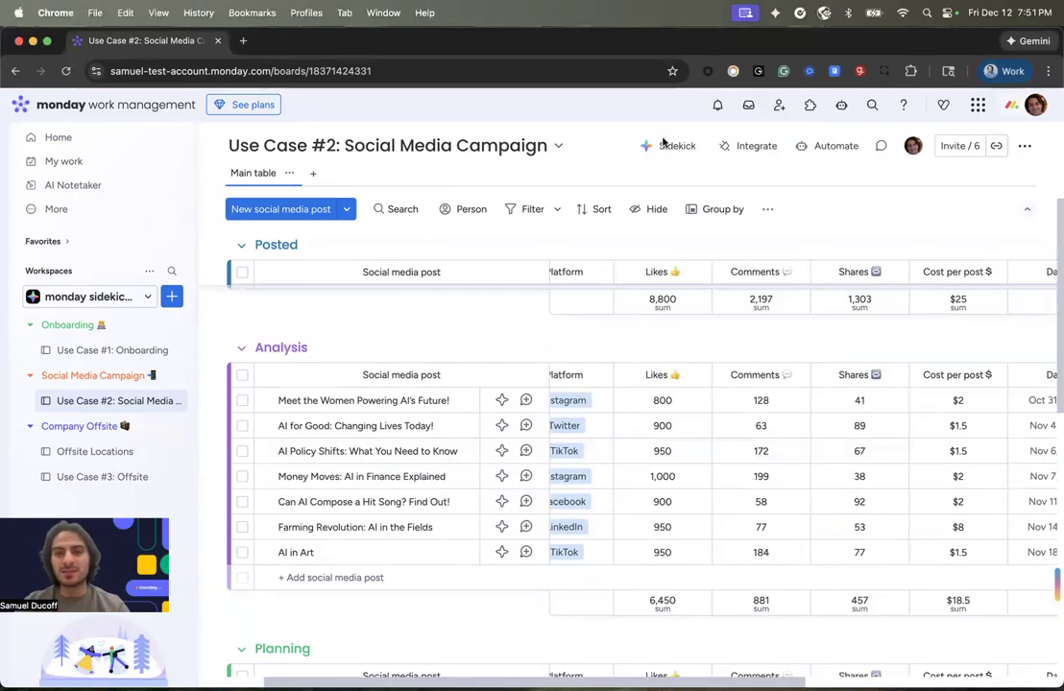
{"action": "left_click", "coordinate": [1016, 145]}
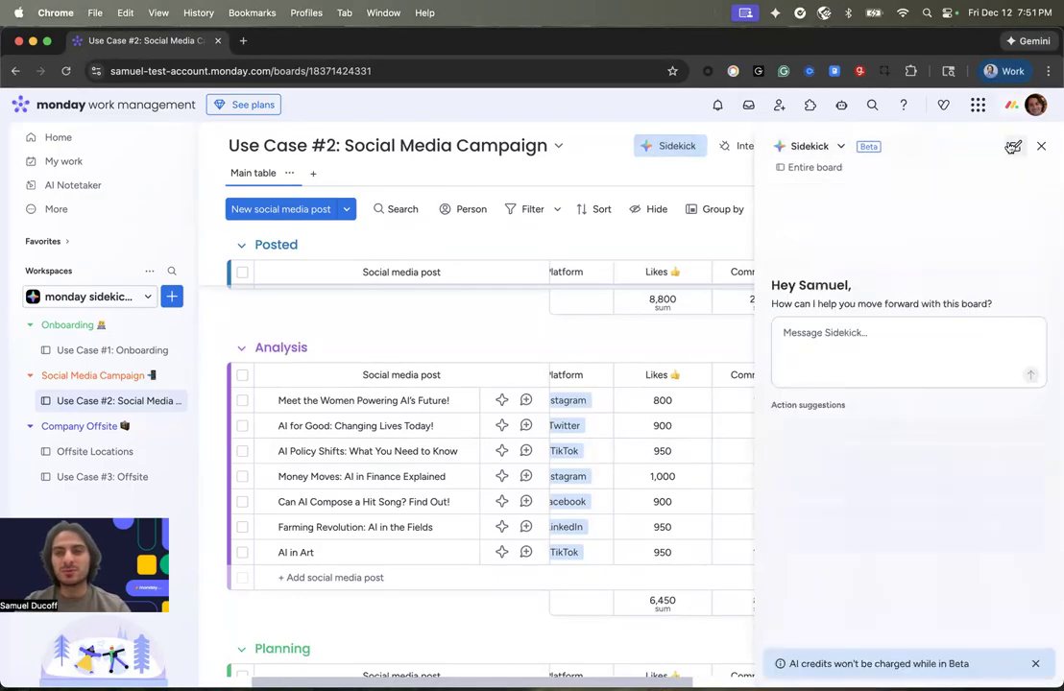
{"action": "left_click", "coordinate": [838, 344]}
{"action": "type", "text": "\"I am looking for quality insight into the engagement rates of each platform. Please review the \"Analysis\" group and let me know which posts have the highest engagement rates, as well as how these engagement rates relate to the cost per post. Finally, give me actionable steps to improve these engagement rates\""}
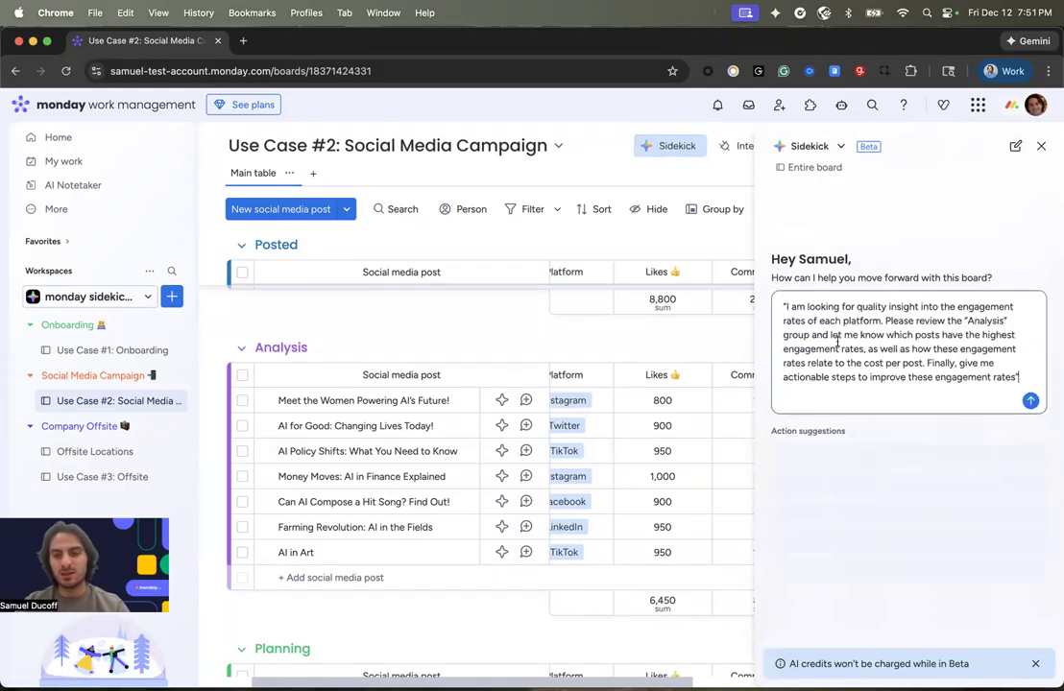
{"action": "left_click", "coordinate": [787, 308]}
{"action": "key", "text": "BackSpace"}
{"action": "left_click", "coordinate": [917, 355]}
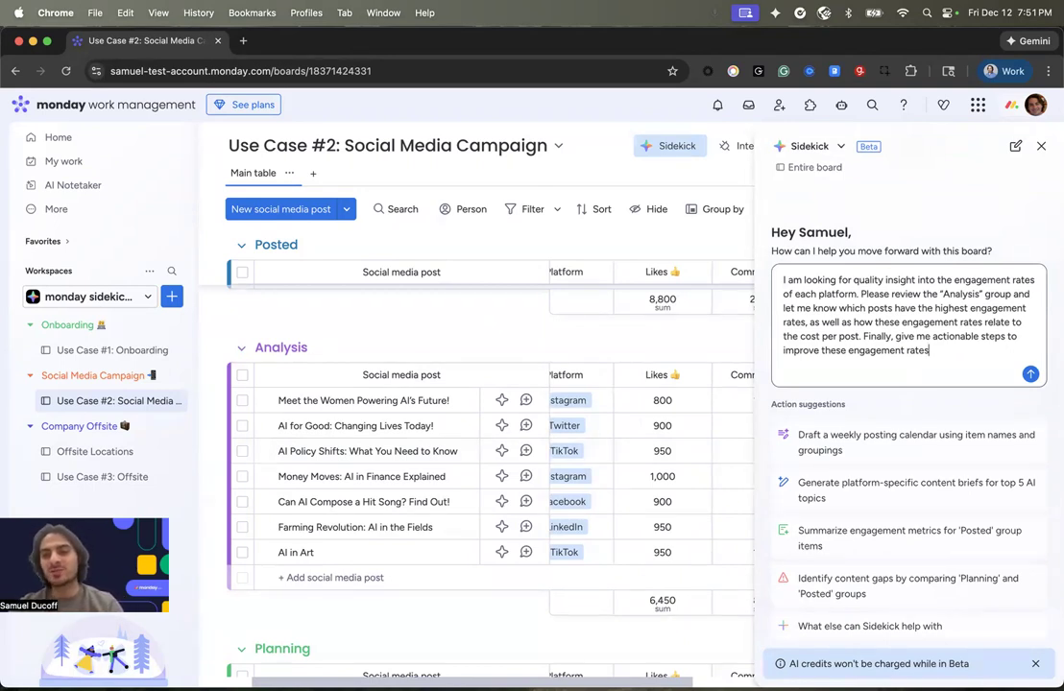
{"action": "key", "text": "Return"}
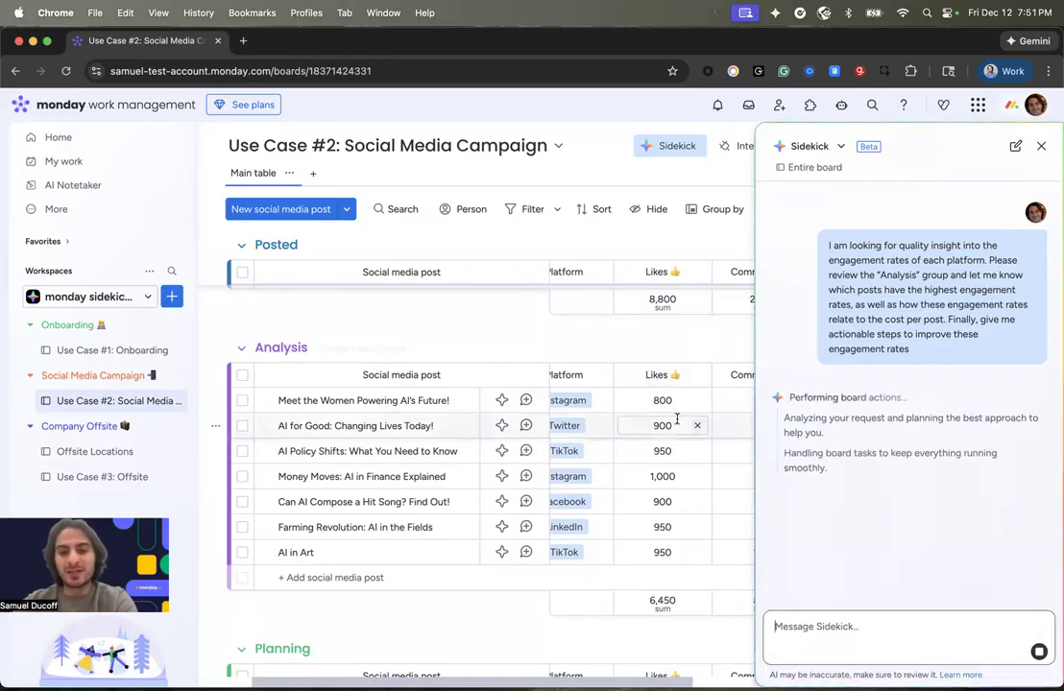
- Look over the Analysis group's platform, likes, comments and shares columns while Sidekick prepares its insights
{"action": "scroll", "coordinate": [677, 420], "scroll_direction": "up", "scroll_amount": 2}
{"action": "scroll", "coordinate": [677, 419], "scroll_direction": "up", "scroll_amount": 1}
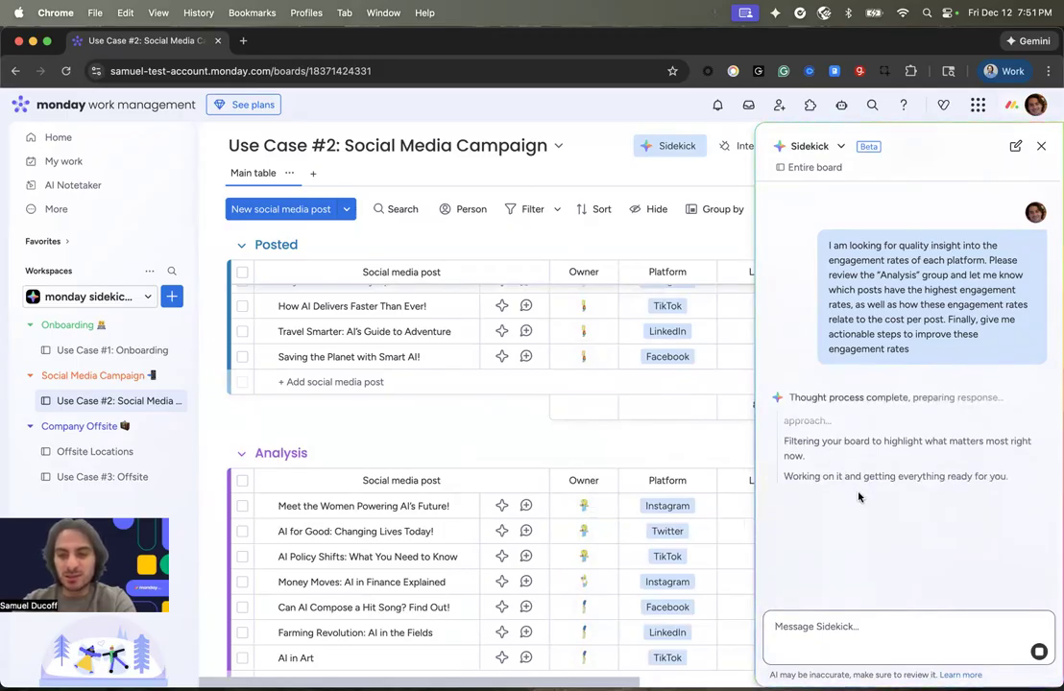
{"action": "scroll", "coordinate": [653, 479], "scroll_direction": "up", "scroll_amount": 2}
{"action": "scroll", "coordinate": [643, 480], "scroll_direction": "down", "scroll_amount": 5}
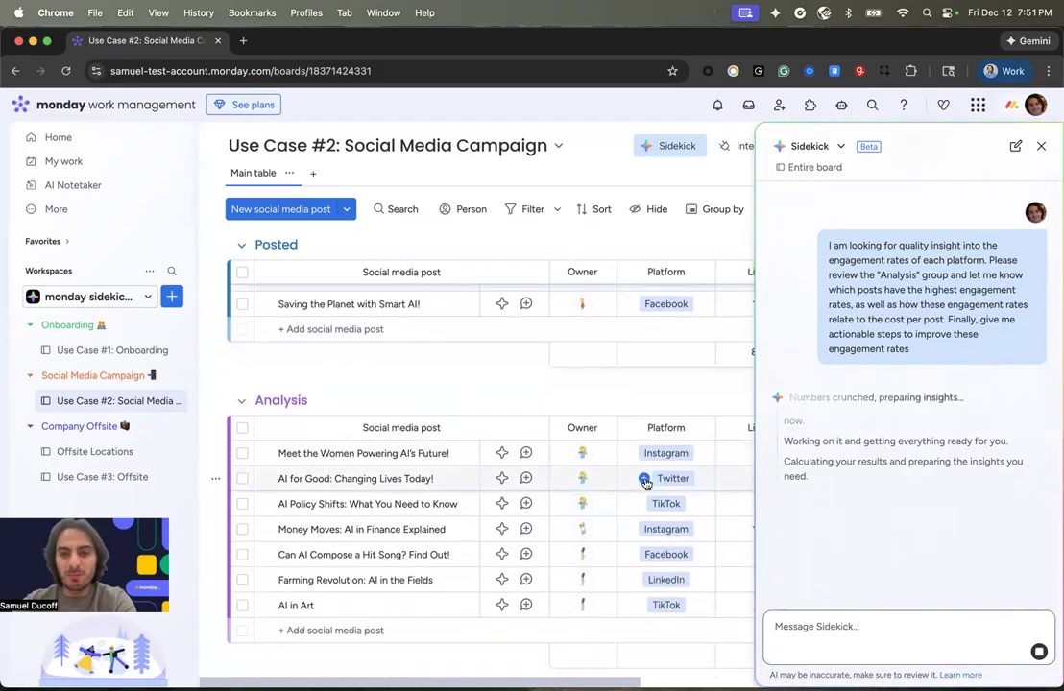
{"action": "scroll", "coordinate": [646, 483], "scroll_direction": "down", "scroll_amount": 1}
{"action": "scroll", "coordinate": [646, 483], "scroll_direction": "right", "scroll_amount": 3}
{"action": "scroll", "coordinate": [648, 484], "scroll_direction": "left", "scroll_amount": 3}
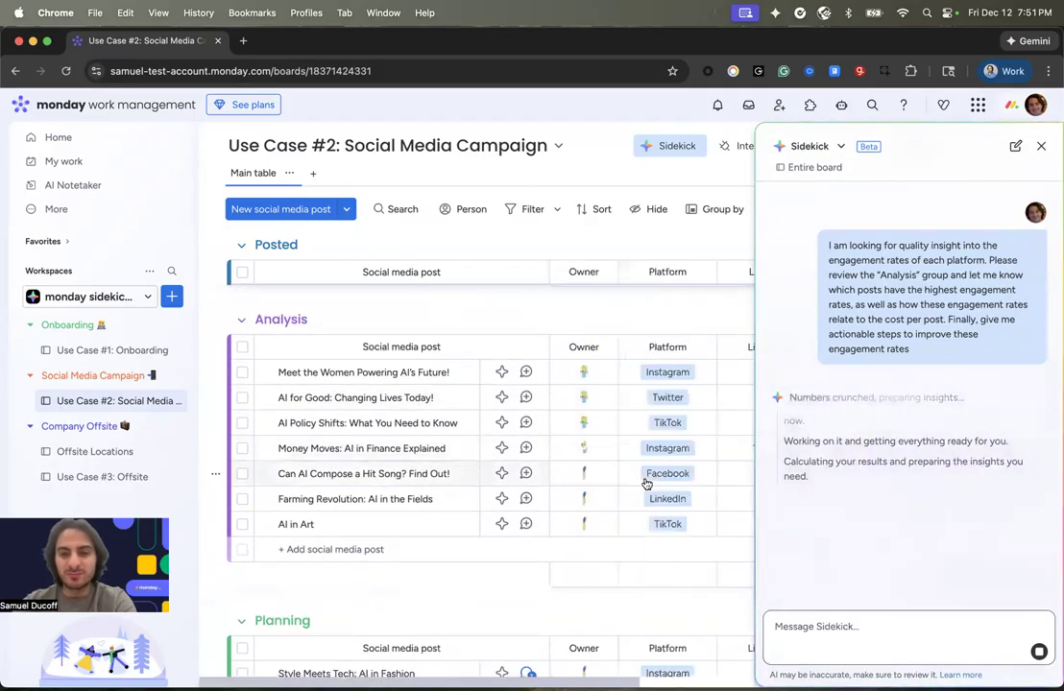
{"action": "scroll", "coordinate": [648, 484], "scroll_direction": "right", "scroll_amount": 5}
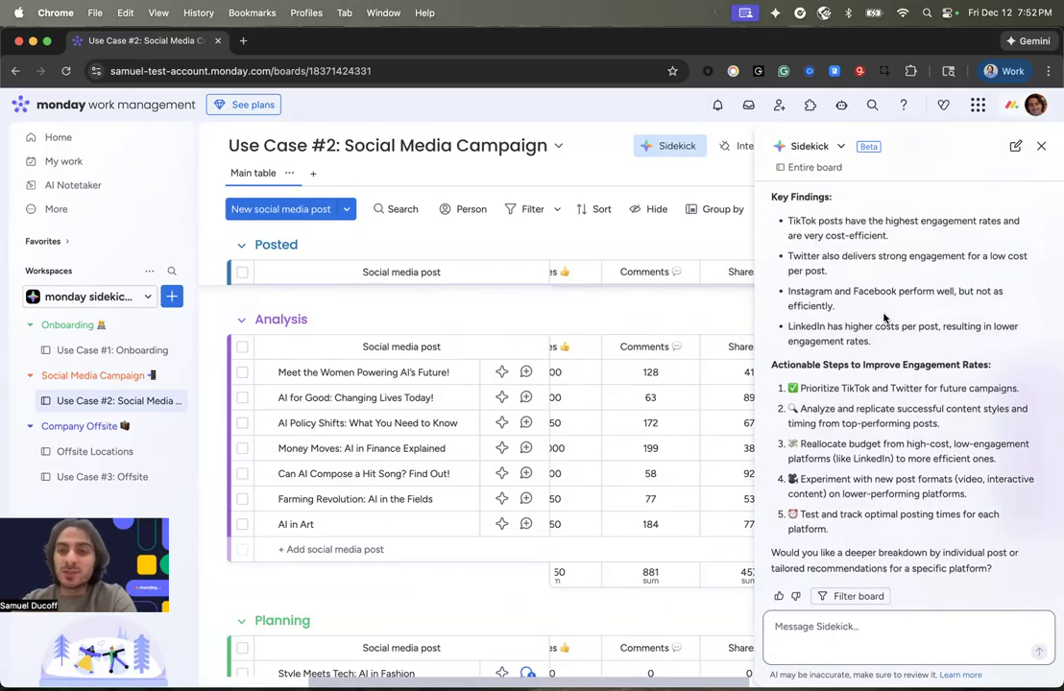
- Read Sidekick's top engagement rates, key findings and actionable steps, and close the Sidekick panel
{"action": "scroll", "coordinate": [884, 318], "scroll_direction": "down", "scroll_amount": 1}
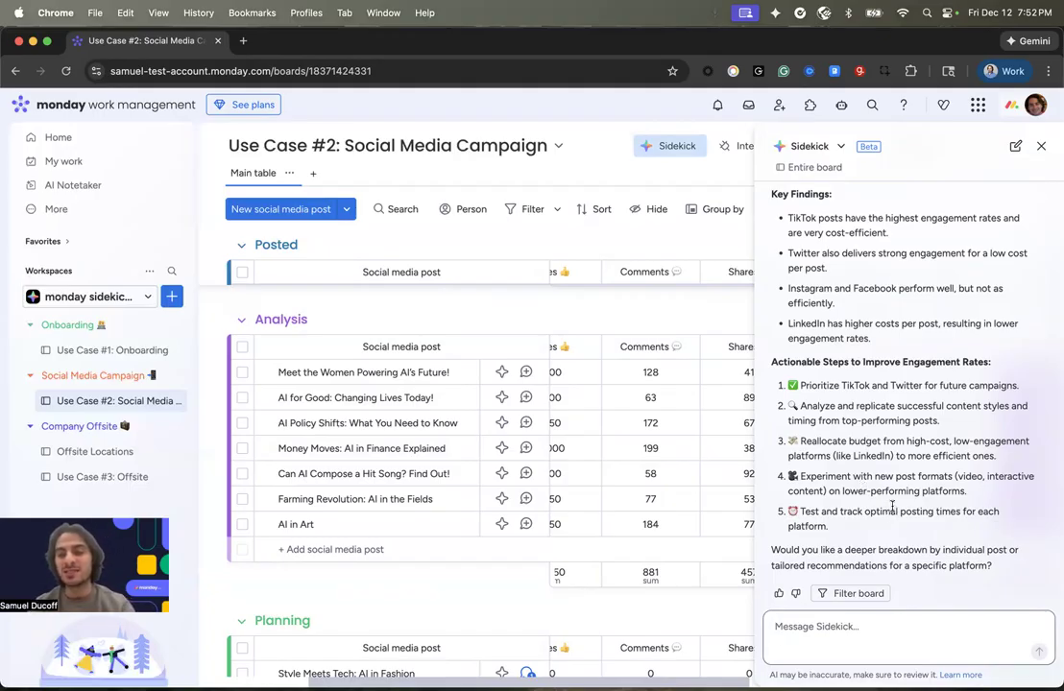
{"action": "scroll", "coordinate": [907, 504], "scroll_direction": "up", "scroll_amount": 1}
{"action": "scroll", "coordinate": [906, 504], "scroll_direction": "down", "scroll_amount": 1}
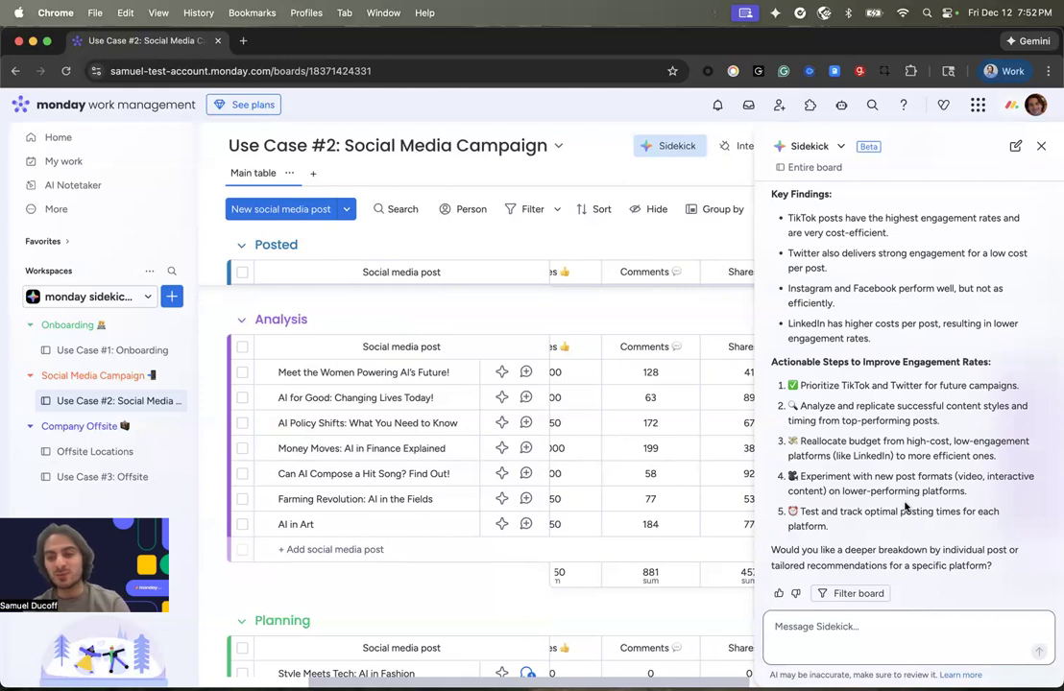
{"action": "scroll", "coordinate": [905, 507], "scroll_direction": "up", "scroll_amount": 5}
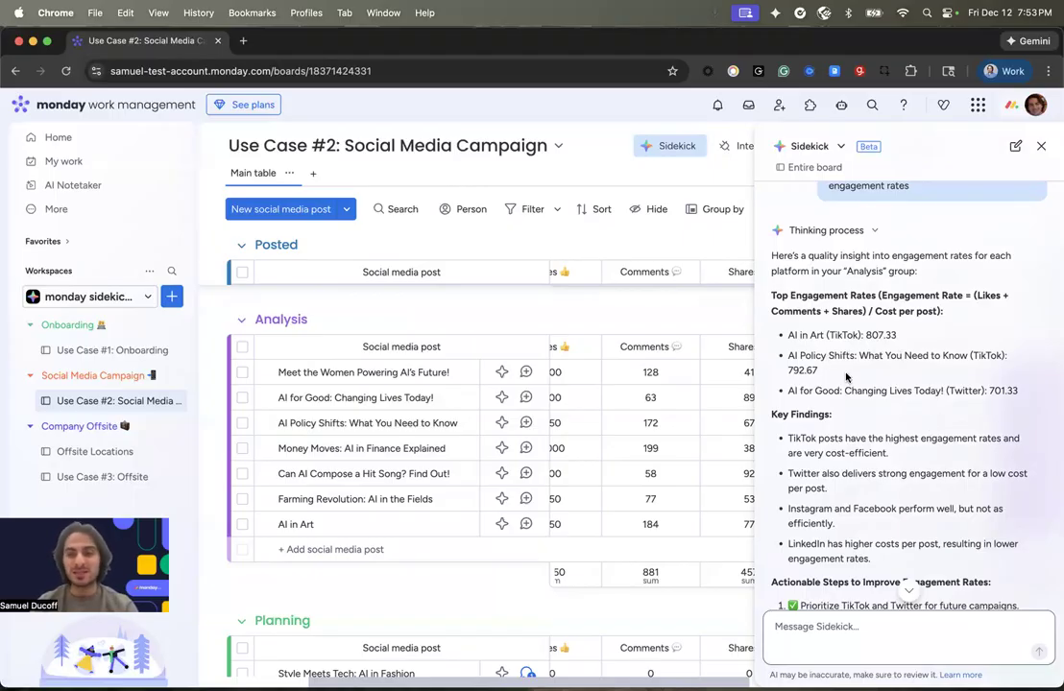
{"action": "scroll", "coordinate": [846, 377], "scroll_direction": "down", "scroll_amount": 2}
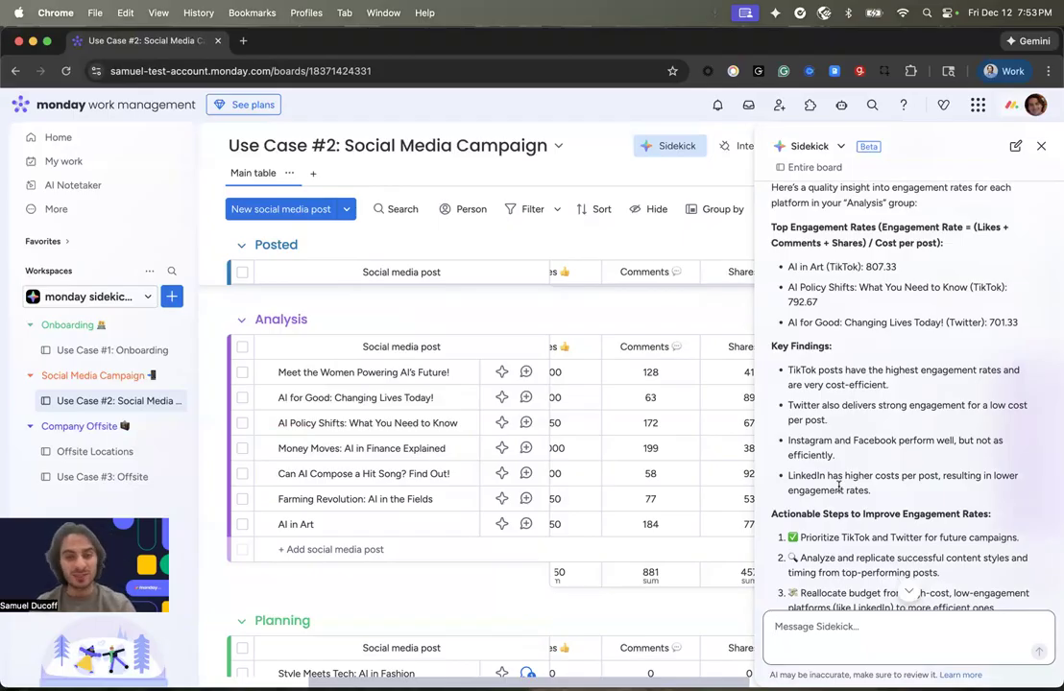
{"action": "scroll", "coordinate": [839, 487], "scroll_direction": "up", "scroll_amount": 5}
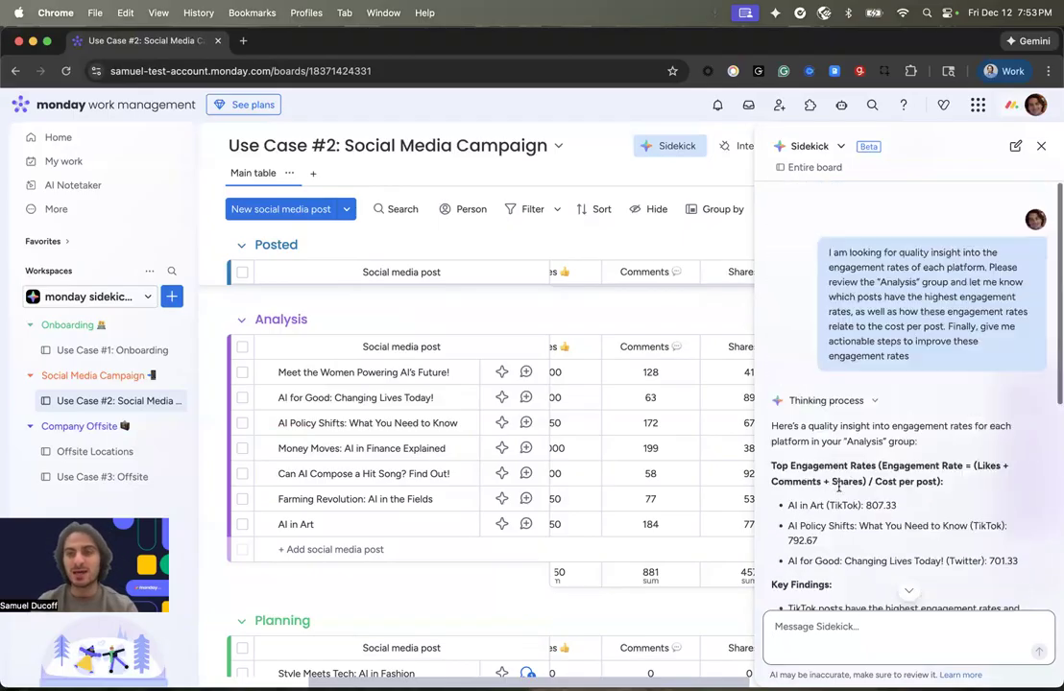
{"action": "scroll", "coordinate": [840, 487], "scroll_direction": "down", "scroll_amount": 8}
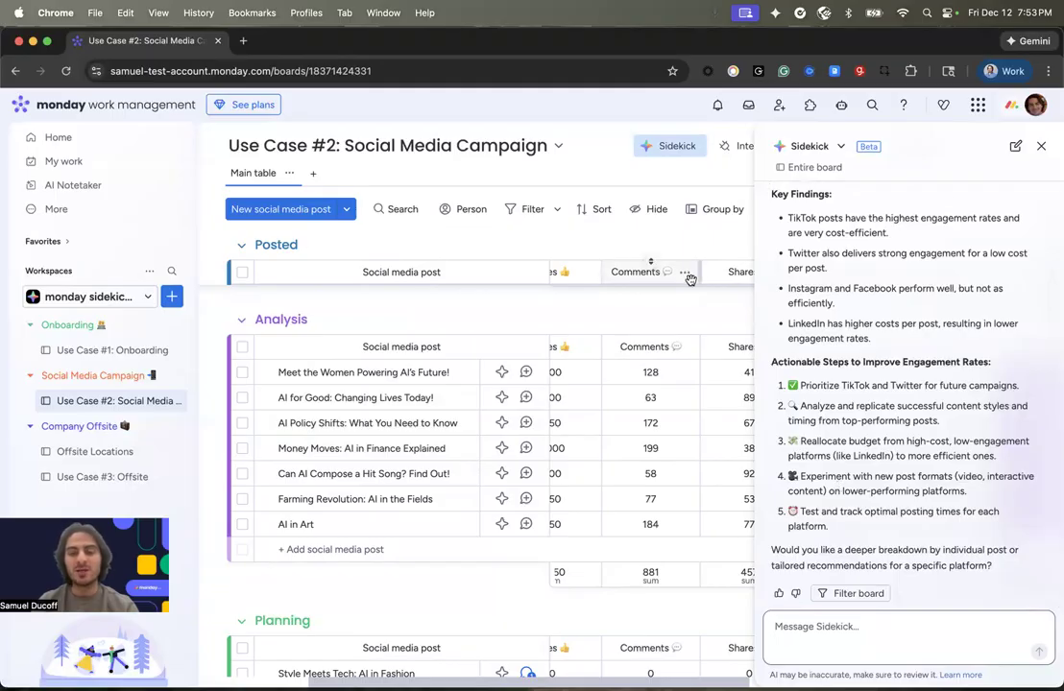
{"action": "left_click", "coordinate": [1043, 147]}
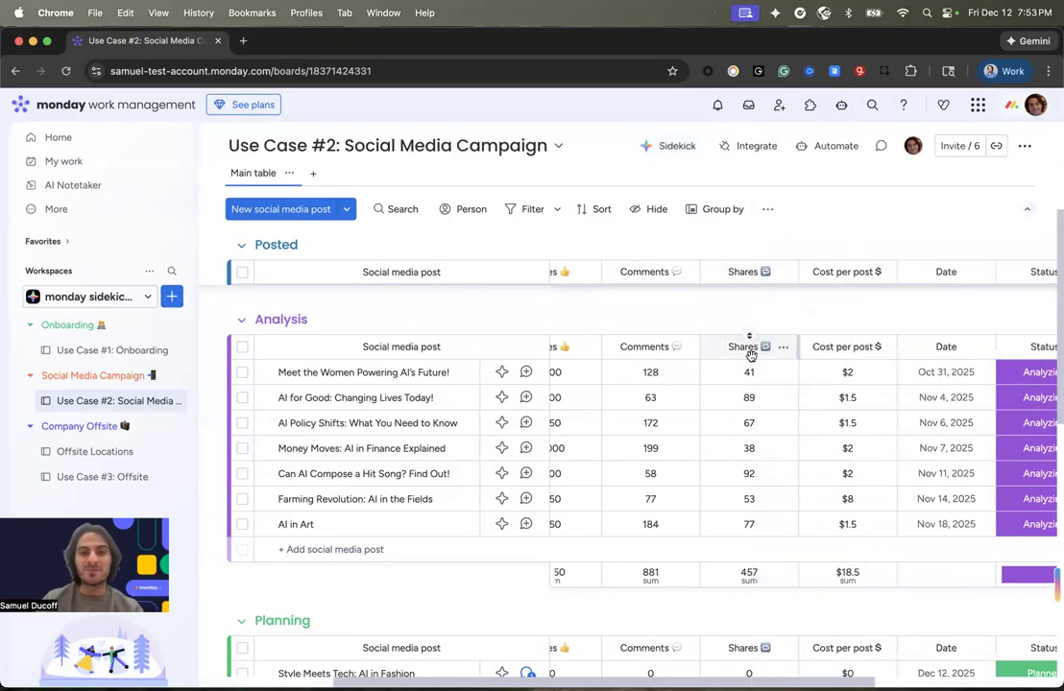
- Add a customizable view and generate an AI leadership overview: average engagement and cost per platform, average monthly engagement, and a bar chart of 'Analysis' post engagement
{"action": "left_click", "coordinate": [316, 178]}
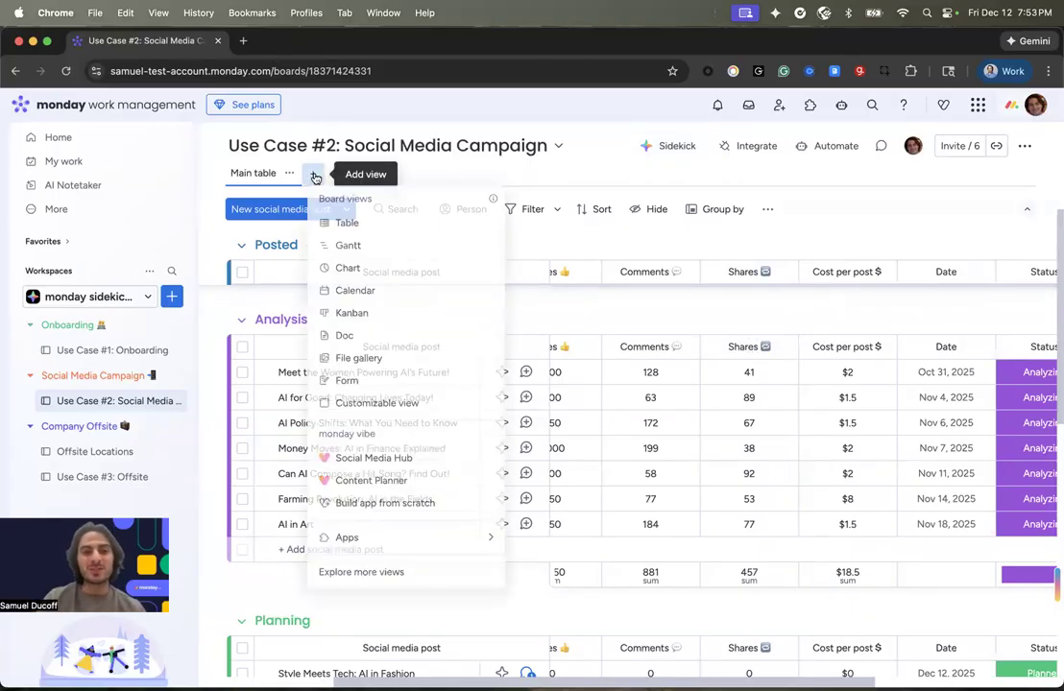
{"action": "left_click", "coordinate": [370, 399]}
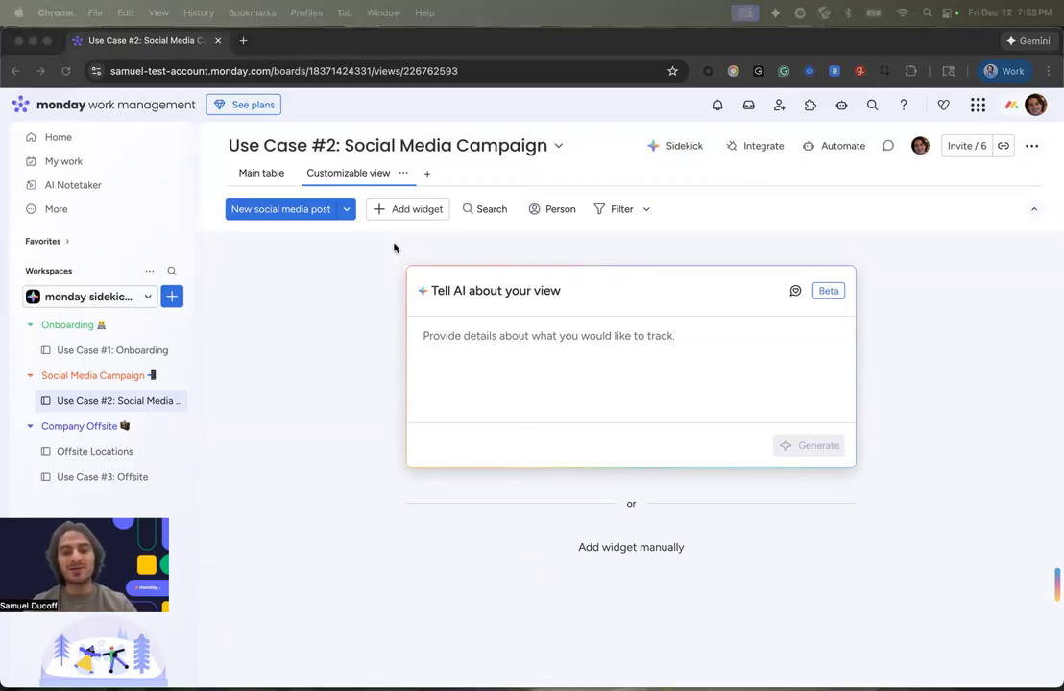
{"action": "left_click", "coordinate": [464, 336]}
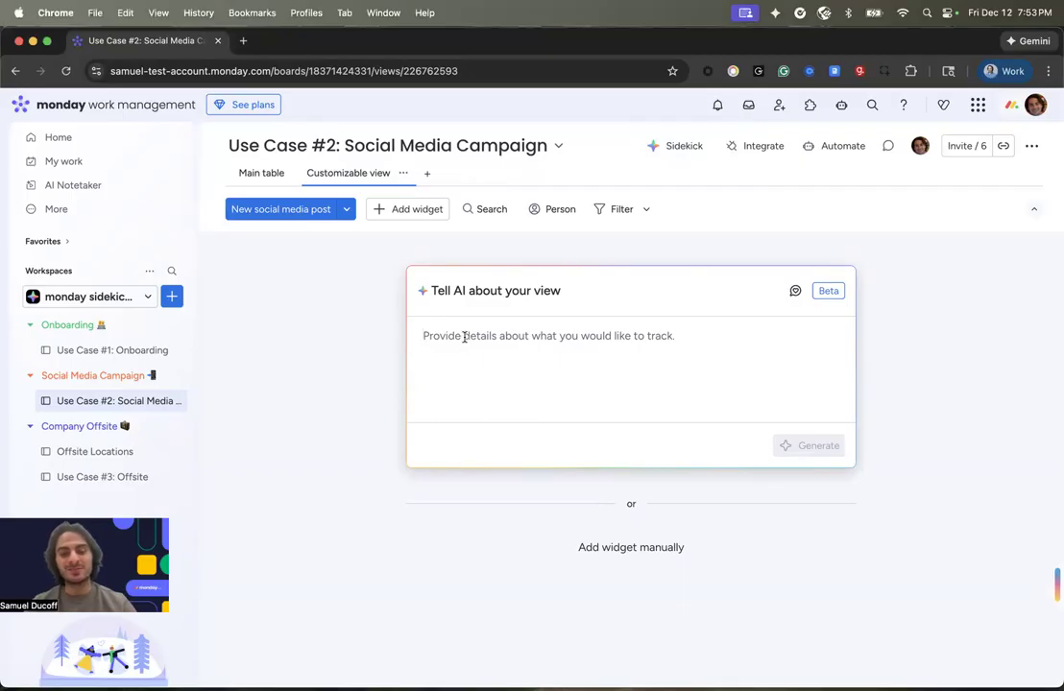
{"action": "type", "text": "\"I want a high-level overview of this board's data for leadership. Leadership is looking to see the average engagement rate per platform, the average cost per platform, and the average engagement levels per month. Finally, create a bar chart of the engagement levels of all the posts from \"Analysis\"."}
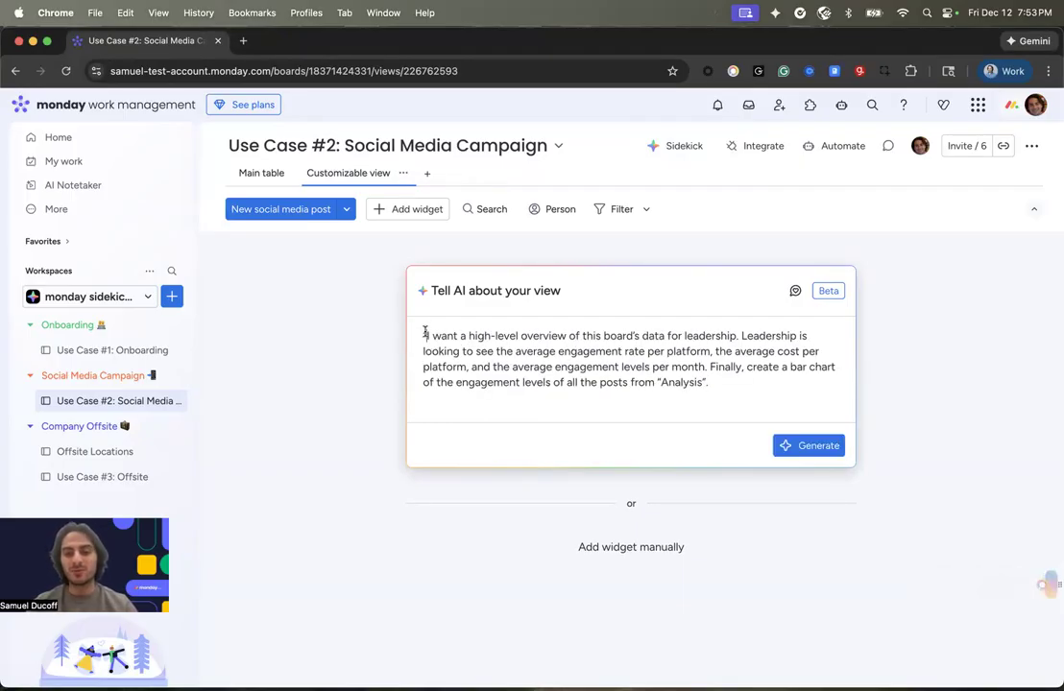
{"action": "left_click", "coordinate": [713, 382]}
{"action": "key", "text": "BackSpace"}
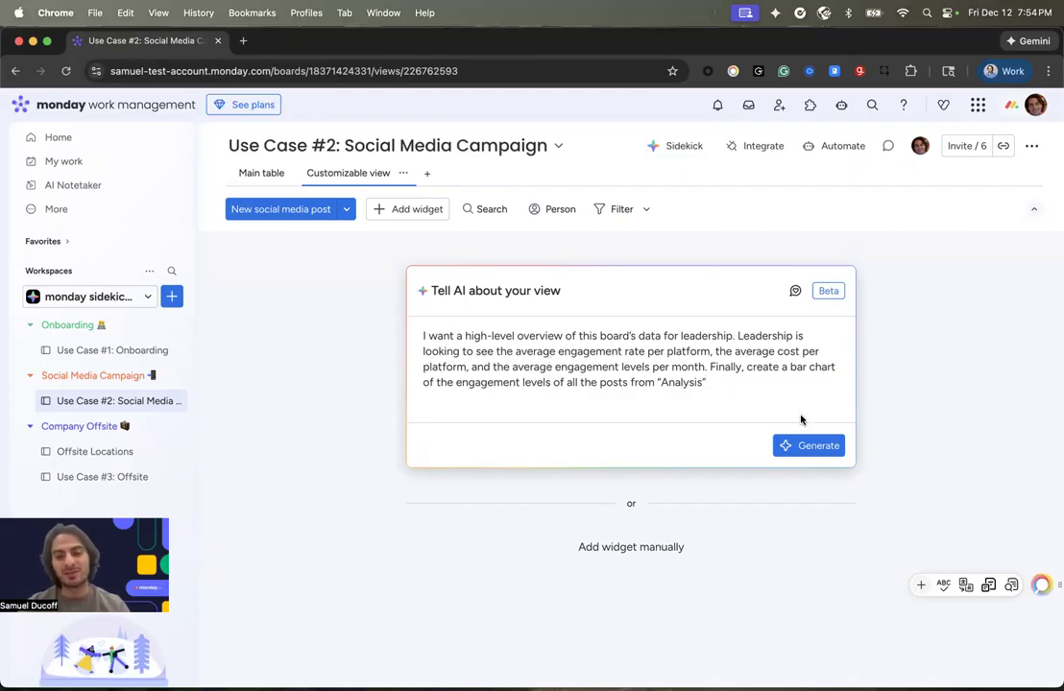
{"action": "left_click", "coordinate": [783, 445]}
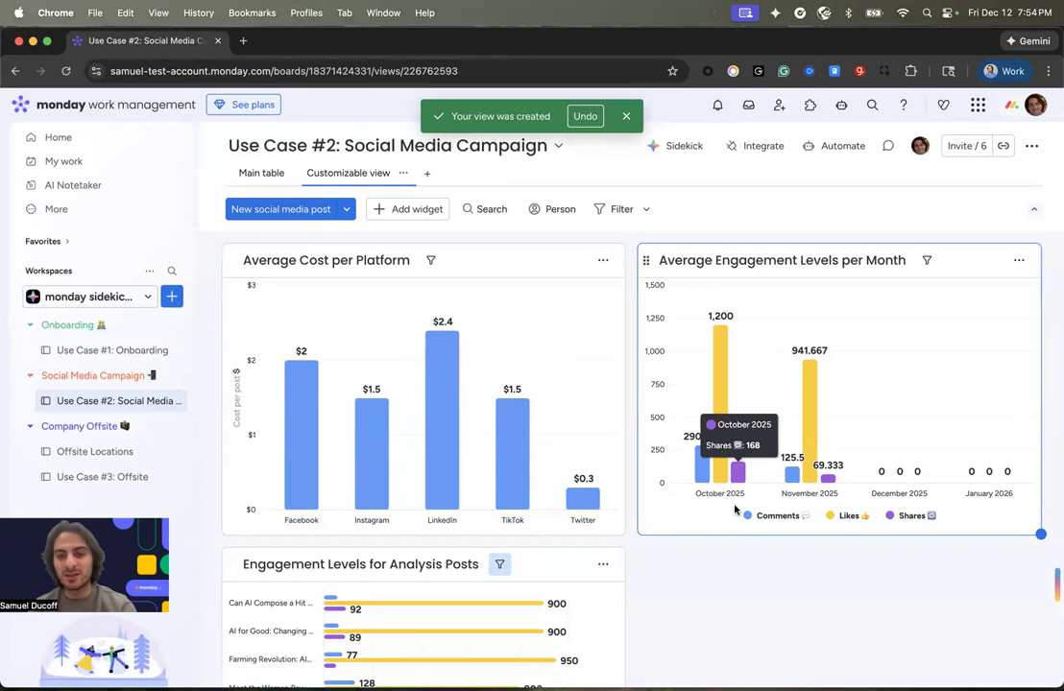
- Look over the generated cost, monthly engagement and Analysis post charts, and briefly view the Sidekick panel before closing it
{"action": "scroll", "coordinate": [701, 529], "scroll_direction": "down", "scroll_amount": 5}
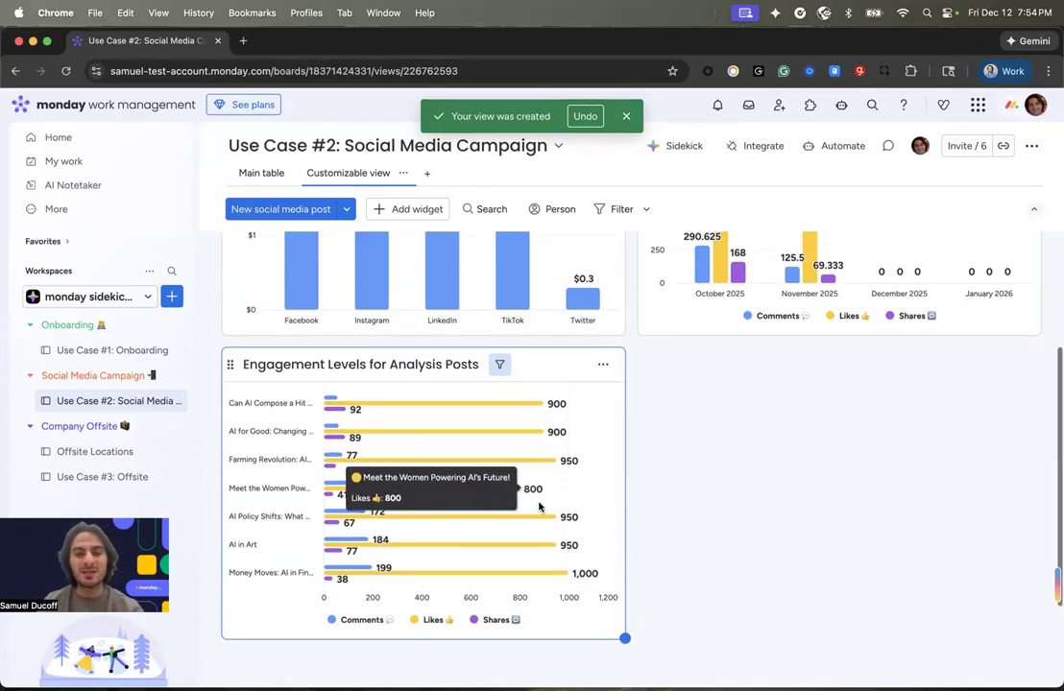
{"action": "scroll", "coordinate": [540, 506], "scroll_direction": "up", "scroll_amount": 3}
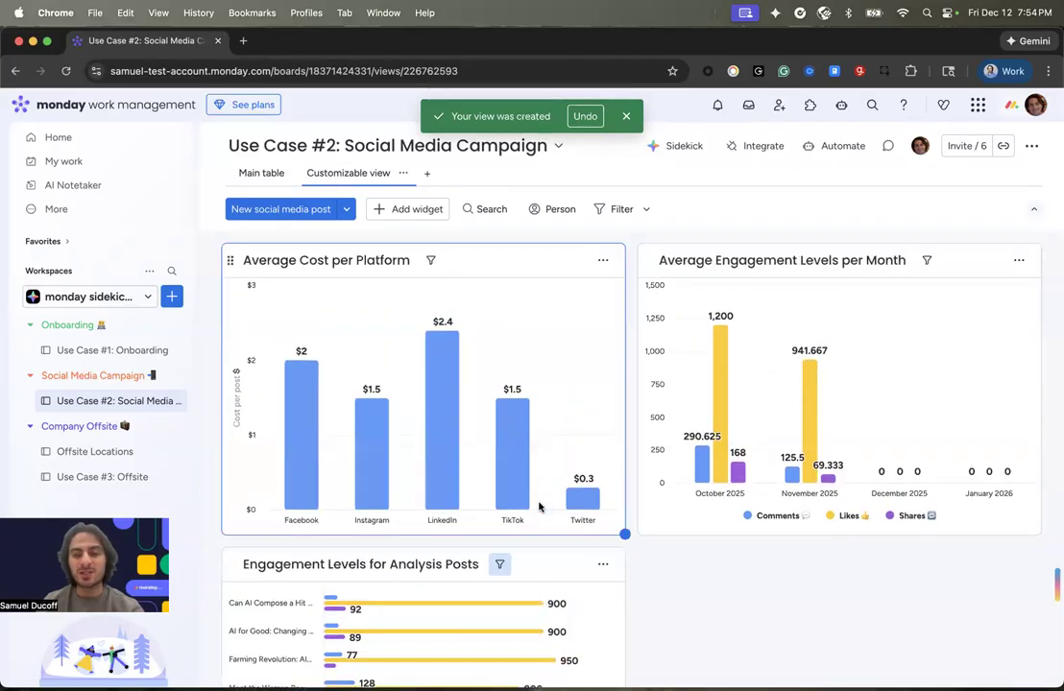
{"action": "scroll", "coordinate": [539, 506], "scroll_direction": "down", "scroll_amount": 3}
{"action": "scroll", "coordinate": [540, 506], "scroll_direction": "up", "scroll_amount": 3}
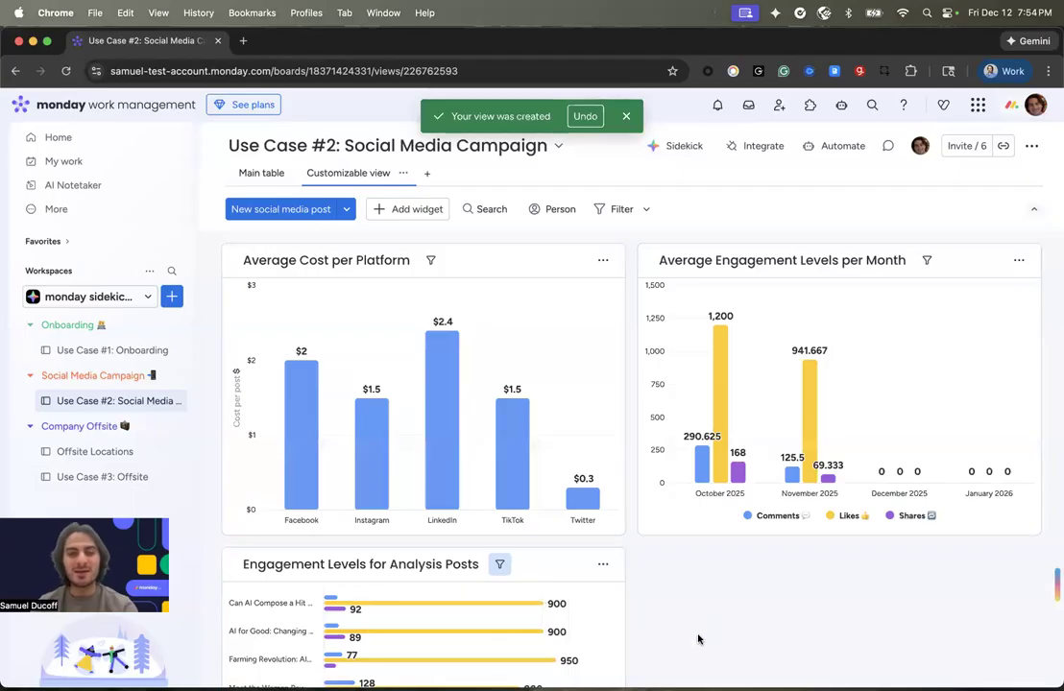
{"action": "left_click", "coordinate": [684, 145]}
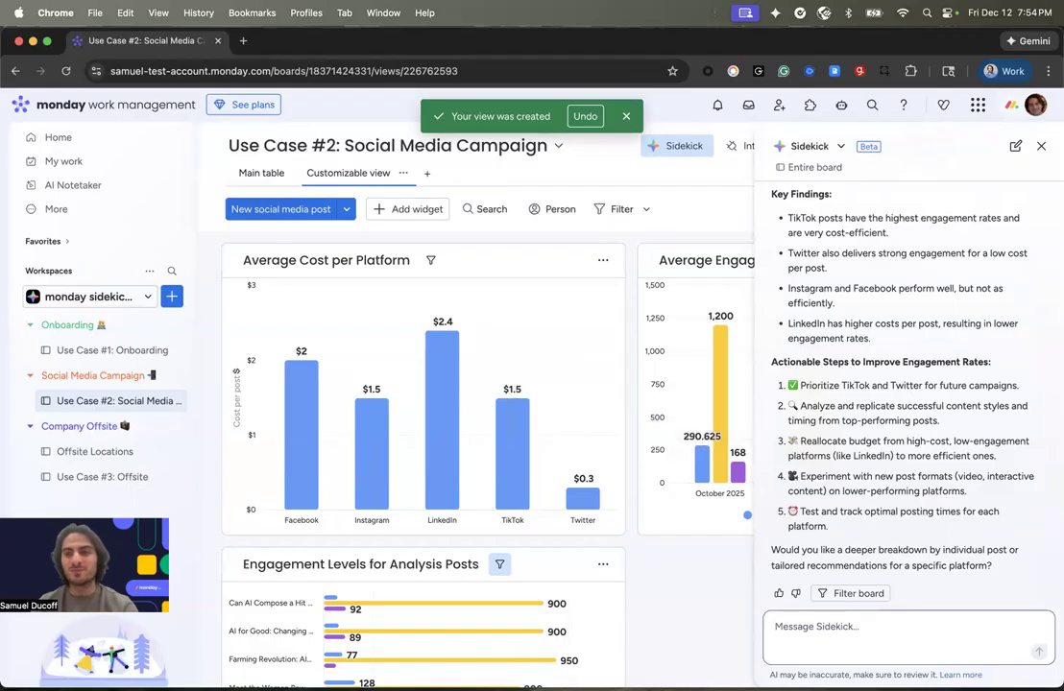
{"action": "left_click", "coordinate": [1041, 146]}
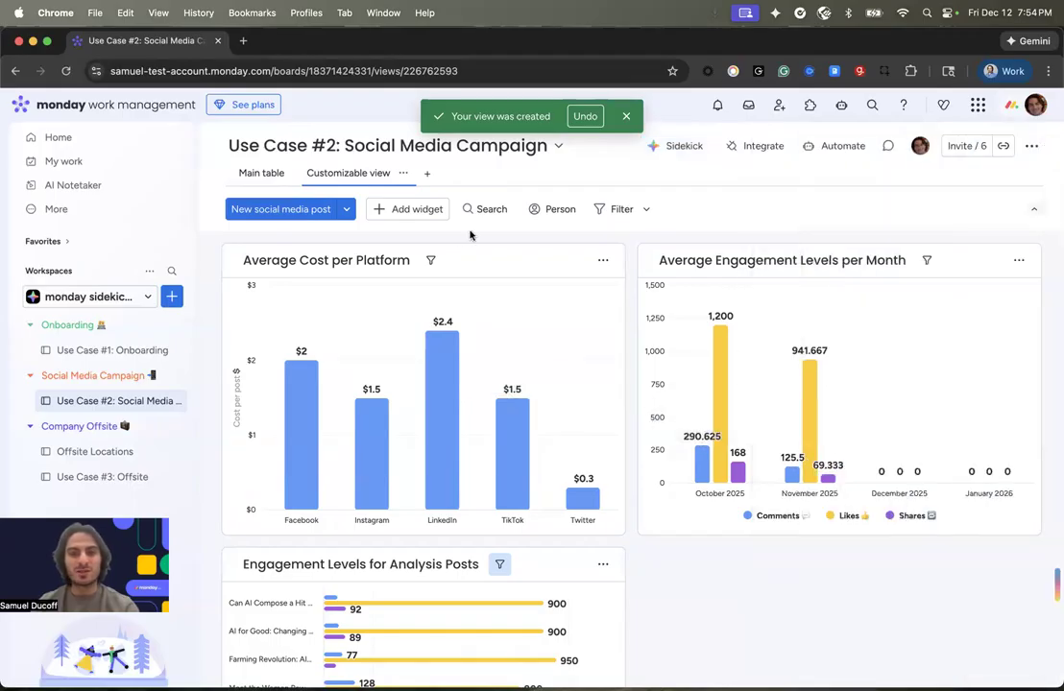
- Open the Offsite Locations board and look across its travel method, accommodation and activity columns
{"action": "left_click", "coordinate": [87, 452]}
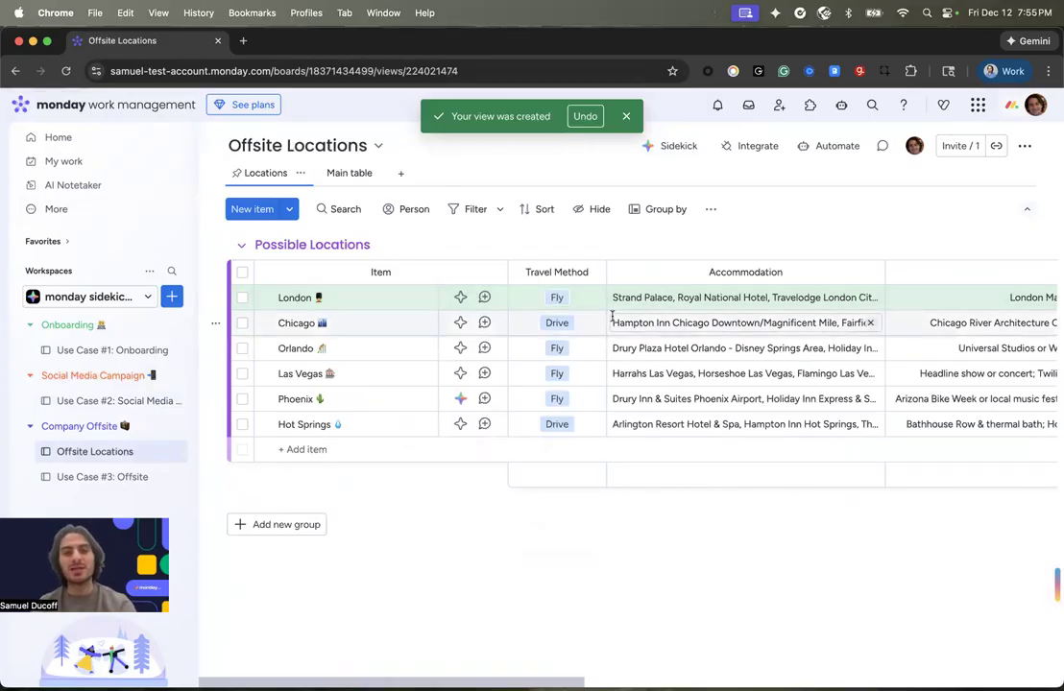
{"action": "scroll", "coordinate": [601, 310], "scroll_direction": "right", "scroll_amount": 10}
{"action": "scroll", "coordinate": [602, 309], "scroll_direction": "left", "scroll_amount": 10}
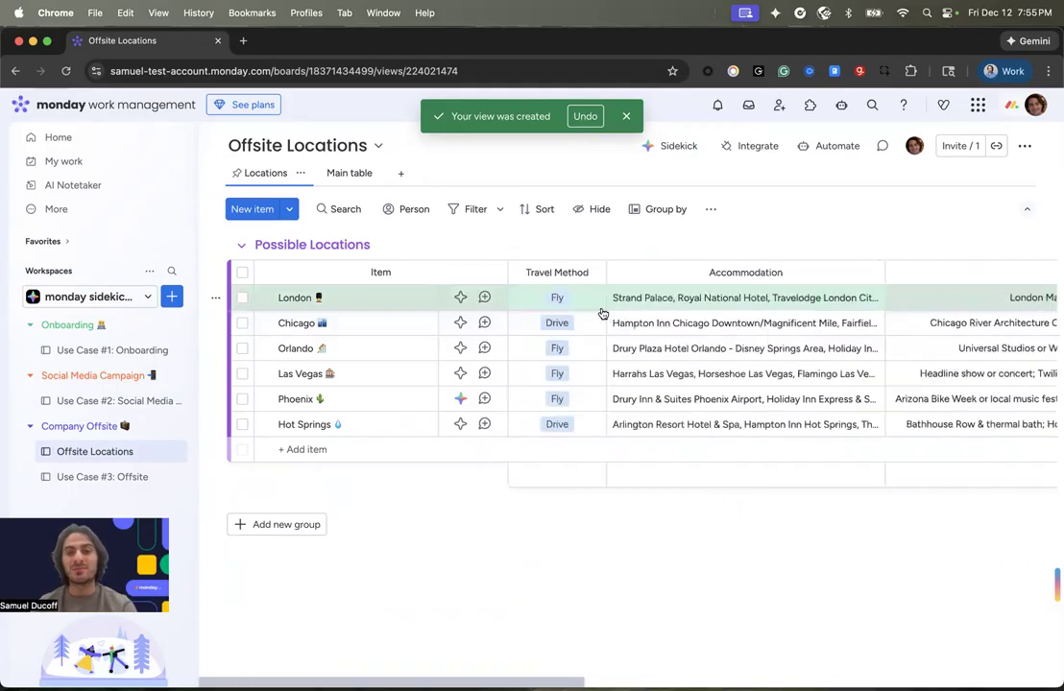
- On the Use Case #3: Offsite board, have Sidekick create 'Logistics and Vendors' with four trip items and 'Team Activities' with five linked London activities for 50 people
{"action": "left_click", "coordinate": [77, 479]}
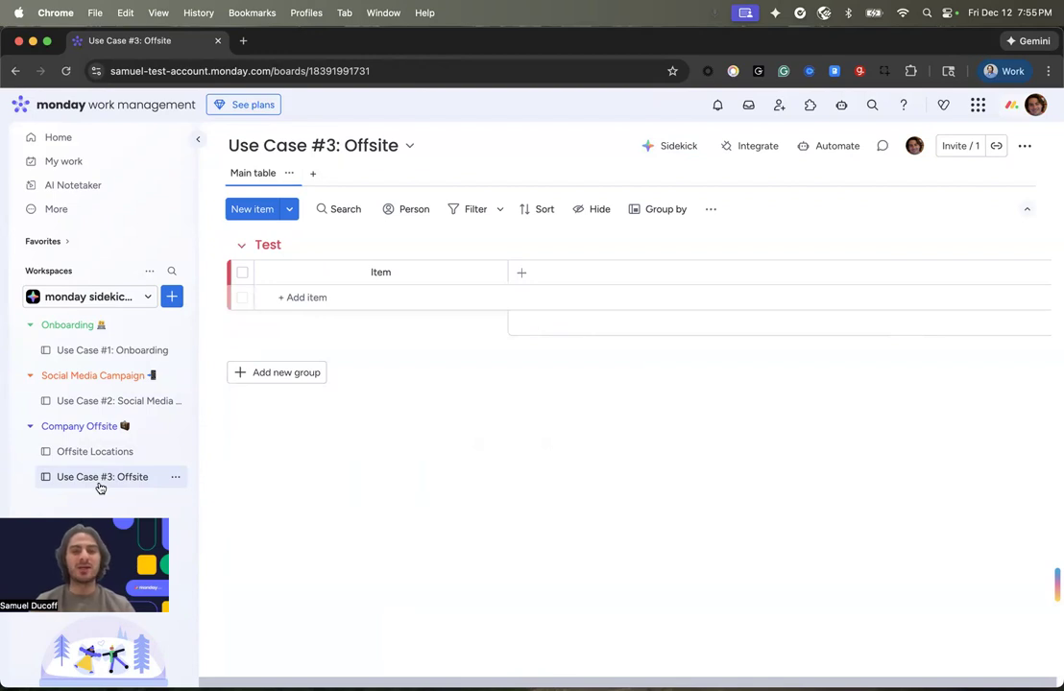
{"action": "left_click", "coordinate": [322, 293]}
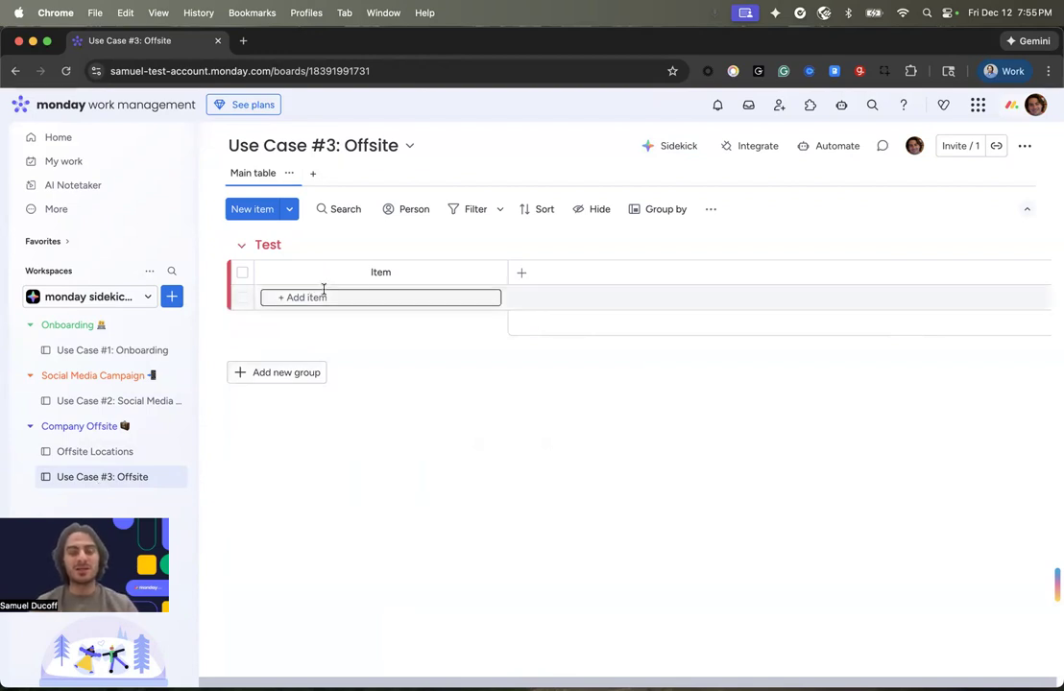
{"action": "left_click", "coordinate": [392, 283]}
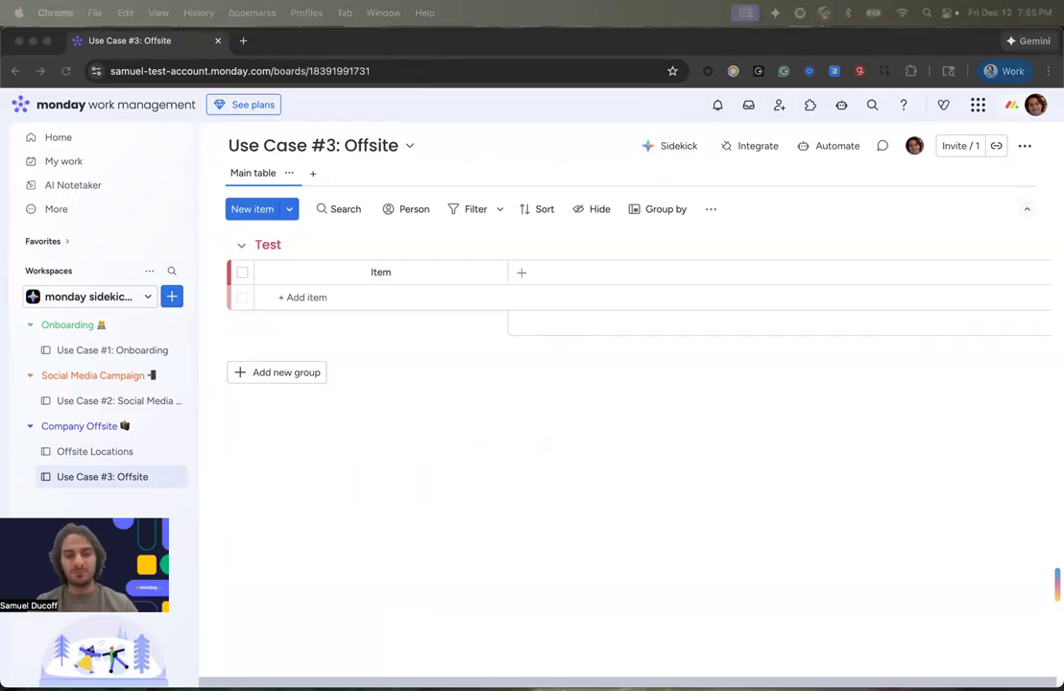
{"action": "left_click", "coordinate": [666, 146]}
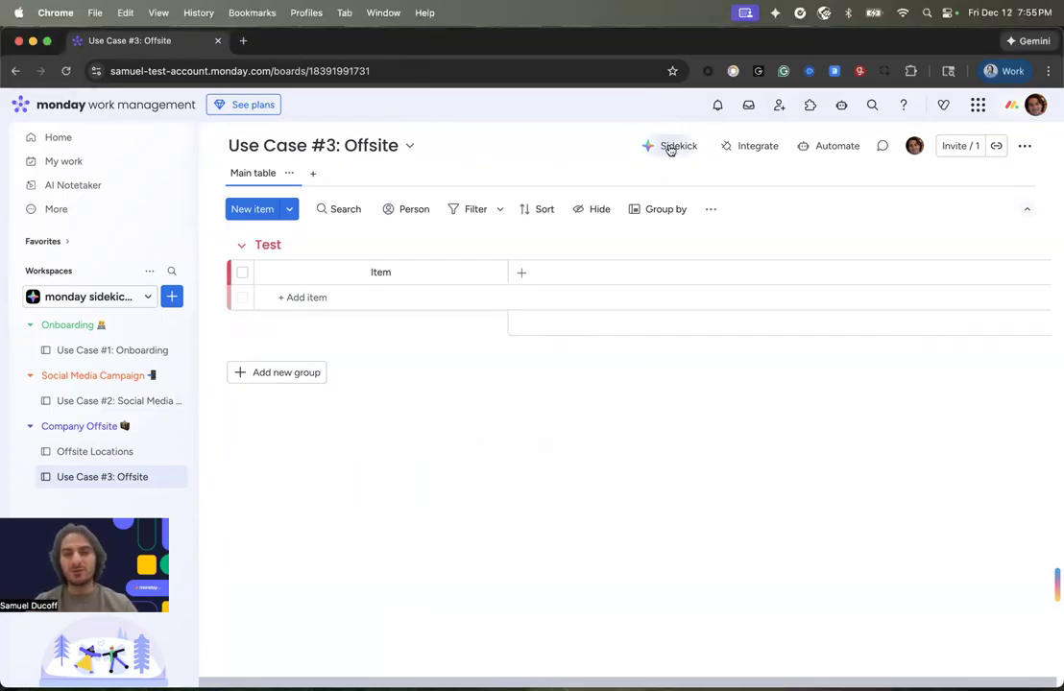
{"action": "type", "text": "\"Create two new groups on this board: 'Logistics and Vendors' and 'Team Activities.' Under 'Logistics and Vendors,' create items for 'Pre-Trip Info,' 'Hotel Contract Finalization,' 'Flight Booking,' and 'Local Transport.' Then, search the web for the Top 5 unique team building activities in London for 50 people and list them as items under 'Team Activities,' including a Link column with a link for each activity.\""}
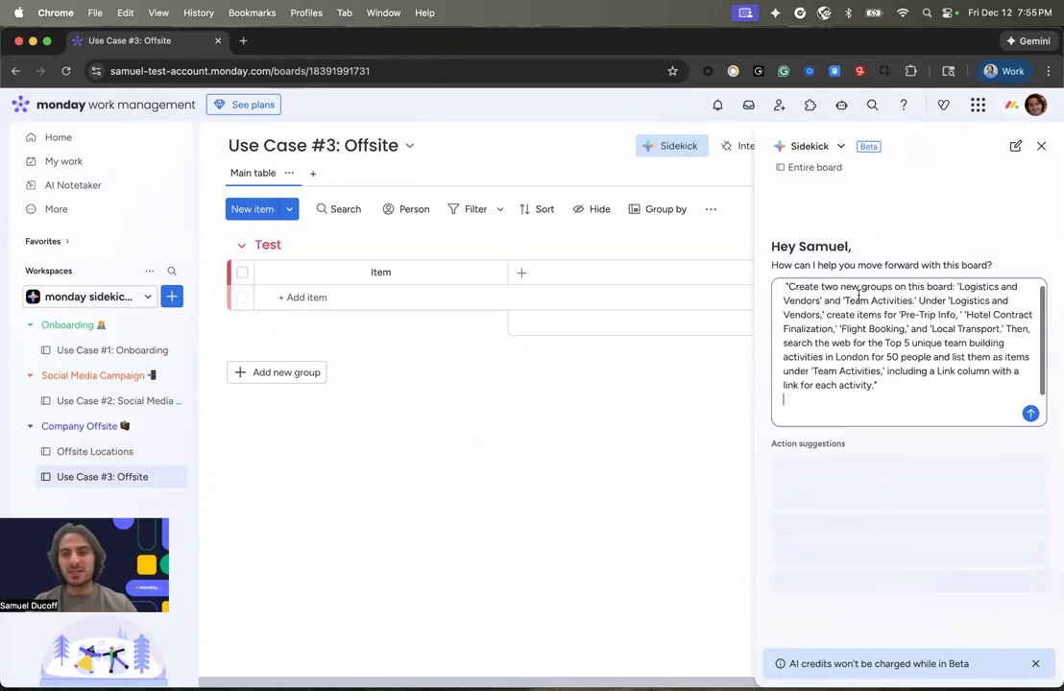
{"action": "key", "text": "BackSpace"}
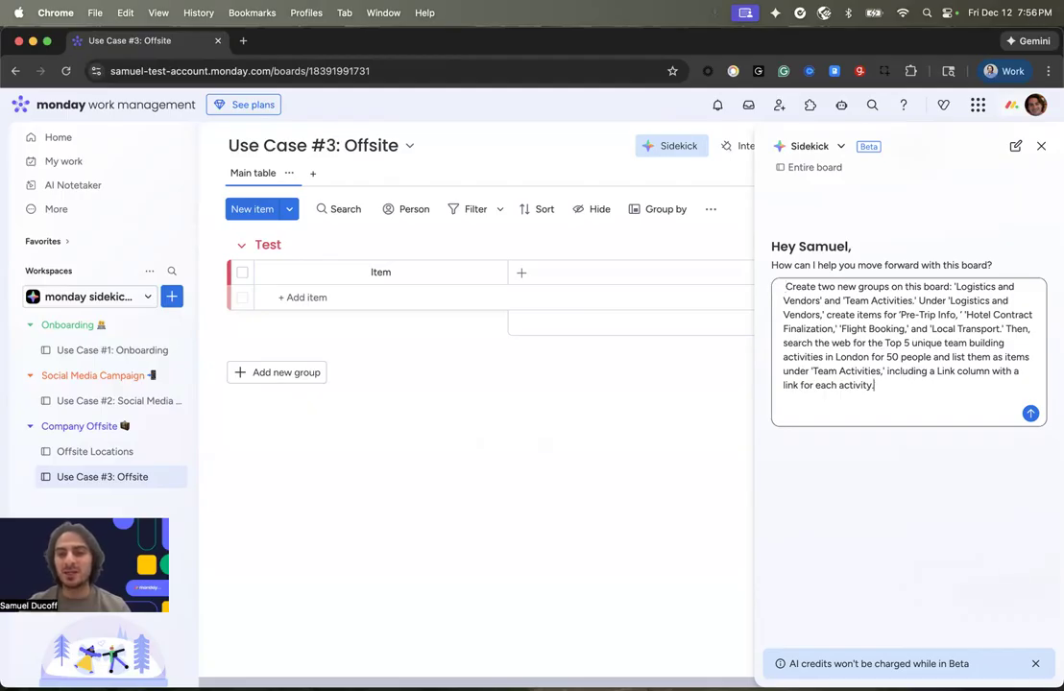
{"action": "key", "text": "Return"}
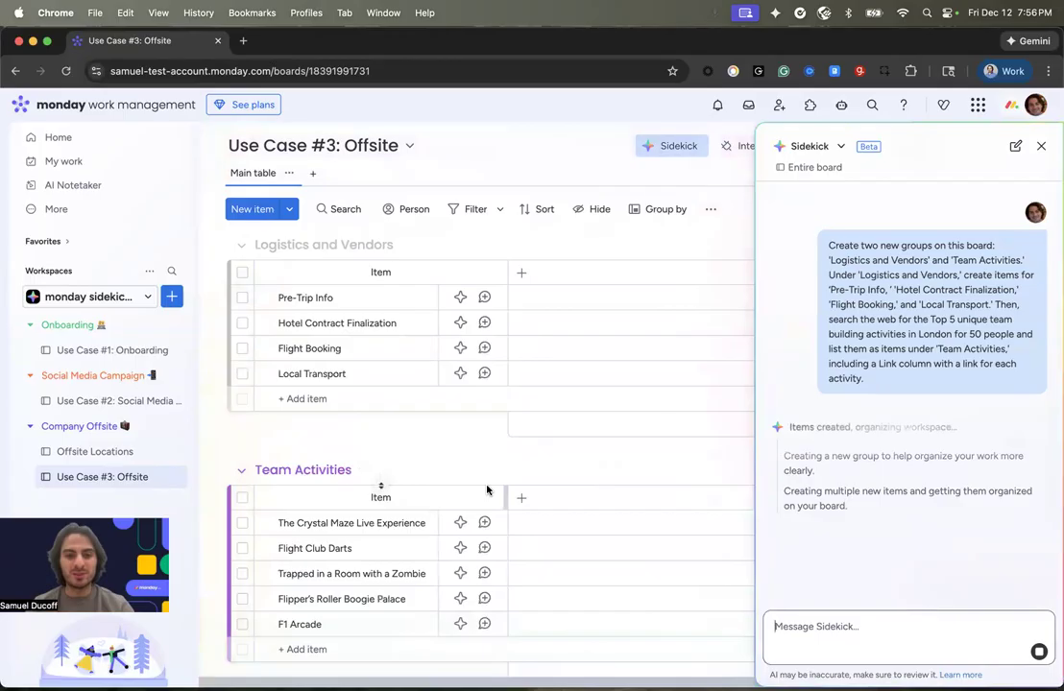
- Review the new groups on the board and ask Sidekick to provide the links for the team activities
{"action": "scroll", "coordinate": [488, 492], "scroll_direction": "down", "scroll_amount": 1}
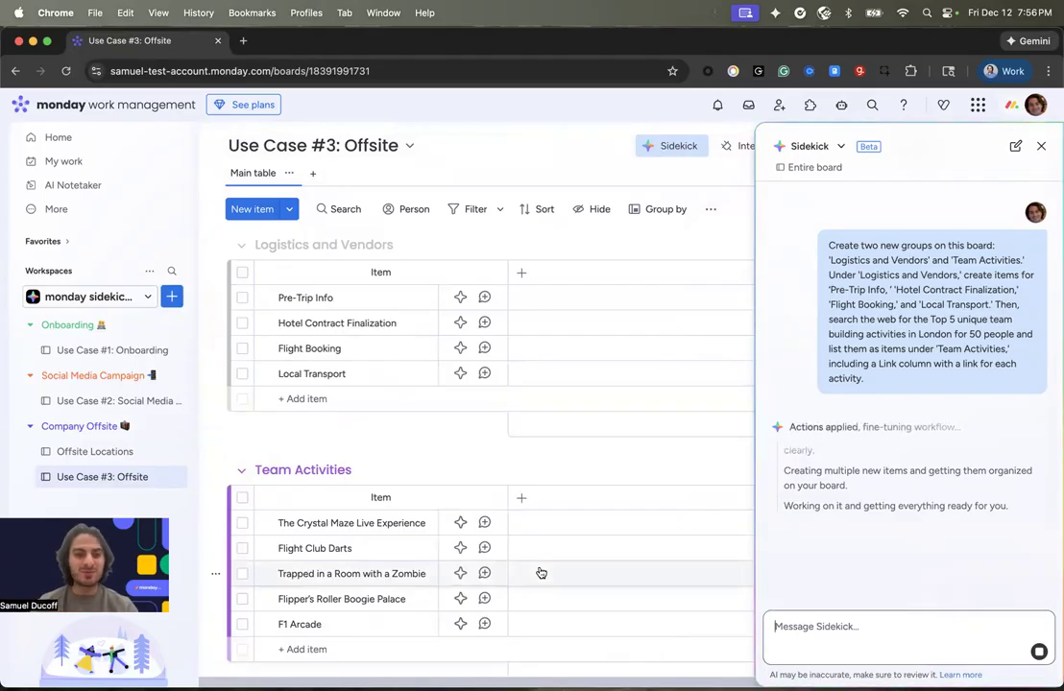
{"action": "scroll", "coordinate": [540, 573], "scroll_direction": "down", "scroll_amount": 1}
{"action": "scroll", "coordinate": [540, 574], "scroll_direction": "down", "scroll_amount": 1}
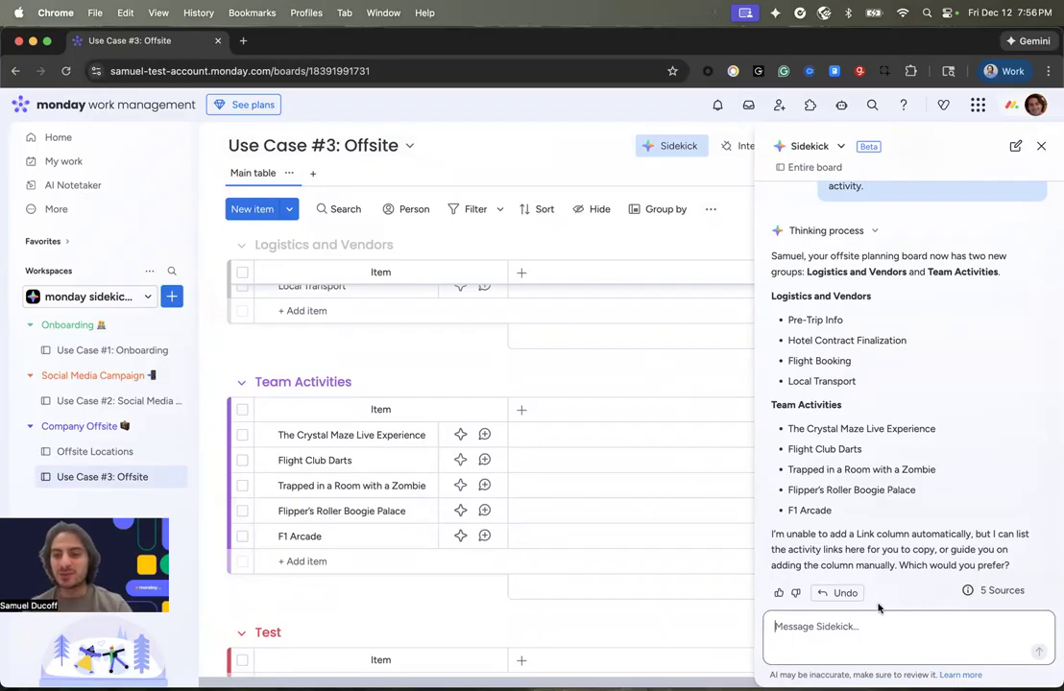
{"action": "type", "text": "ple"}
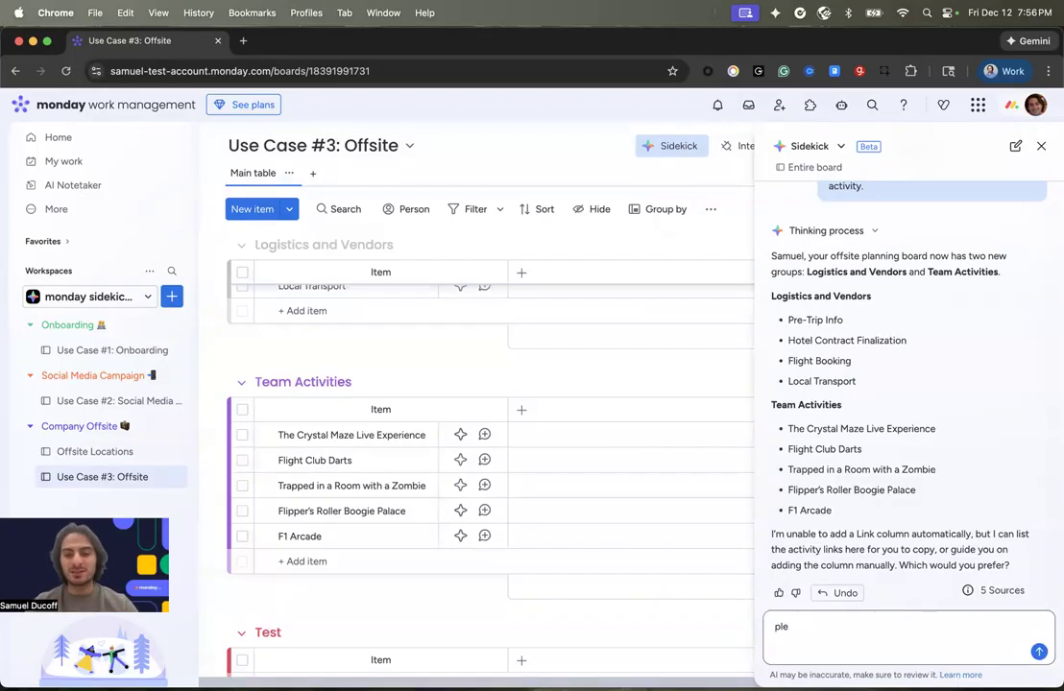
{"action": "type", "text": "ase provide the link"}
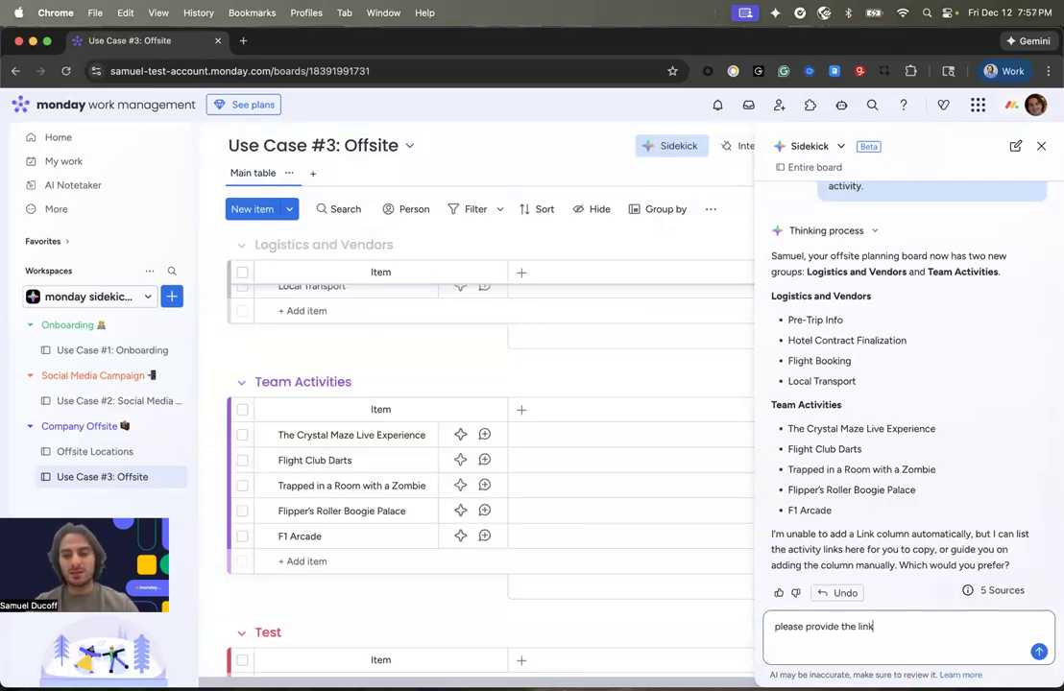
{"action": "type", "text": "s!"}
{"action": "key", "text": "Return"}
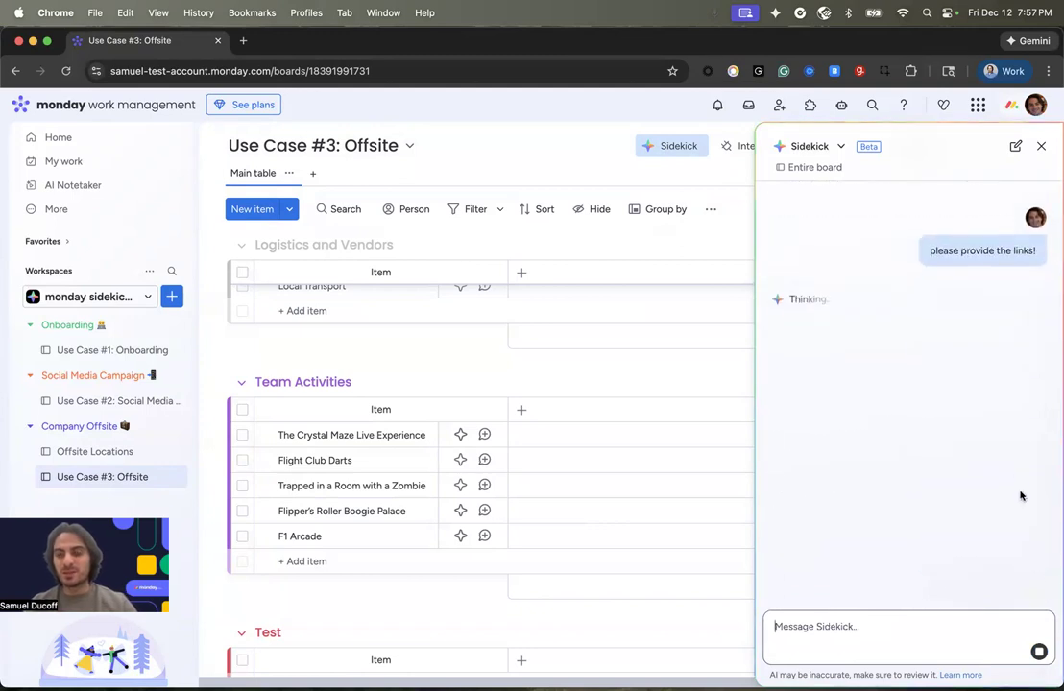
- Read Sidekick's earlier reply about the Link column and the links it lists for each team activity
{"action": "scroll", "coordinate": [677, 439], "scroll_direction": "up", "scroll_amount": 2}
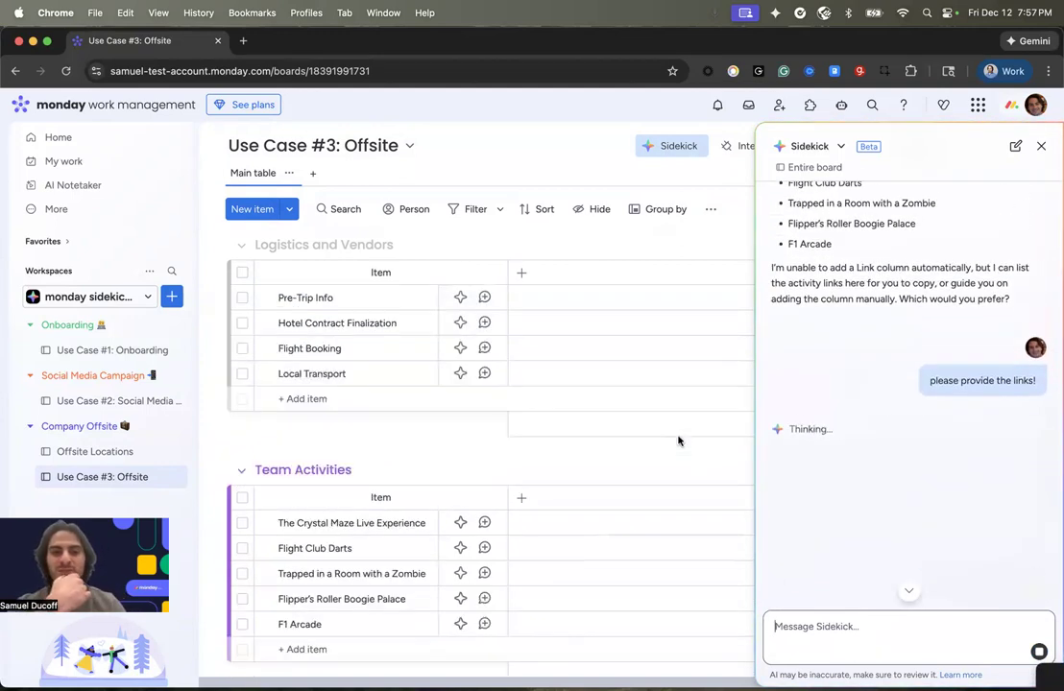
{"action": "scroll", "coordinate": [905, 381], "scroll_direction": "up", "scroll_amount": 5}
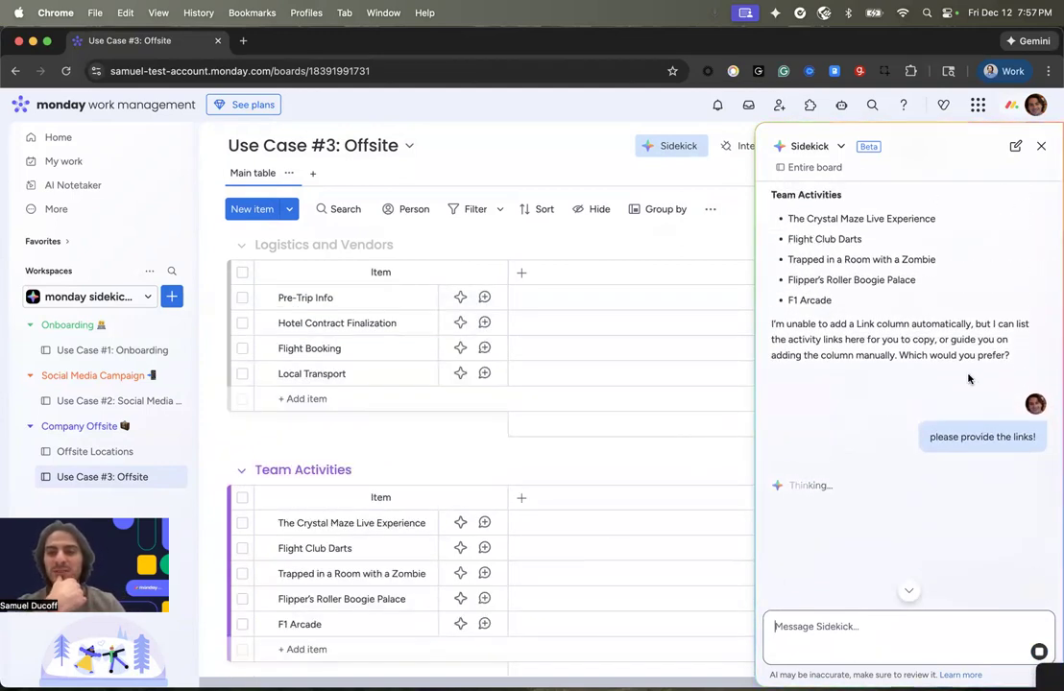
{"action": "scroll", "coordinate": [963, 374], "scroll_direction": "down", "scroll_amount": 10}
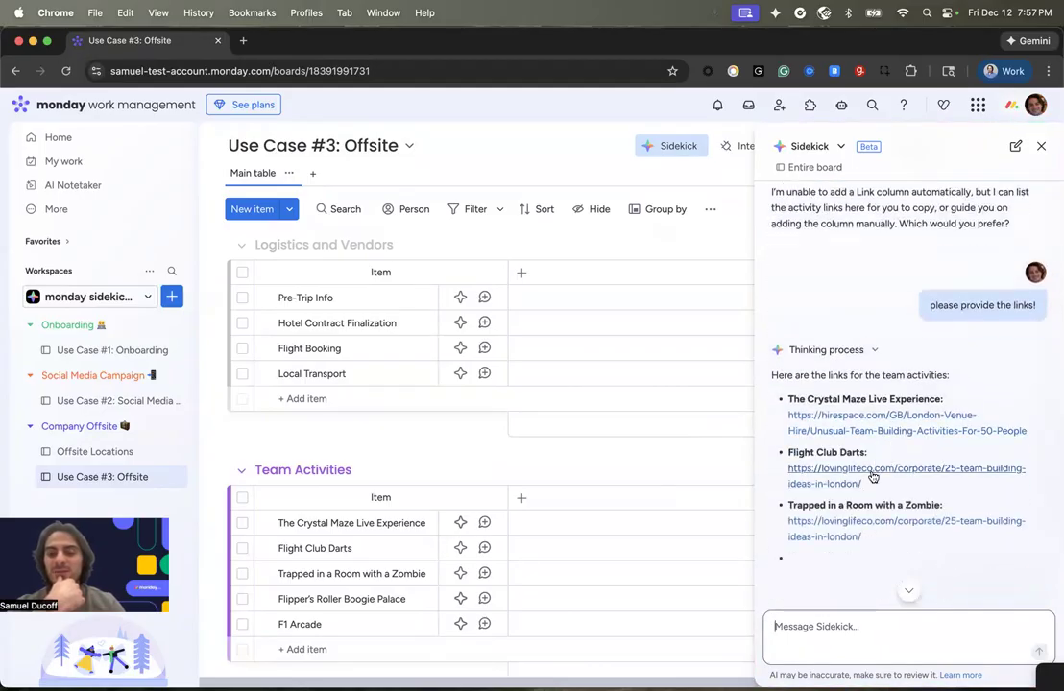
{"action": "scroll", "coordinate": [870, 490], "scroll_direction": "down", "scroll_amount": 3}
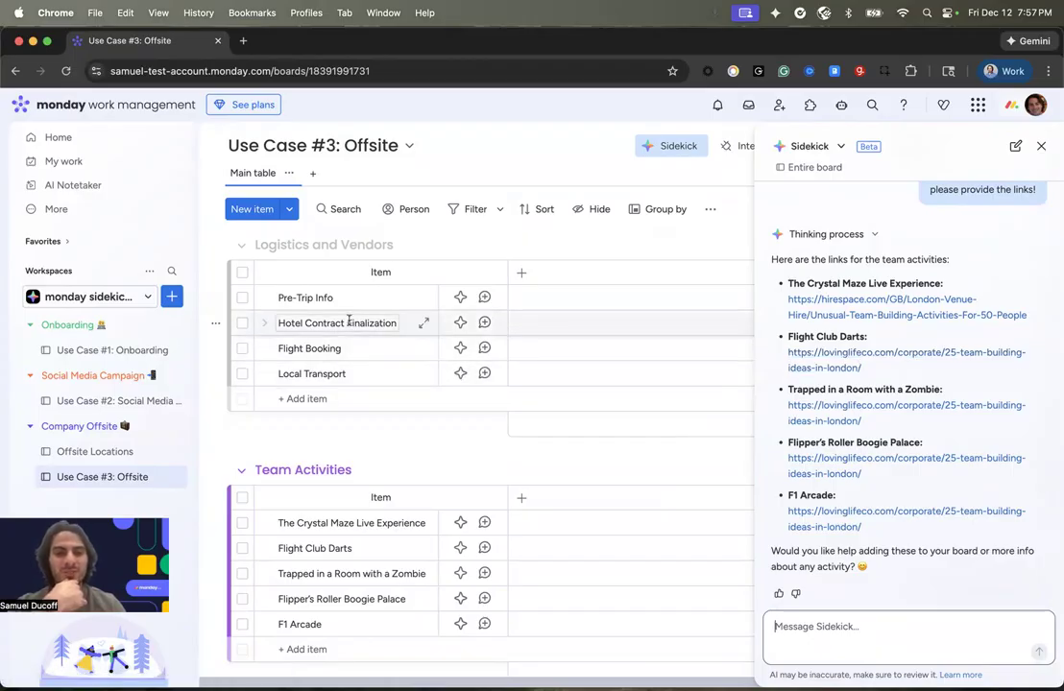
- Delete the empty Test group from the offsite board
{"action": "scroll", "coordinate": [348, 413], "scroll_direction": "down", "scroll_amount": 5}
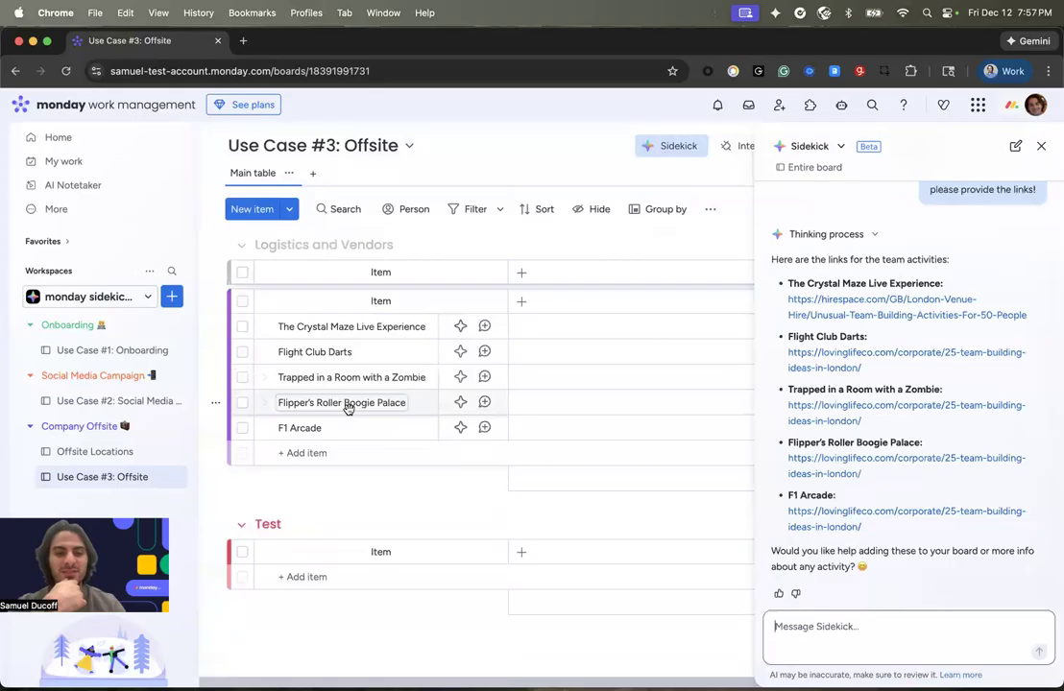
{"action": "left_click", "coordinate": [216, 497]}
{"action": "left_click", "coordinate": [288, 475]}
{"action": "left_click", "coordinate": [658, 423]}
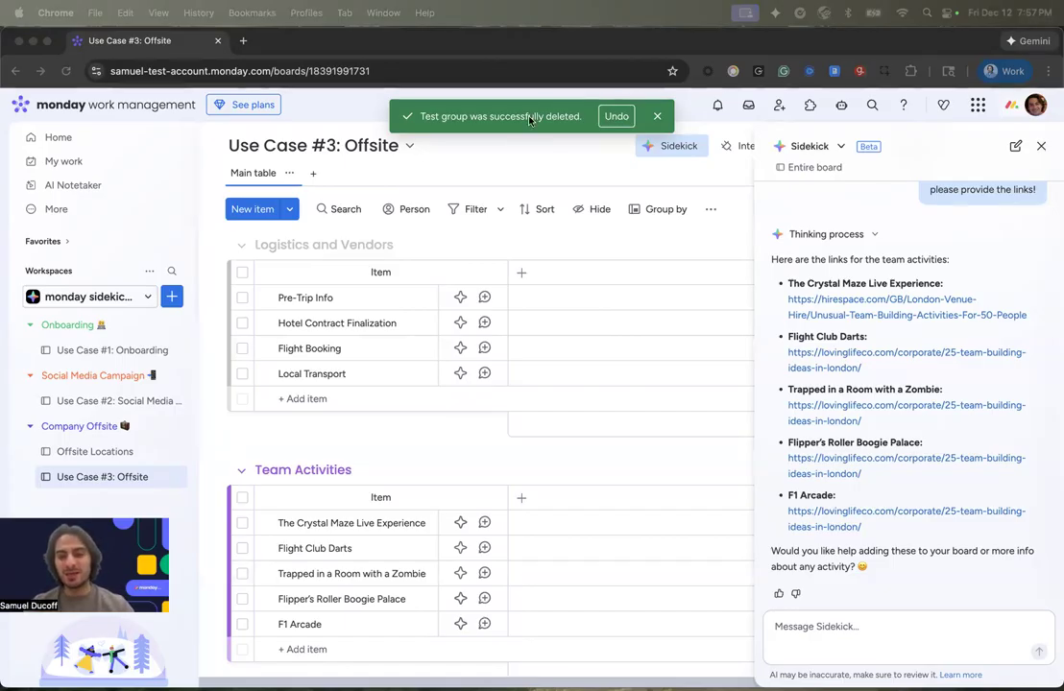
- Ask Sidekick for the current USD to GBP exchange rate and London's 5-day weather forecast, adding both to the updates of the Pre-Trip Info item
{"action": "left_click", "coordinate": [797, 631]}
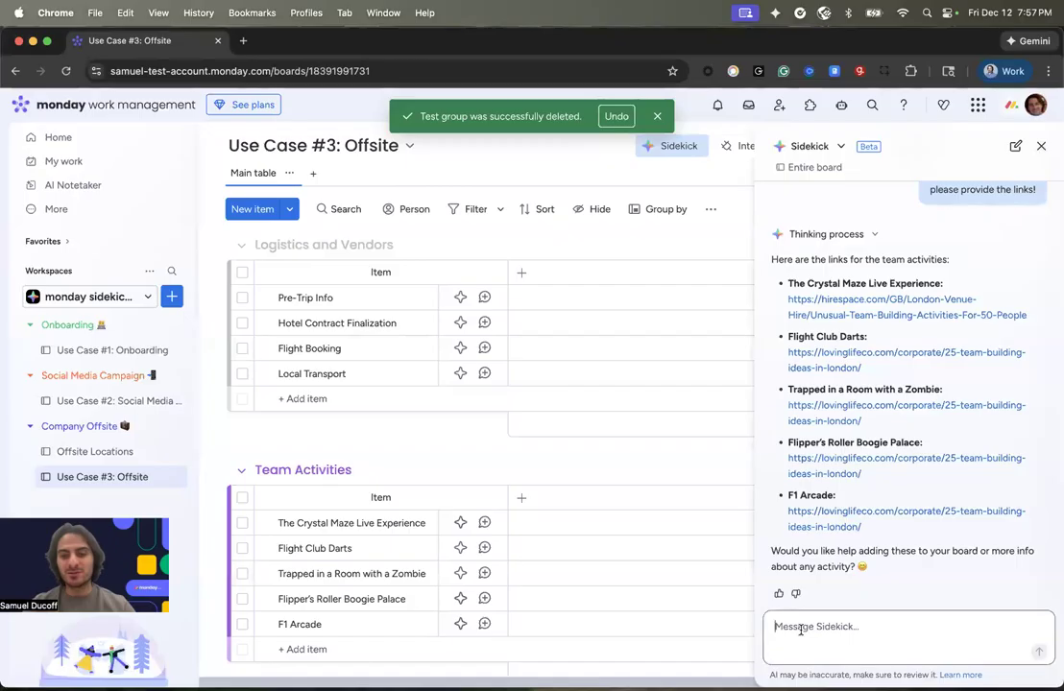
{"action": "type", "text": "\"What is the current USD to GBP exchange rate? Also, search the web for the 5-day weather forecast for London and add both pieces of information to the Updates section of this item.\""}
{"action": "key", "text": "Return"}
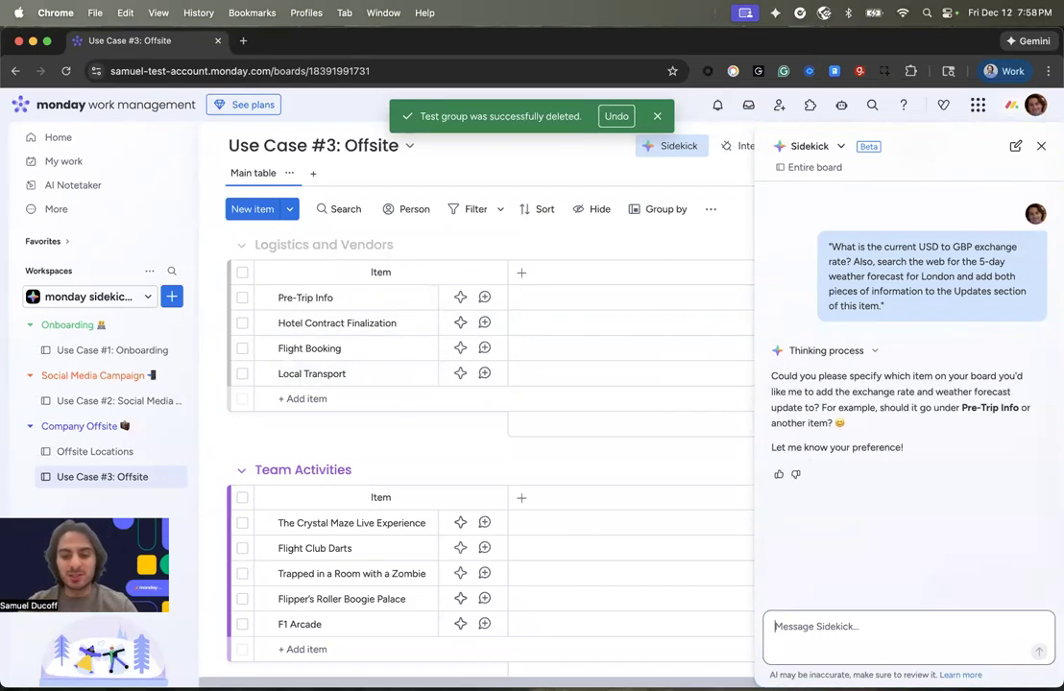
{"action": "type", "text": "Pre-Trip Info"}
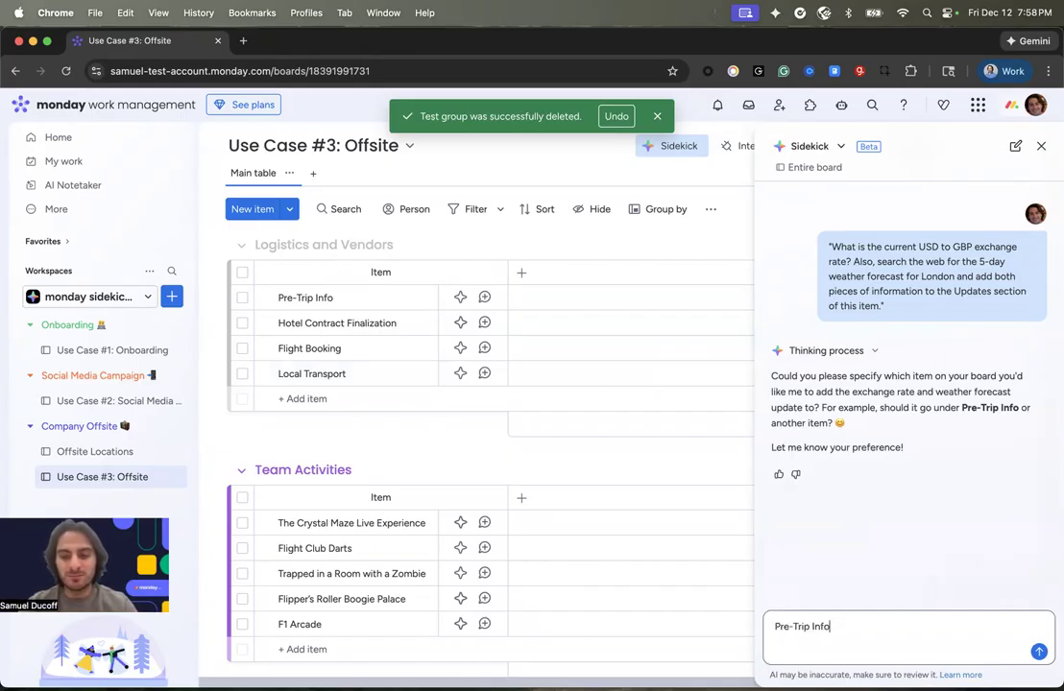
{"action": "type", "text": "!"}
{"action": "key", "text": "Return"}
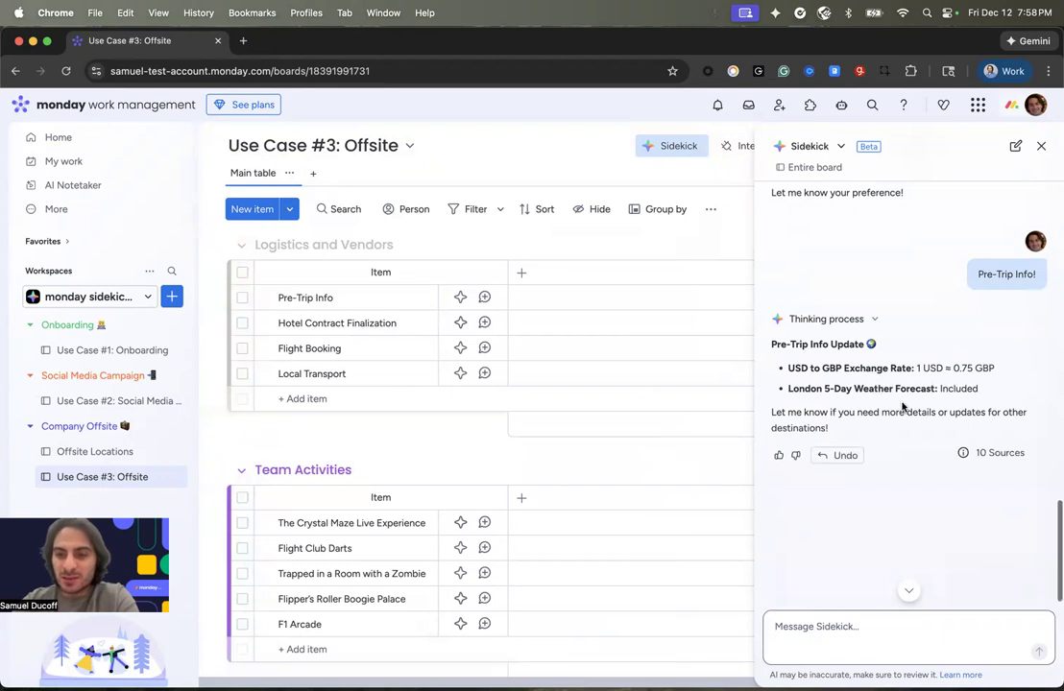
- Check the updates of the Pre-Trip Info item and ask Sidekick to create columns that will help plan the trip
{"action": "left_click", "coordinate": [370, 301]}
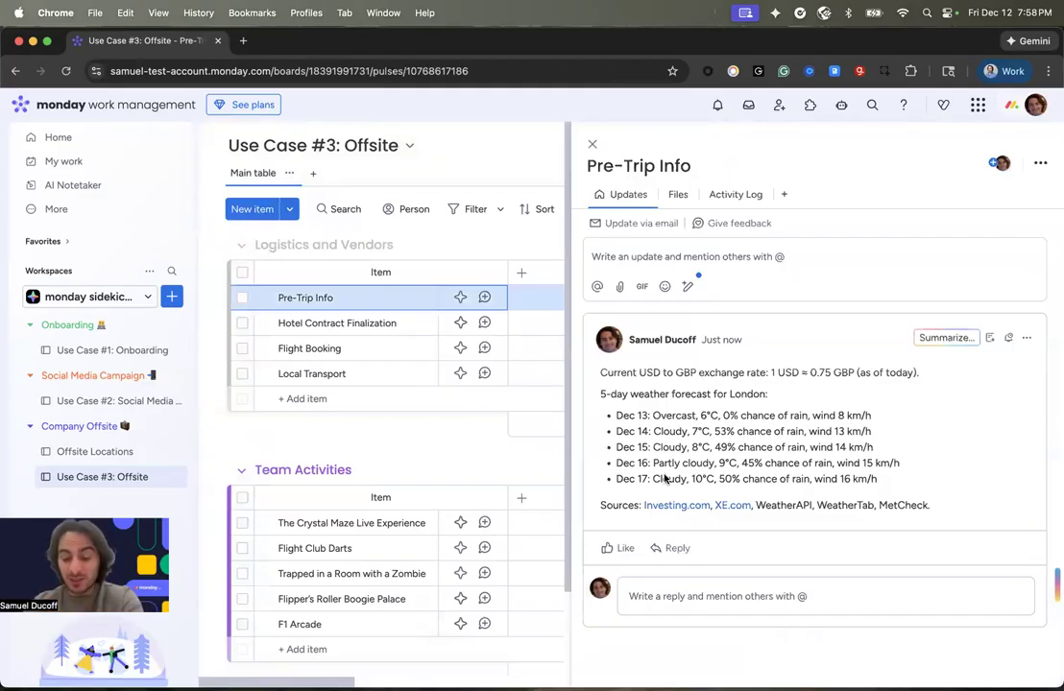
{"action": "left_click", "coordinate": [592, 144]}
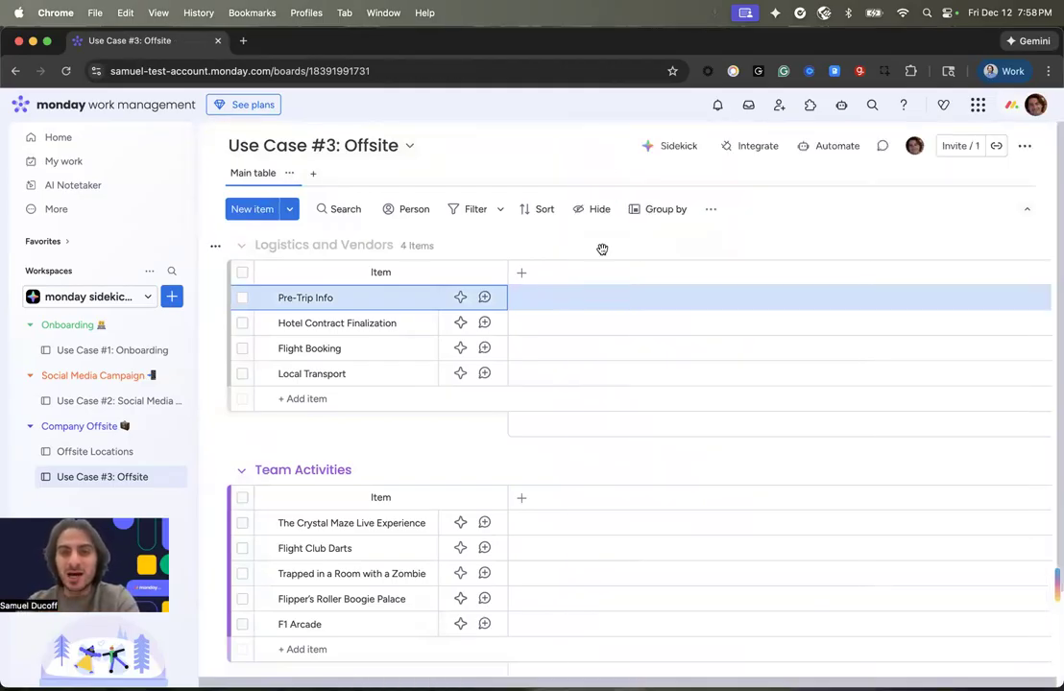
{"action": "left_click", "coordinate": [680, 146]}
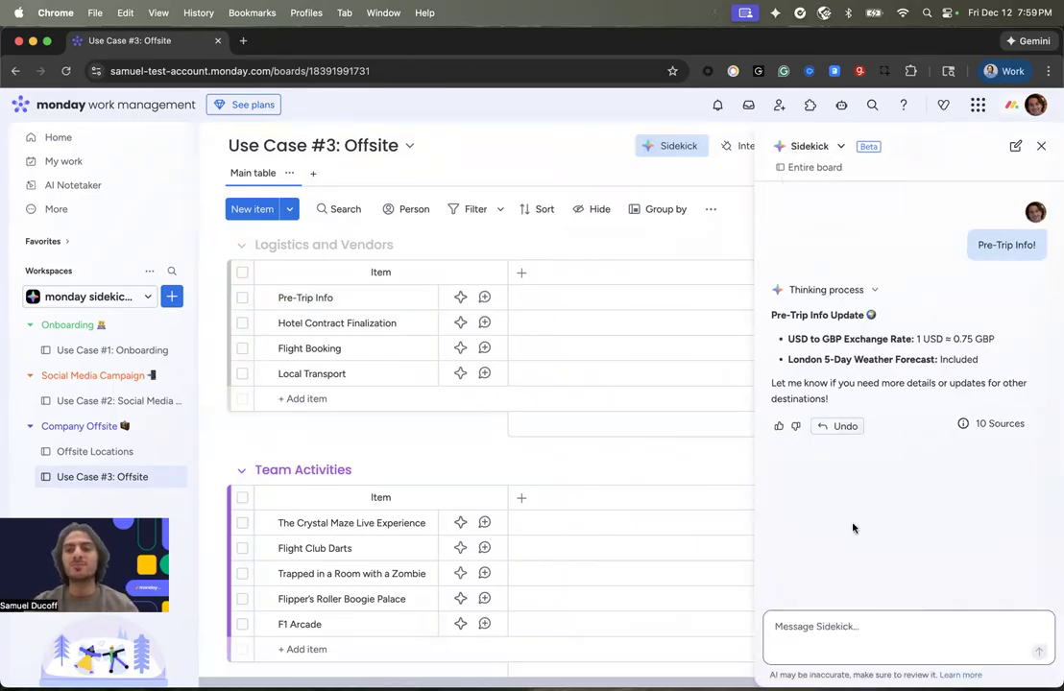
{"action": "type", "text": "P"}
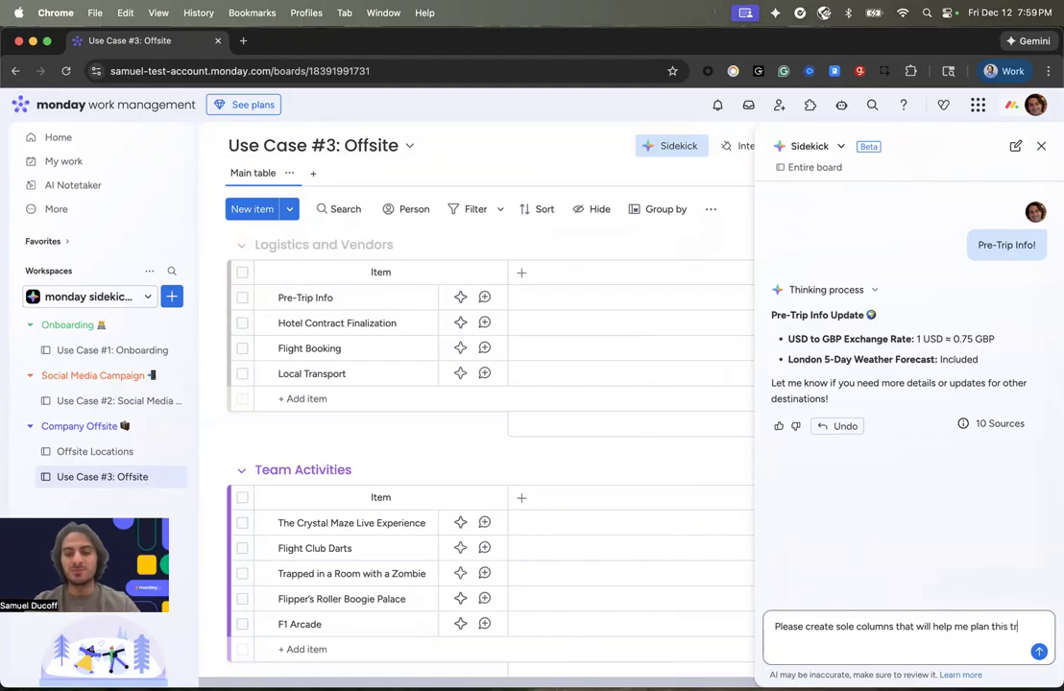
{"action": "key", "text": "Return"}
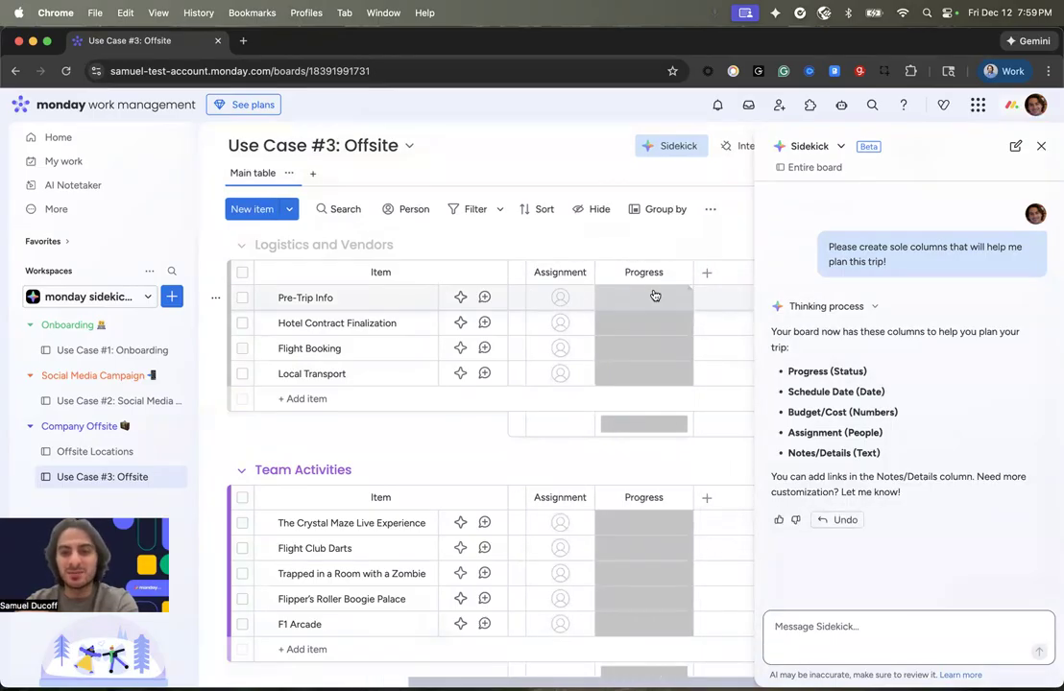
- Review the new planning columns and ask Sidekick to assign the Logistics and Vendors tasks to two team members by first name
{"action": "scroll", "coordinate": [892, 428], "scroll_direction": "down", "scroll_amount": 1}
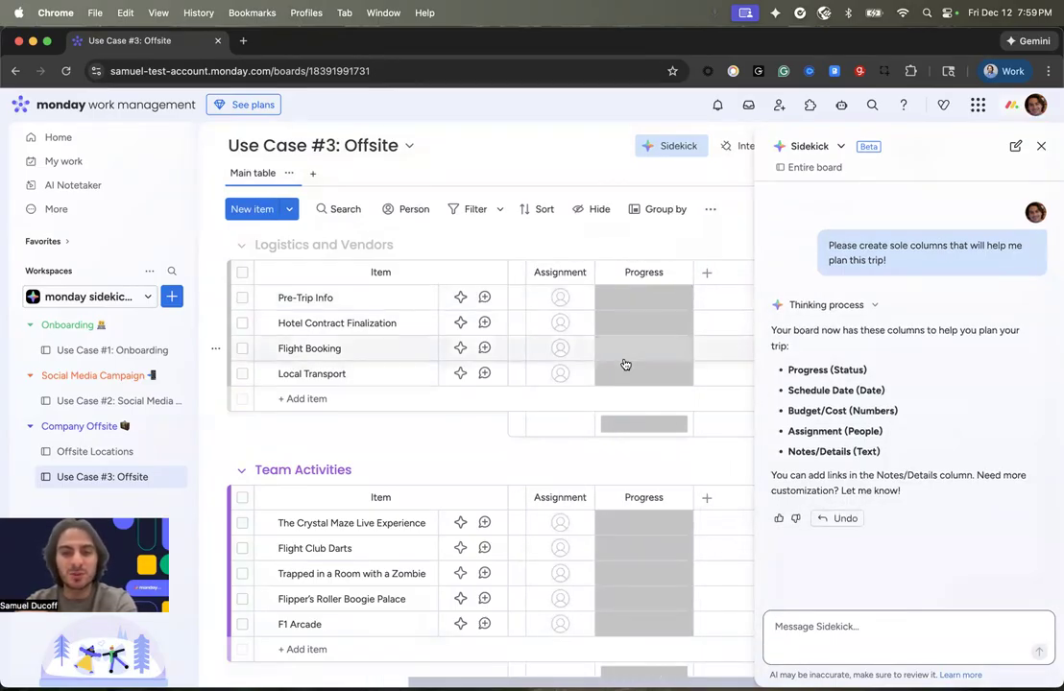
{"action": "scroll", "coordinate": [594, 352], "scroll_direction": "down", "scroll_amount": 2}
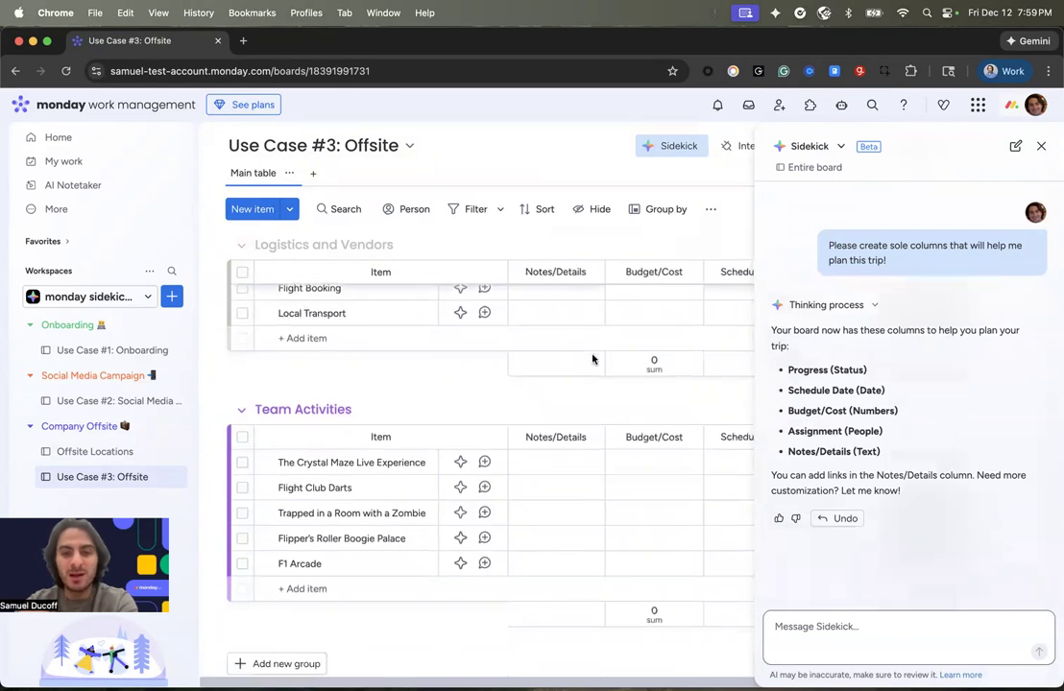
{"action": "scroll", "coordinate": [566, 494], "scroll_direction": "right", "scroll_amount": 2}
{"action": "scroll", "coordinate": [567, 494], "scroll_direction": "right", "scroll_amount": 2}
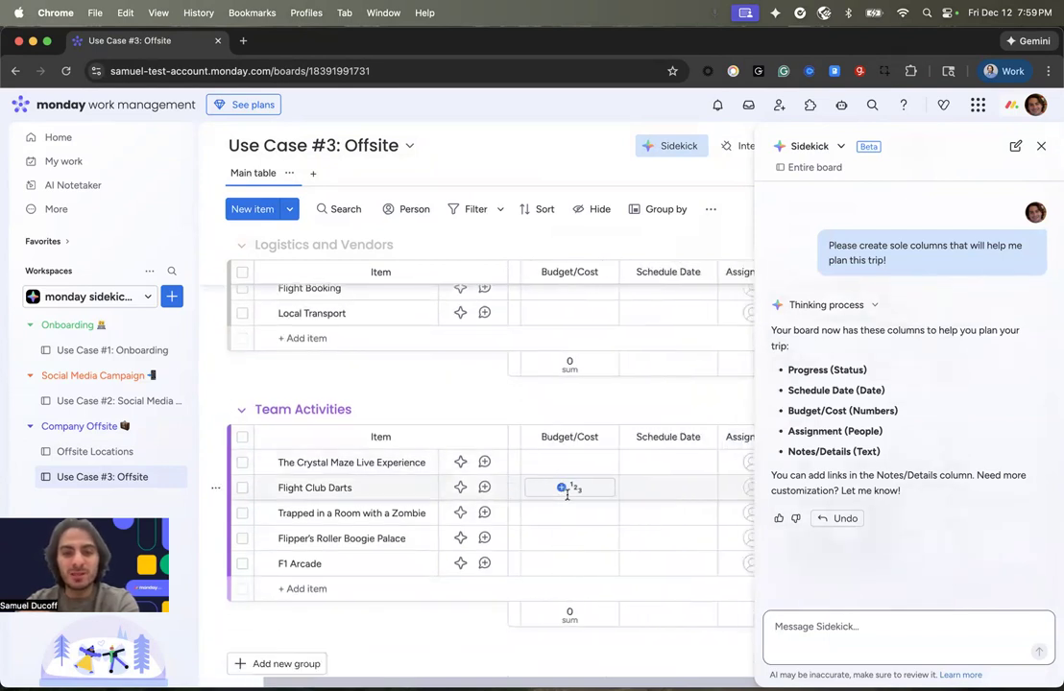
{"action": "scroll", "coordinate": [567, 492], "scroll_direction": "right", "scroll_amount": 2}
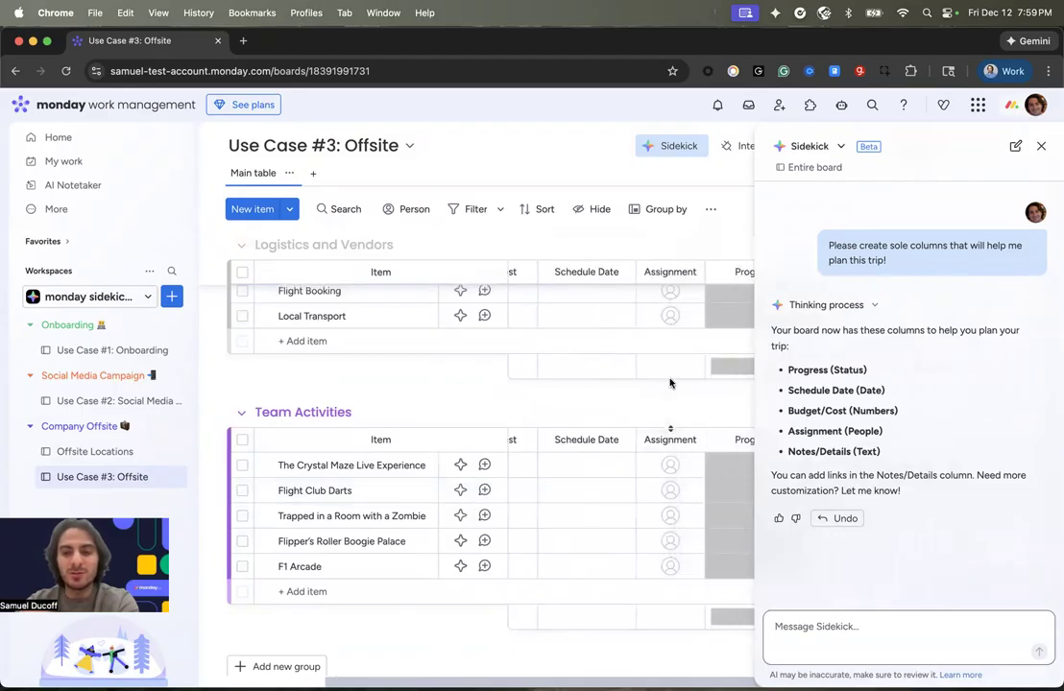
{"action": "scroll", "coordinate": [669, 381], "scroll_direction": "up", "scroll_amount": 2}
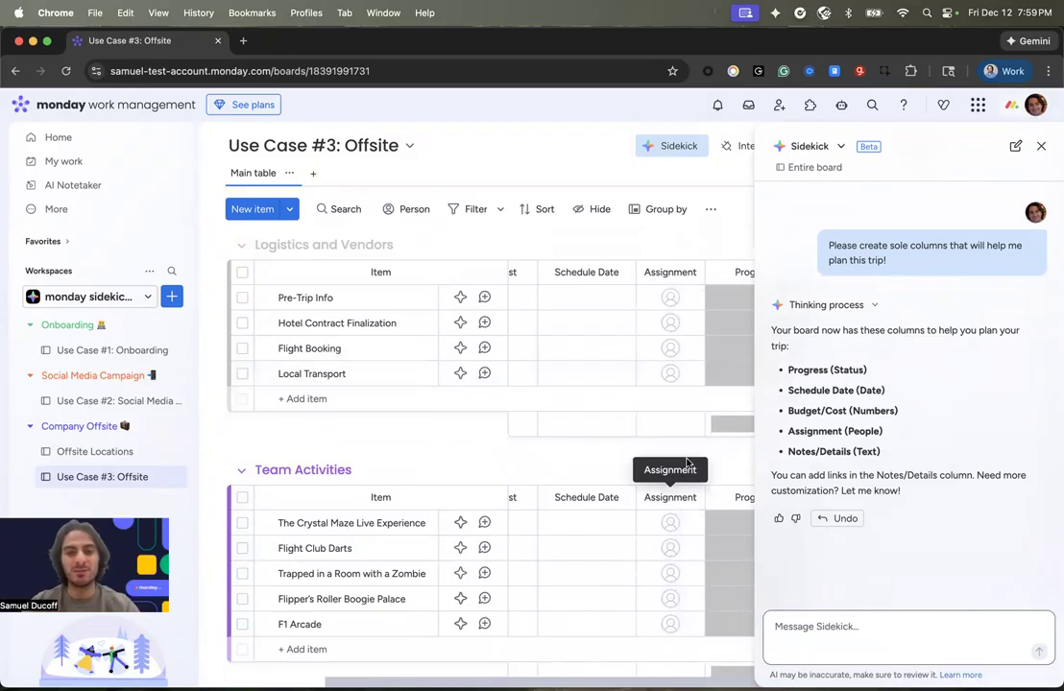
{"action": "type", "text": "P"}
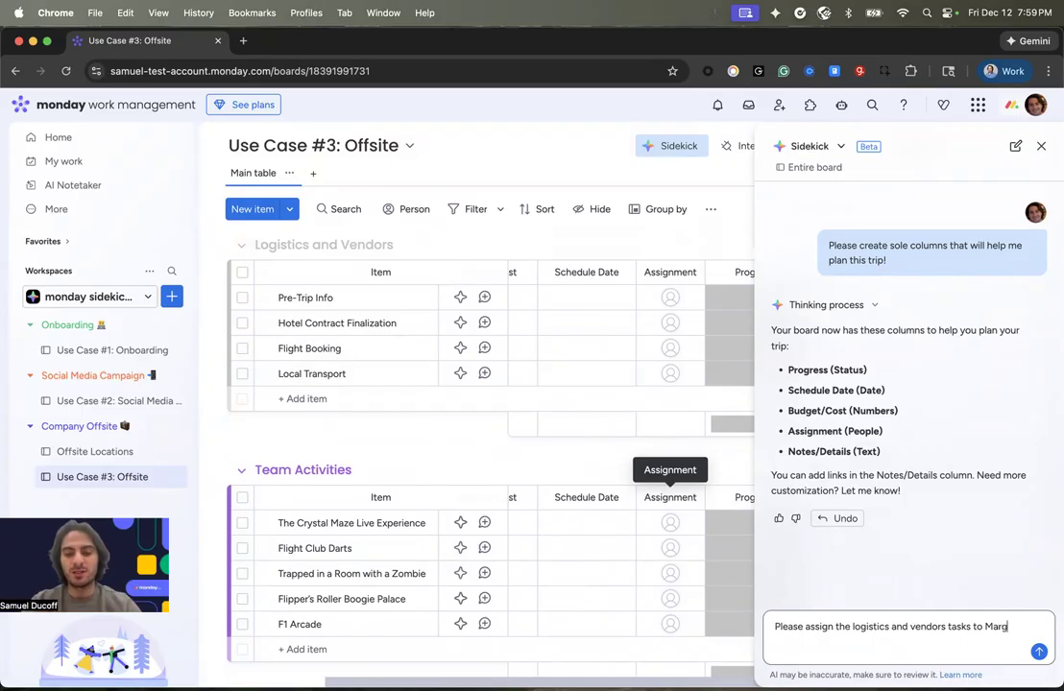
{"action": "type", "text": "isa!"}
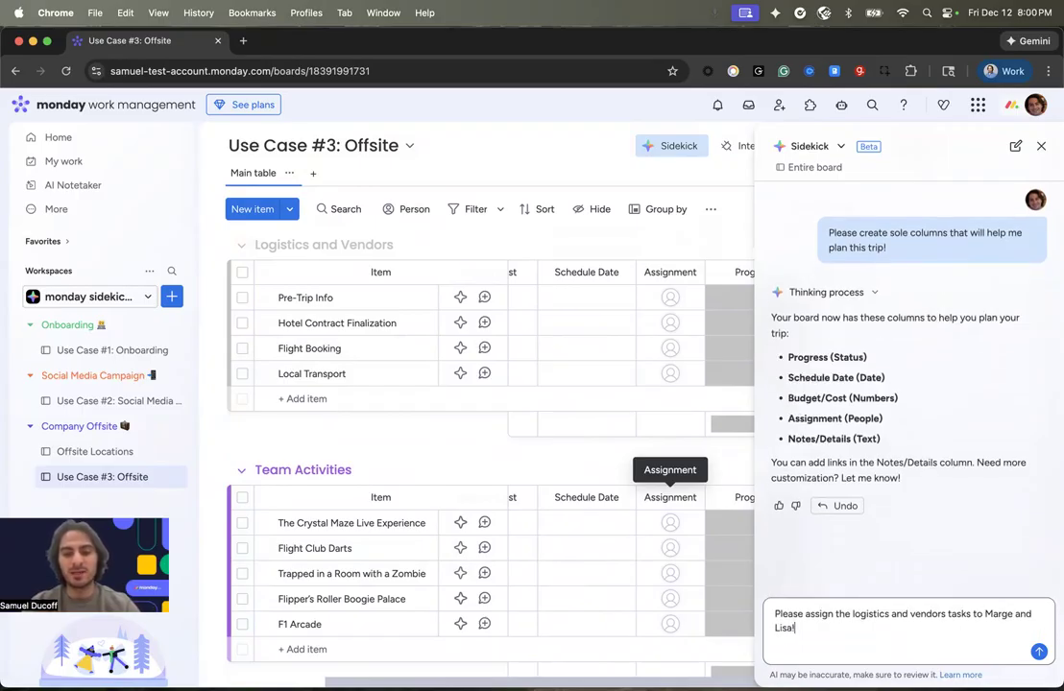
{"action": "key", "text": "Return"}
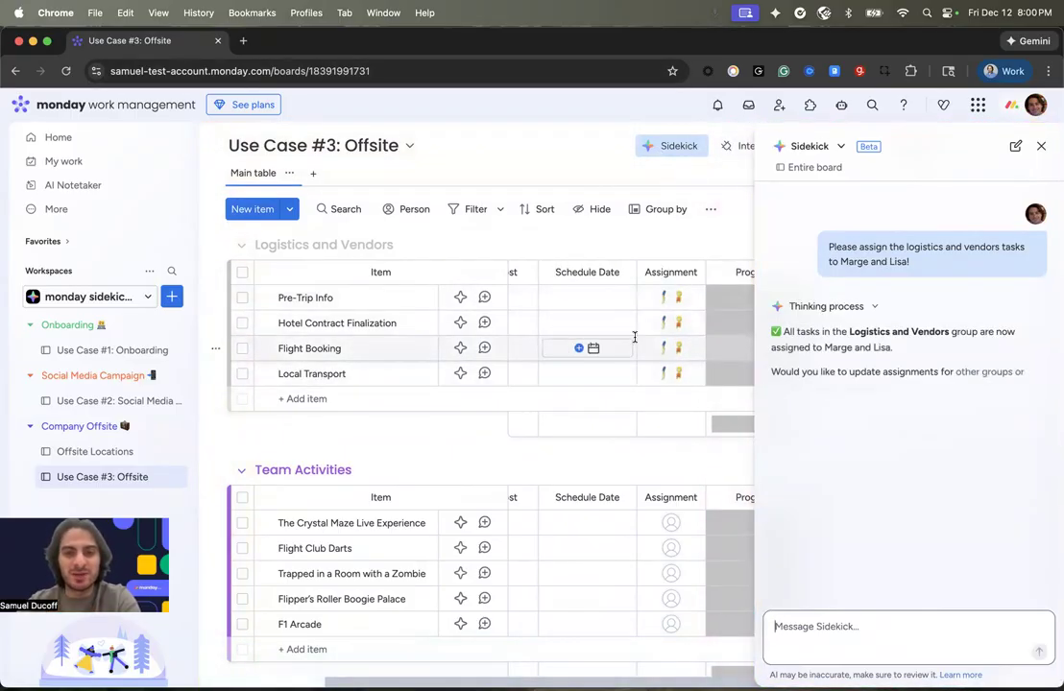
- Ask Sidekick to assign two other team members to the Team Activities items
{"action": "scroll", "coordinate": [591, 567], "scroll_direction": "down", "scroll_amount": 2}
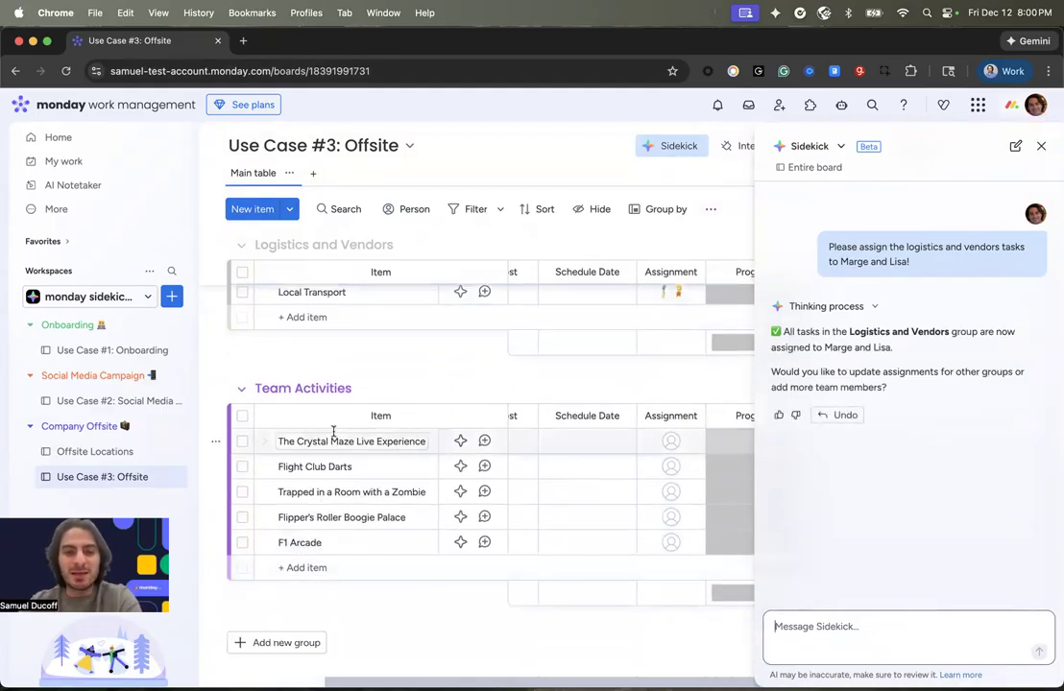
{"action": "left_click", "coordinate": [819, 622]}
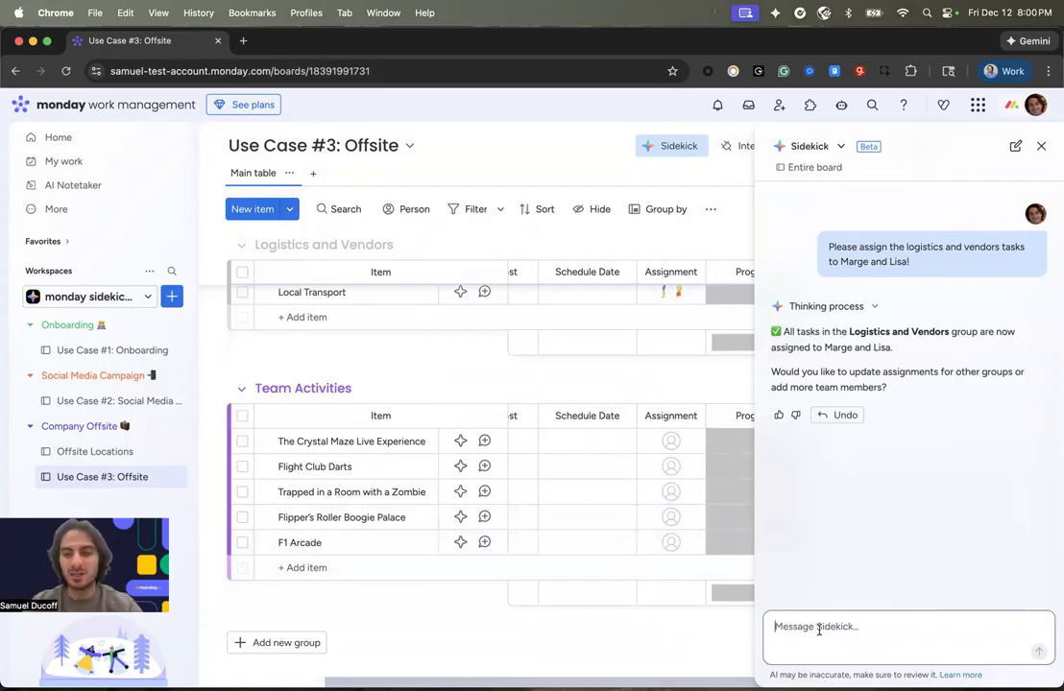
{"action": "type", "text": "P"}
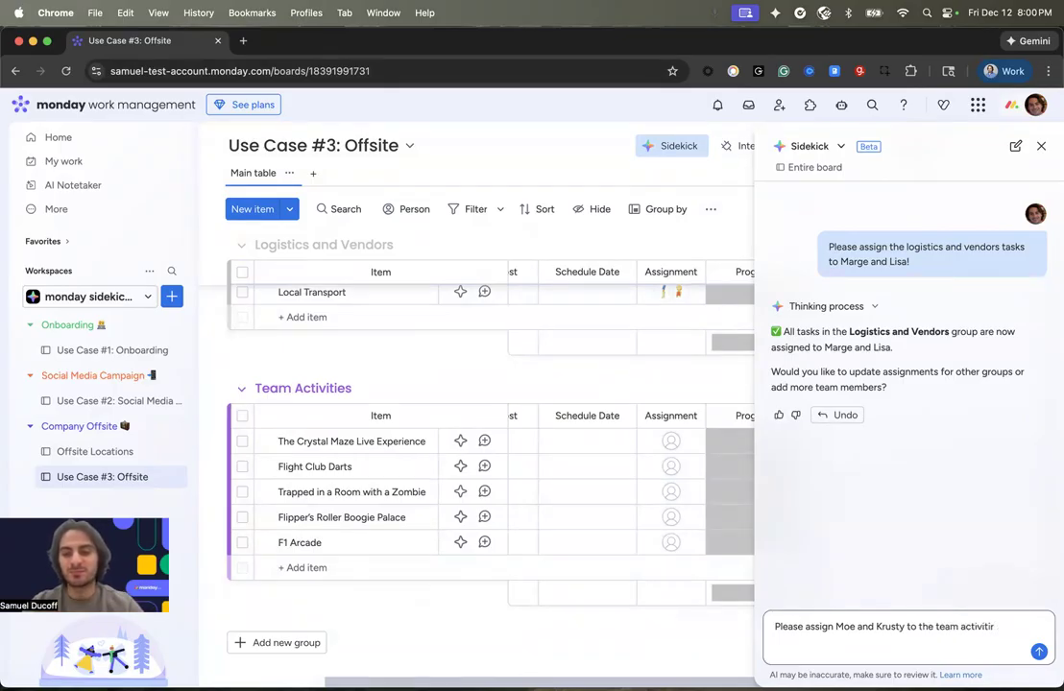
{"action": "key", "text": "Return"}
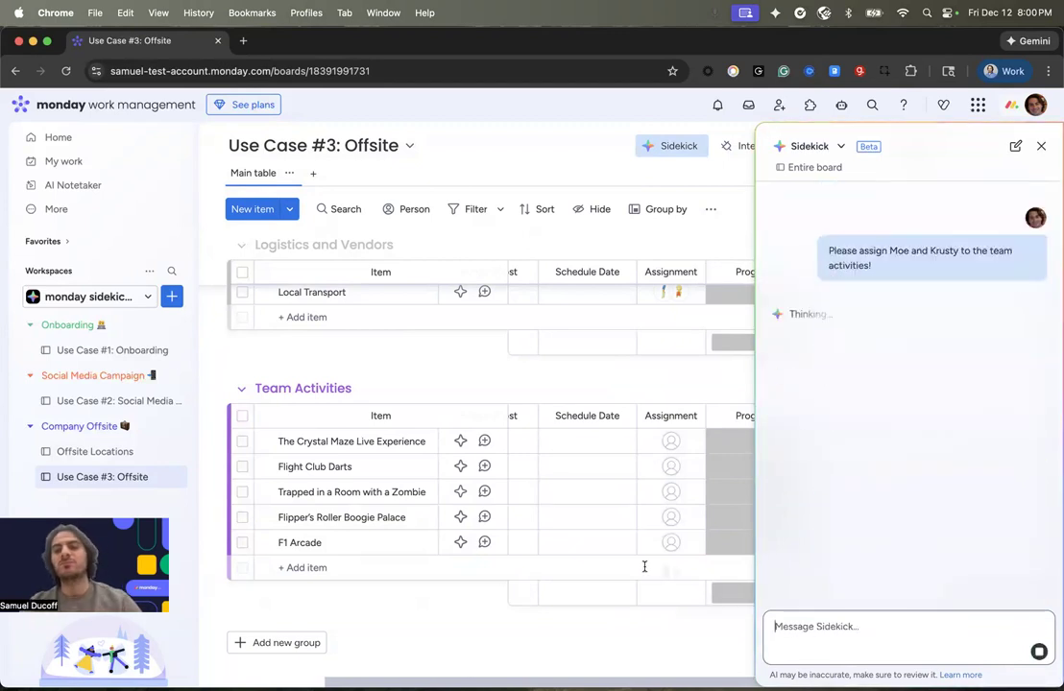
- Examine the Assignment column and the other planning columns of both groups on the offsite board
{"action": "scroll", "coordinate": [627, 464], "scroll_direction": "up", "scroll_amount": 2}
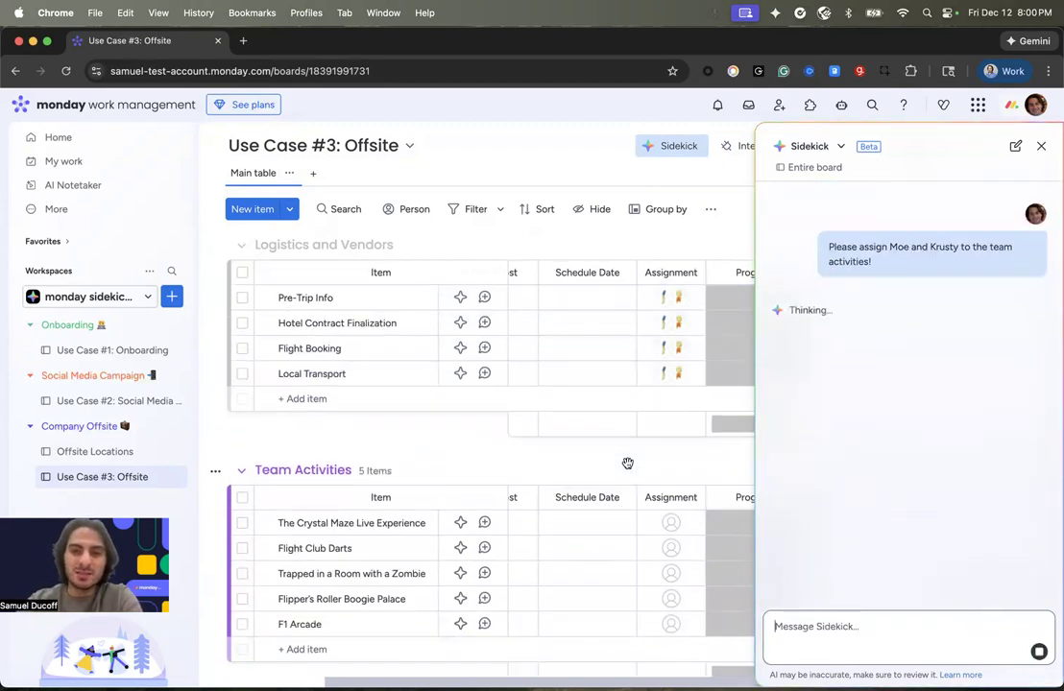
{"action": "scroll", "coordinate": [630, 471], "scroll_direction": "right", "scroll_amount": 3}
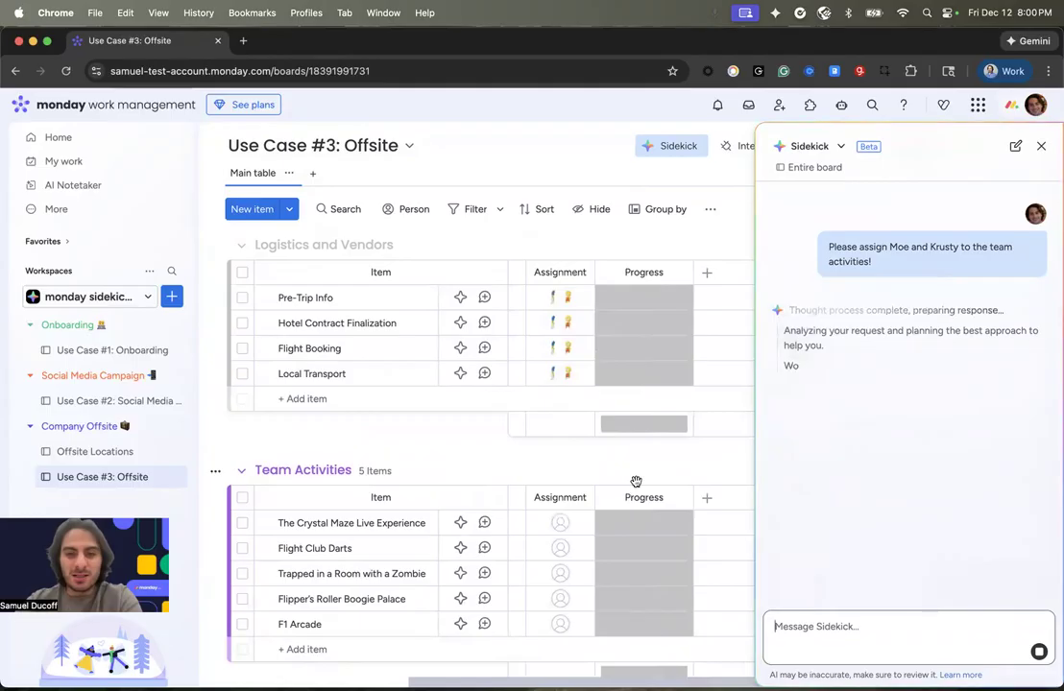
{"action": "scroll", "coordinate": [635, 481], "scroll_direction": "left", "scroll_amount": 5}
{"action": "scroll", "coordinate": [636, 482], "scroll_direction": "right", "scroll_amount": 4}
{"action": "scroll", "coordinate": [637, 485], "scroll_direction": "down", "scroll_amount": 2}
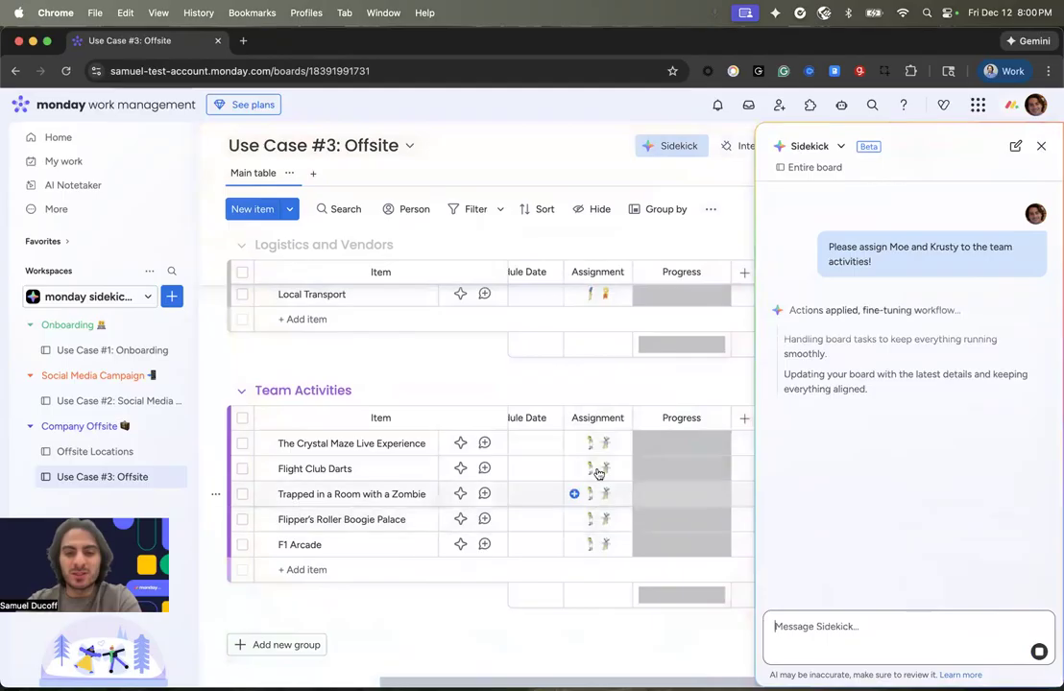
{"action": "scroll", "coordinate": [605, 495], "scroll_direction": "left", "scroll_amount": 1}
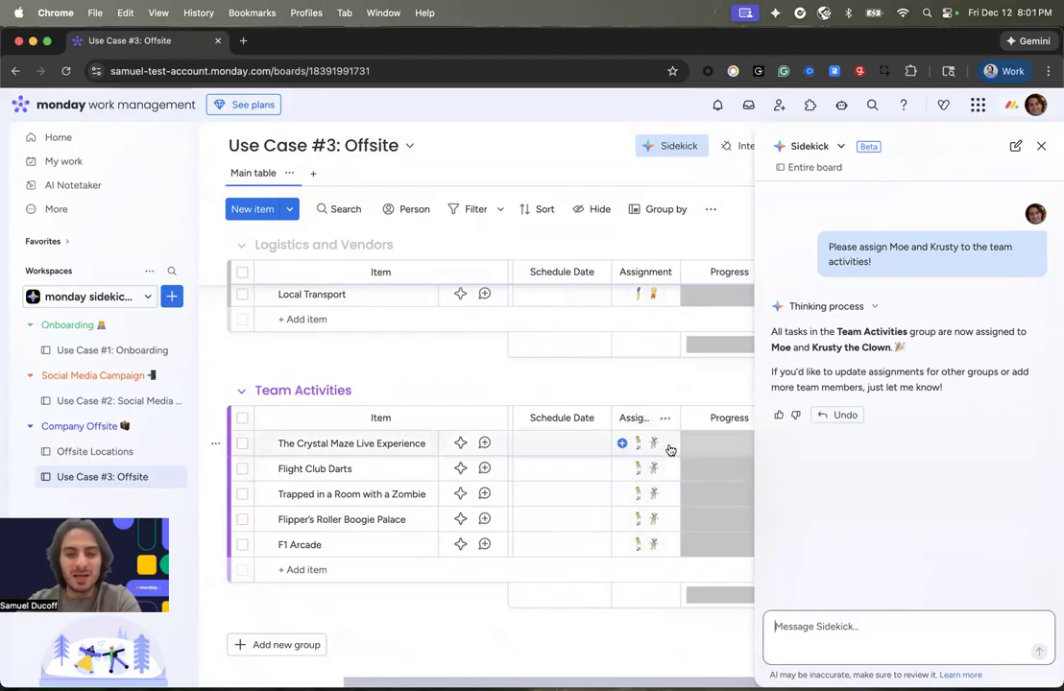
{"action": "scroll", "coordinate": [641, 516], "scroll_direction": "left", "scroll_amount": 5}
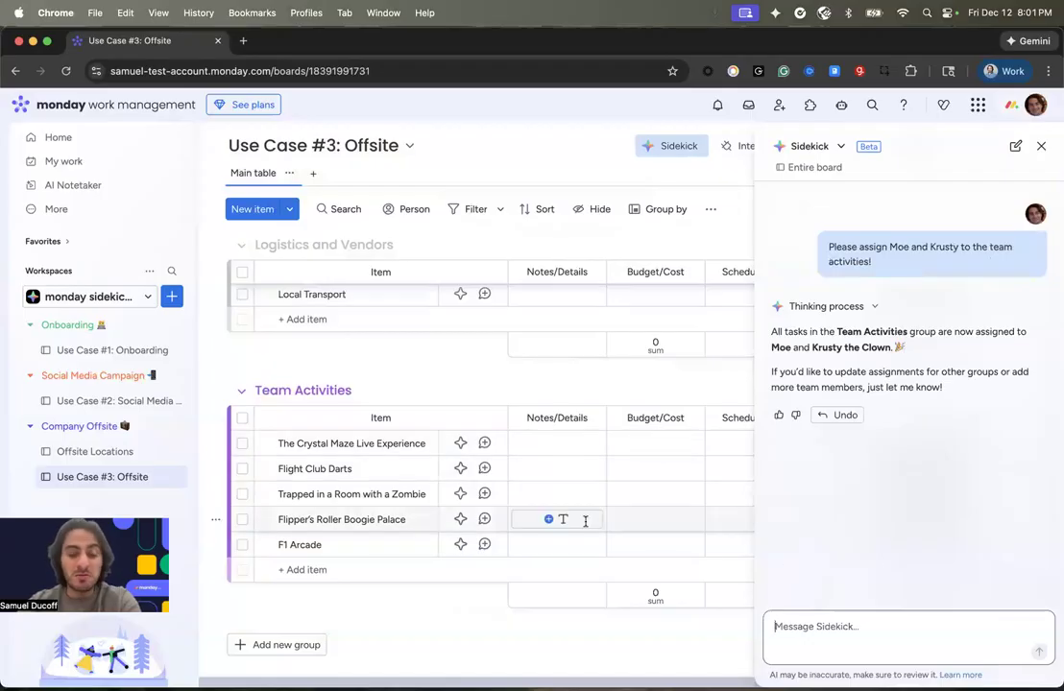
- Ask Sidekick what Flight Club Darts costs and have it look up an estimate
{"action": "left_click", "coordinate": [814, 636]}
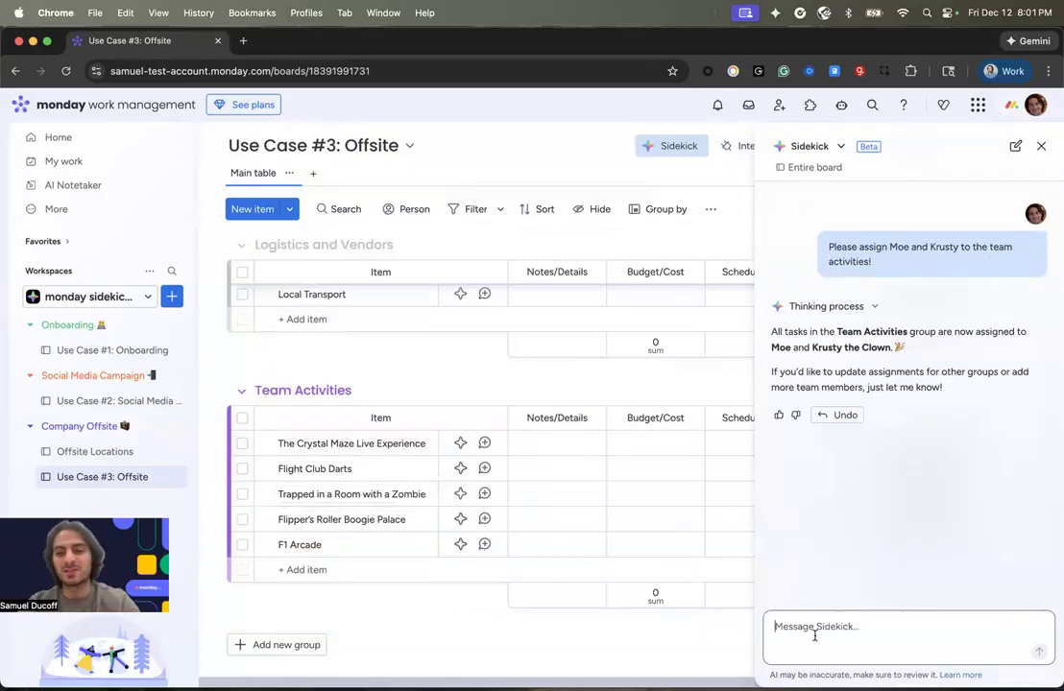
{"action": "type", "text": "What is the cost for flight club darts?"}
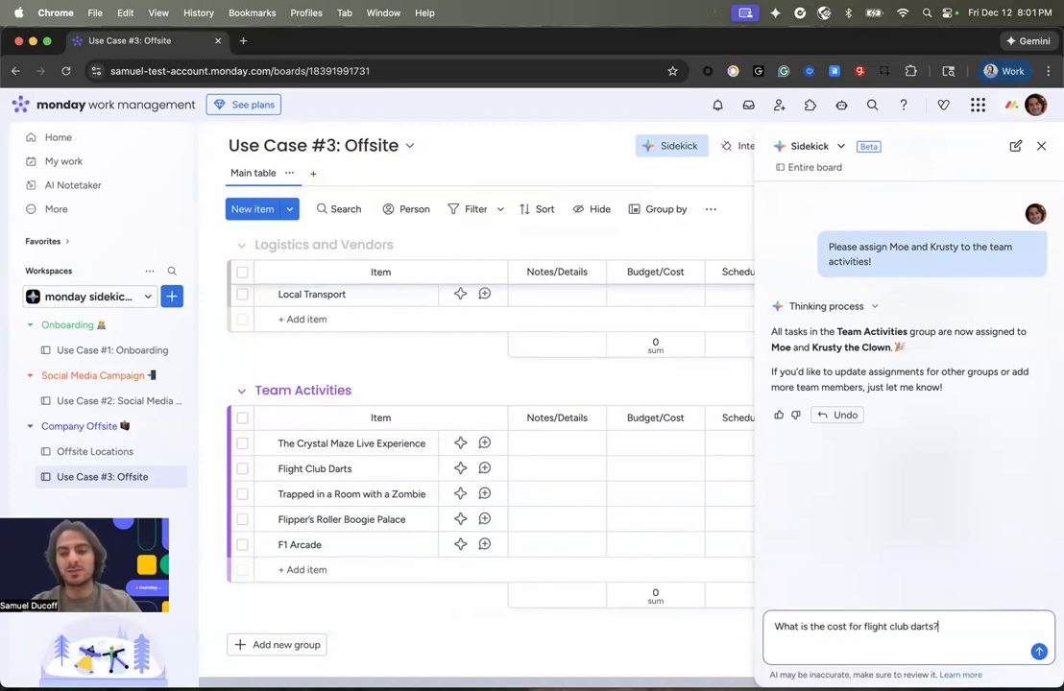
{"action": "key", "text": "Return"}
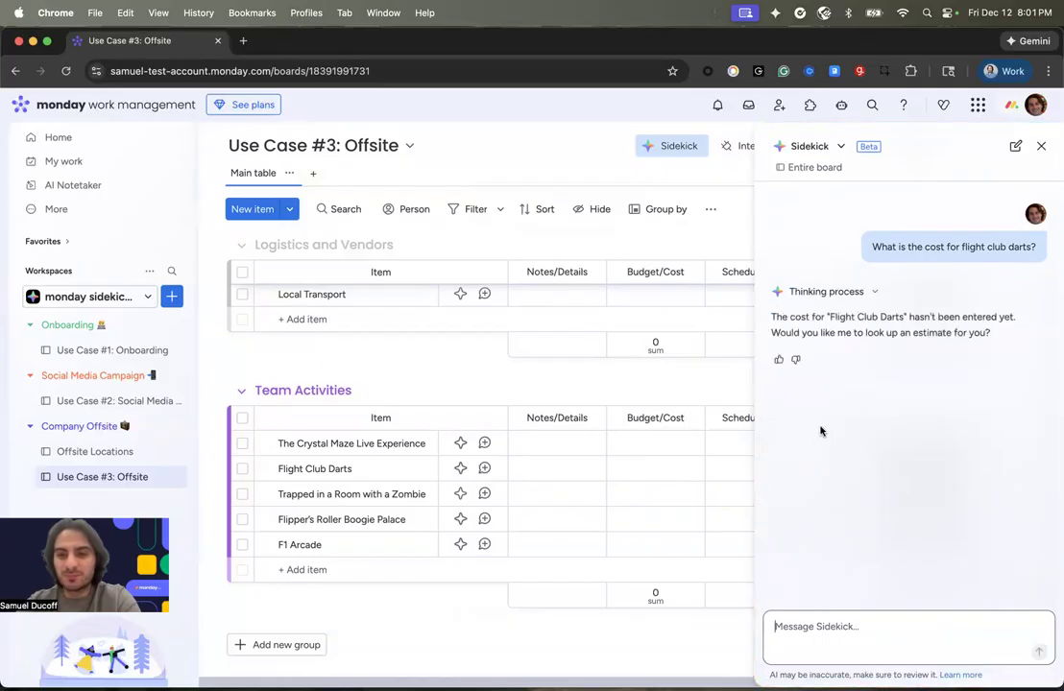
{"action": "left_click", "coordinate": [884, 614]}
{"action": "type", "text": "lo"}
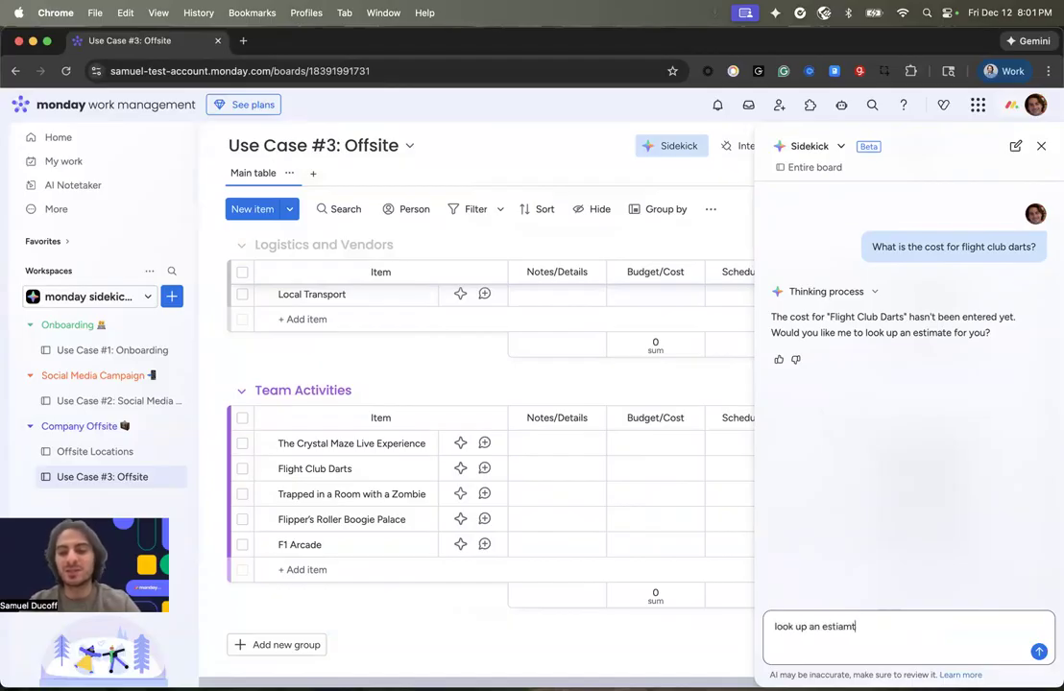
{"action": "type", "text": "ok up an estimate!"}
{"action": "key", "text": "Return"}
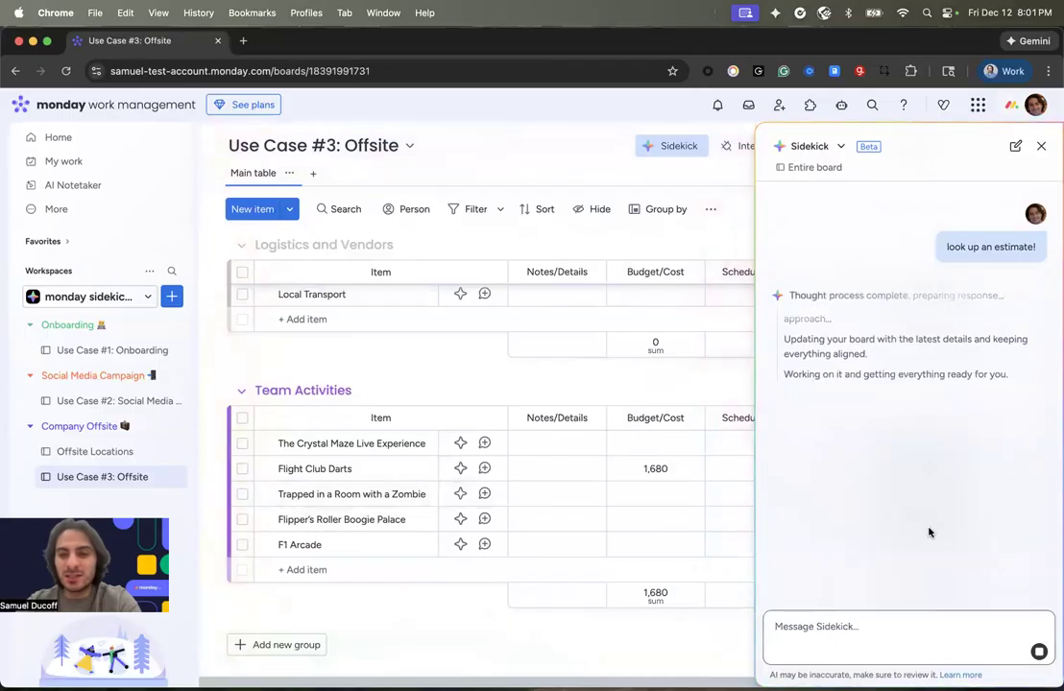
- Set the unit of the Budget/Cost column to £, shown before the number
{"action": "left_click", "coordinate": [681, 604]}
{"action": "left_click", "coordinate": [568, 501]}
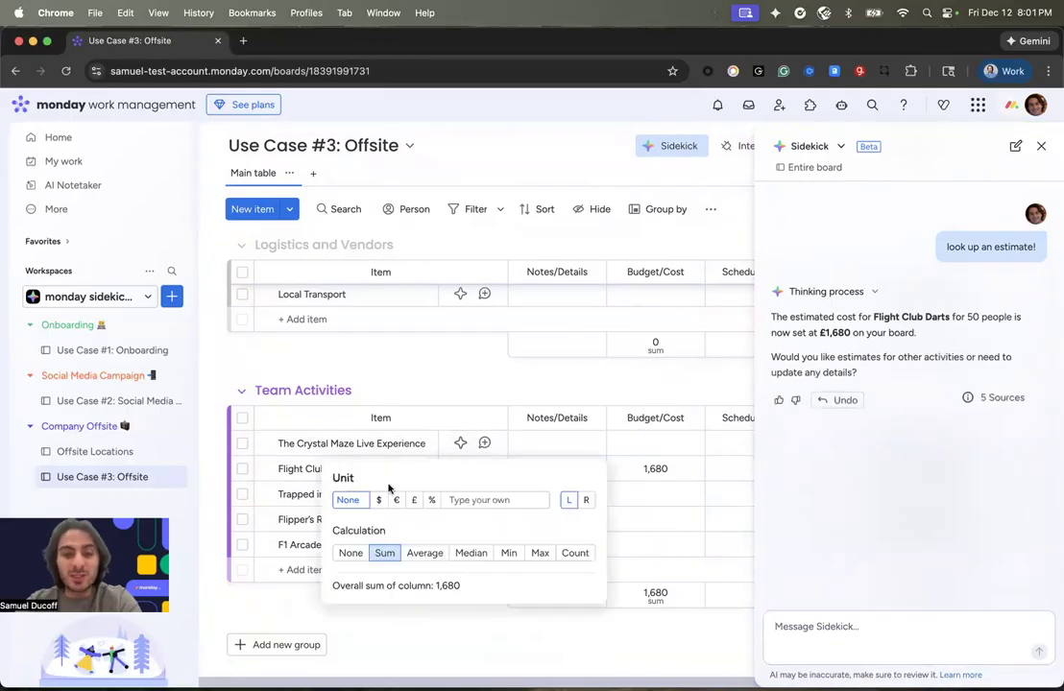
{"action": "left_click", "coordinate": [413, 500]}
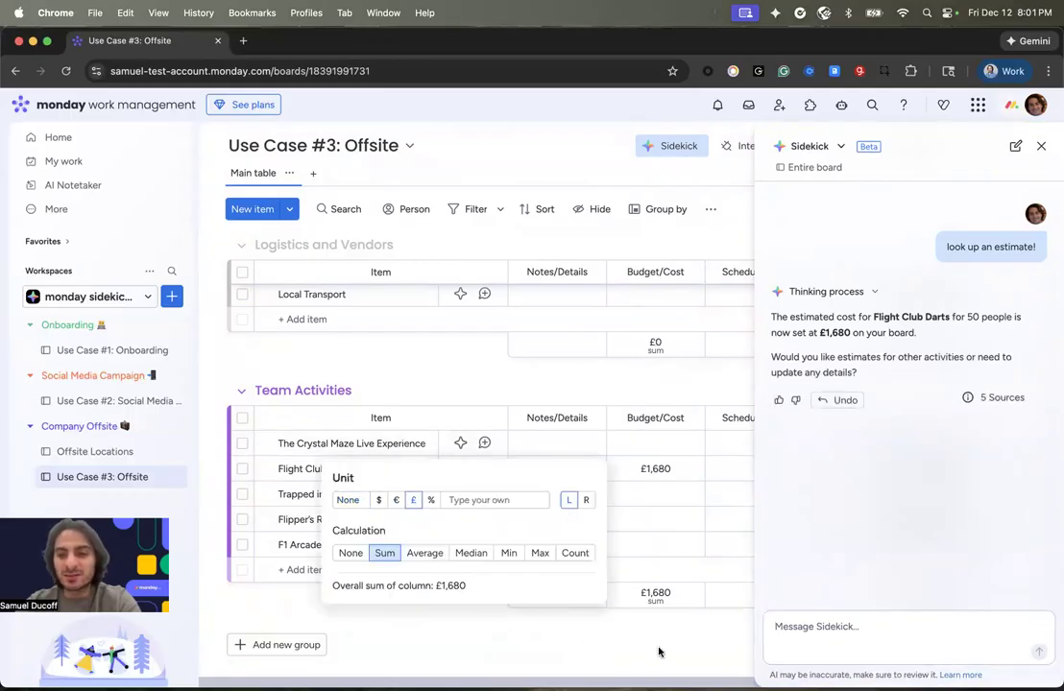
{"action": "left_click", "coordinate": [659, 653]}
- Look at the sources behind the Flight Club Darts estimate, close Sidekick and review both groups on the offsite board
{"action": "left_click", "coordinate": [1002, 398]}
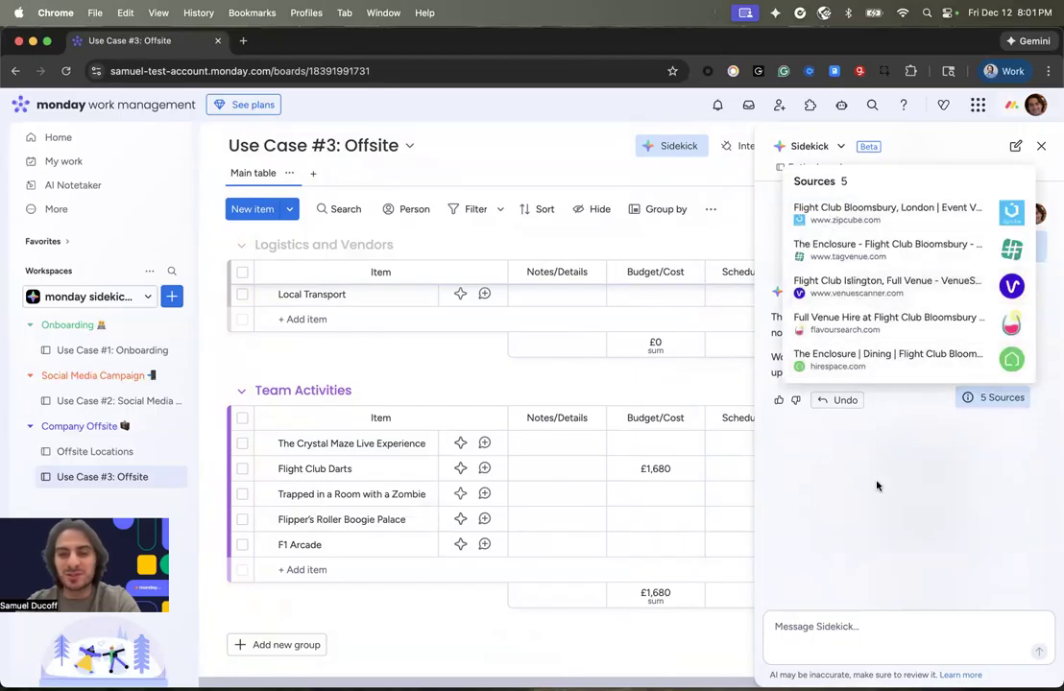
{"action": "left_click", "coordinate": [528, 631]}
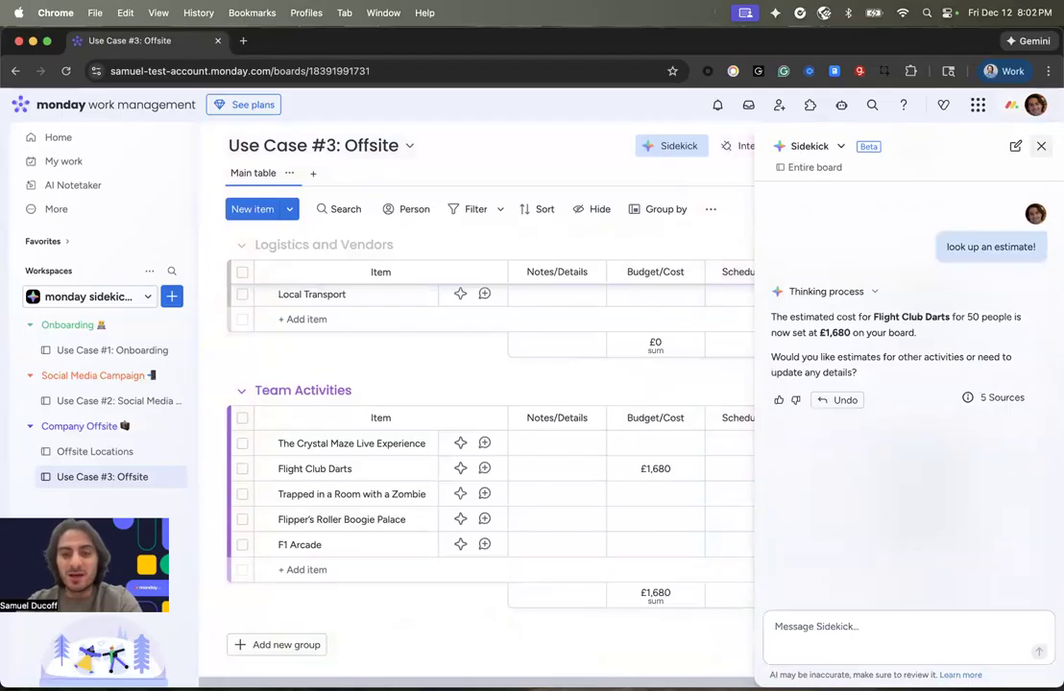
{"action": "left_click", "coordinate": [1041, 147]}
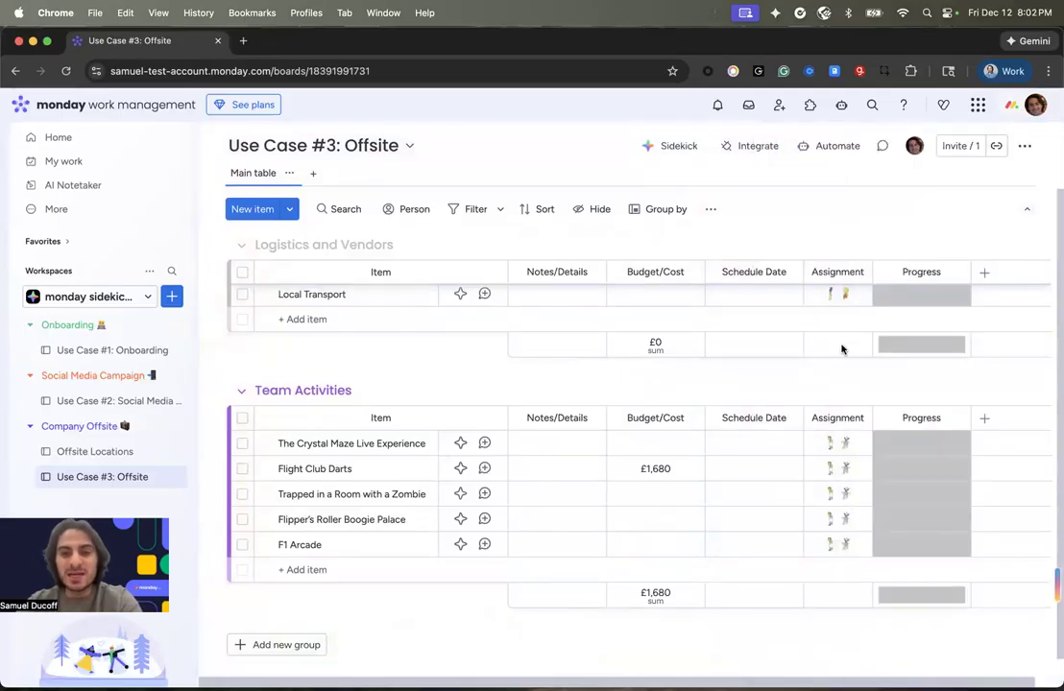
{"action": "scroll", "coordinate": [842, 349], "scroll_direction": "up", "scroll_amount": 2}
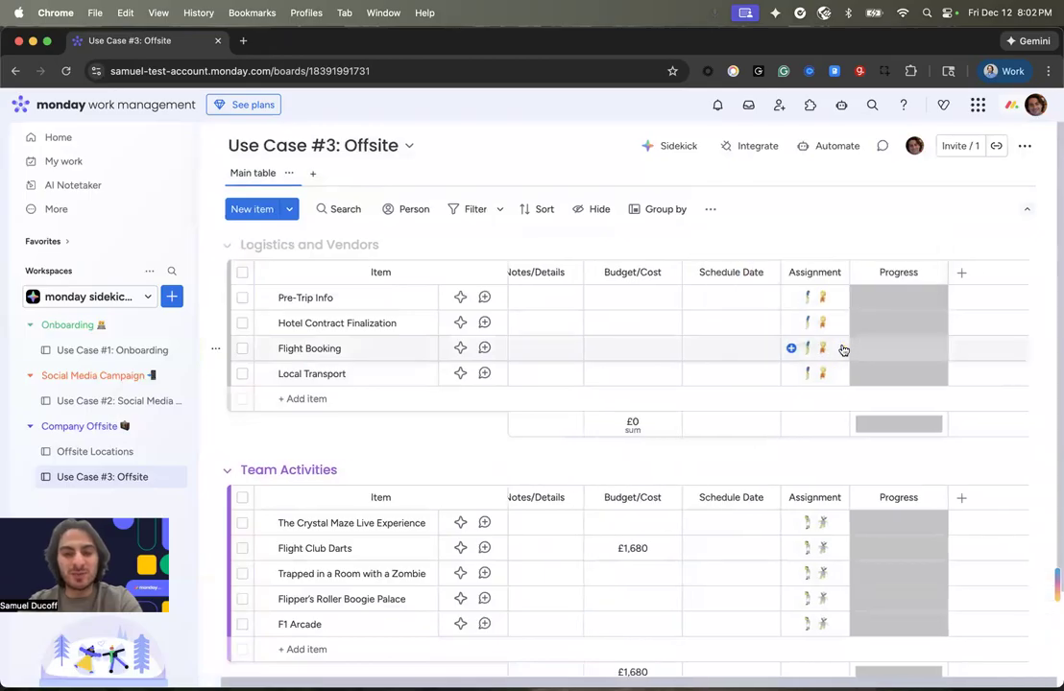
{"action": "mouse_move", "coordinate": [843, 351]}
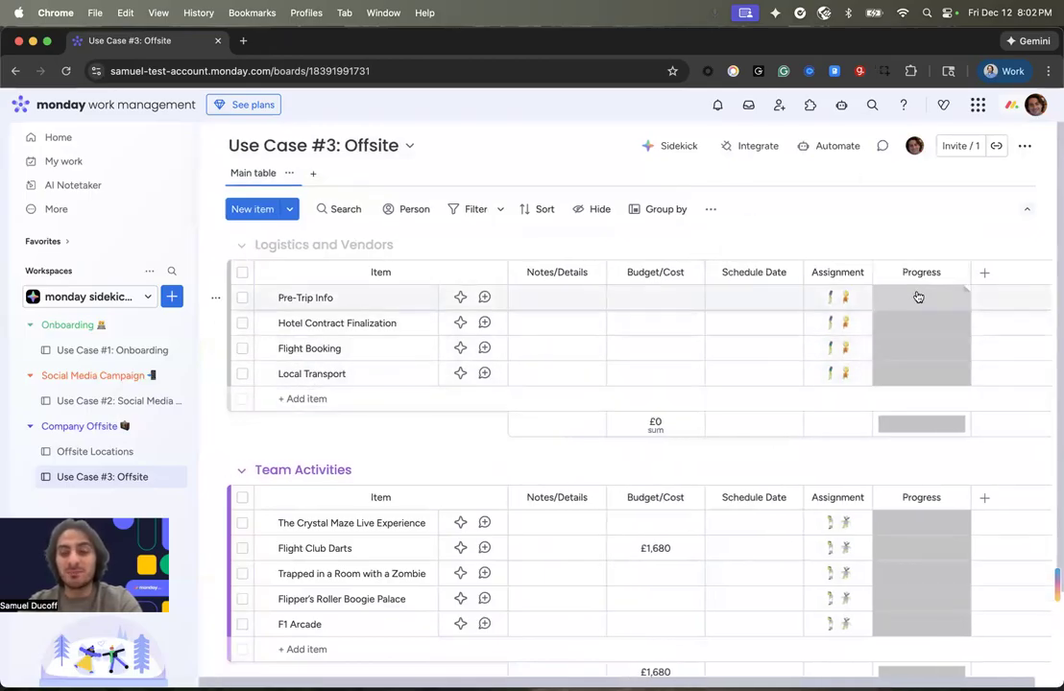
{"action": "left_click", "coordinate": [919, 298]}
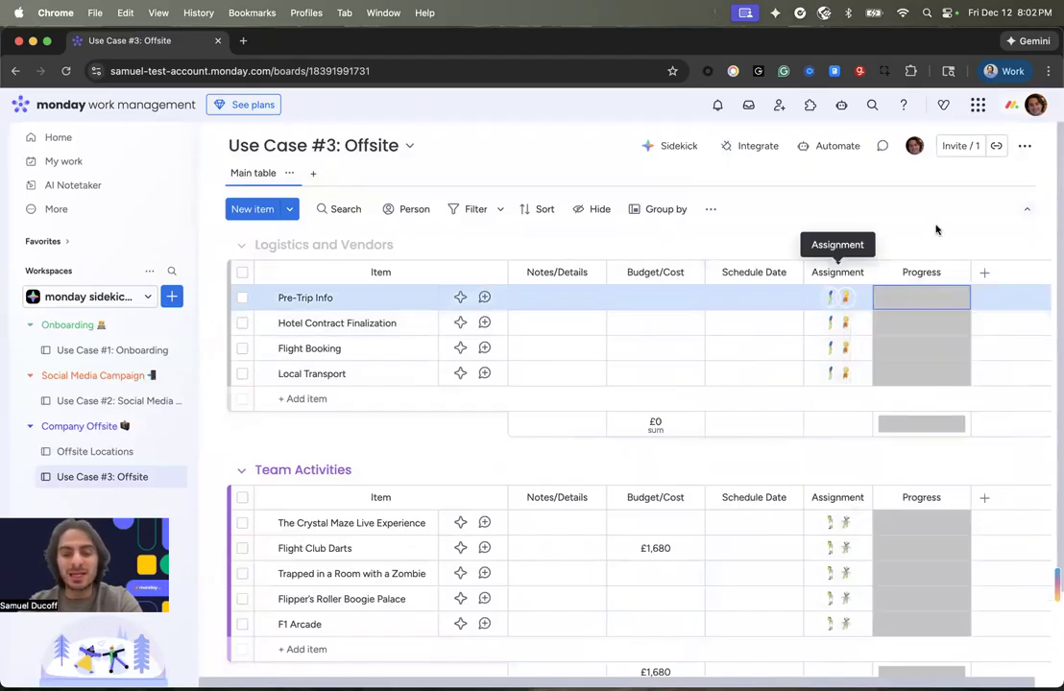
{"action": "scroll", "coordinate": [657, 423], "scroll_direction": "down", "scroll_amount": 2}
{"action": "scroll", "coordinate": [659, 422], "scroll_direction": "up", "scroll_amount": 2}
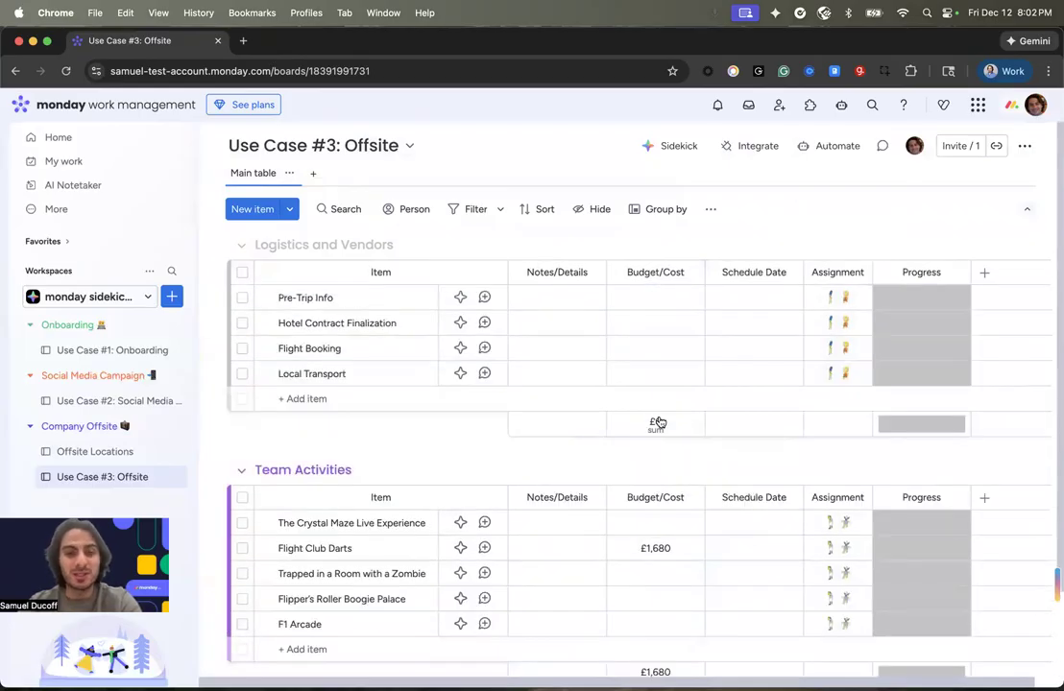